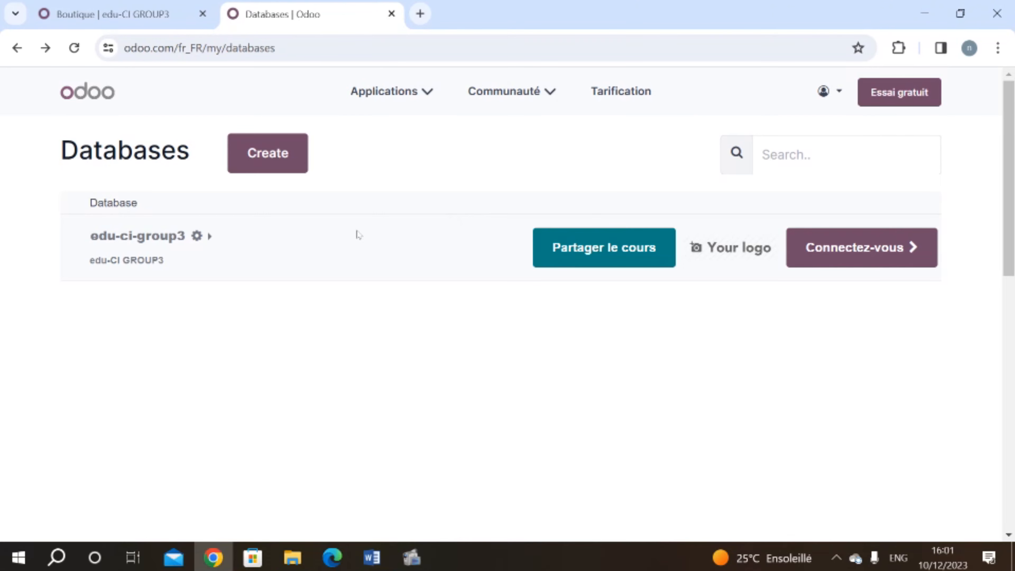
# Step: Create a new trial database with the Site Web, eCommerce, eLearning, Live Chat and Événements apps
pyautogui.click(253, 159)
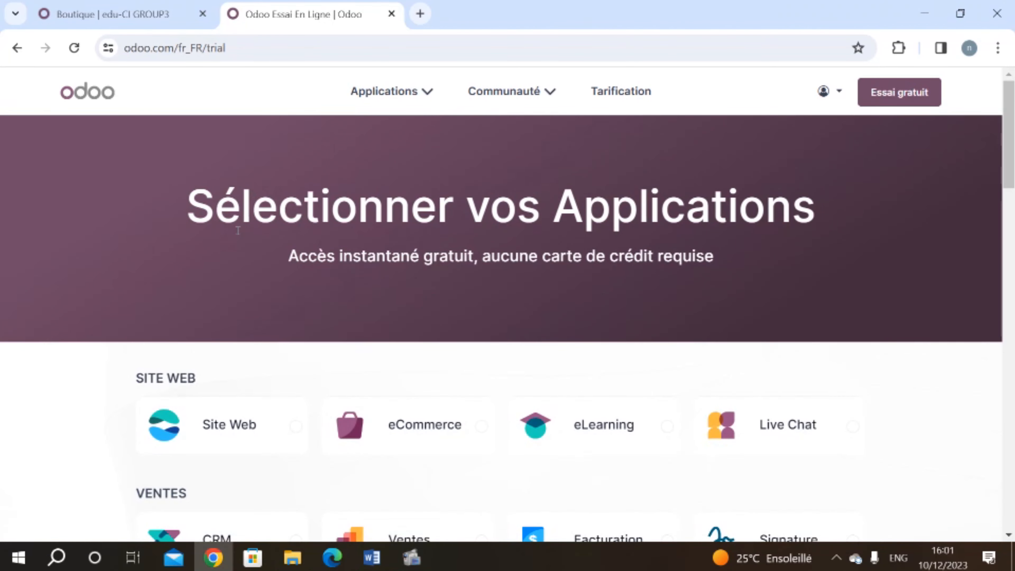
pyautogui.scroll(-3, 238, 230)
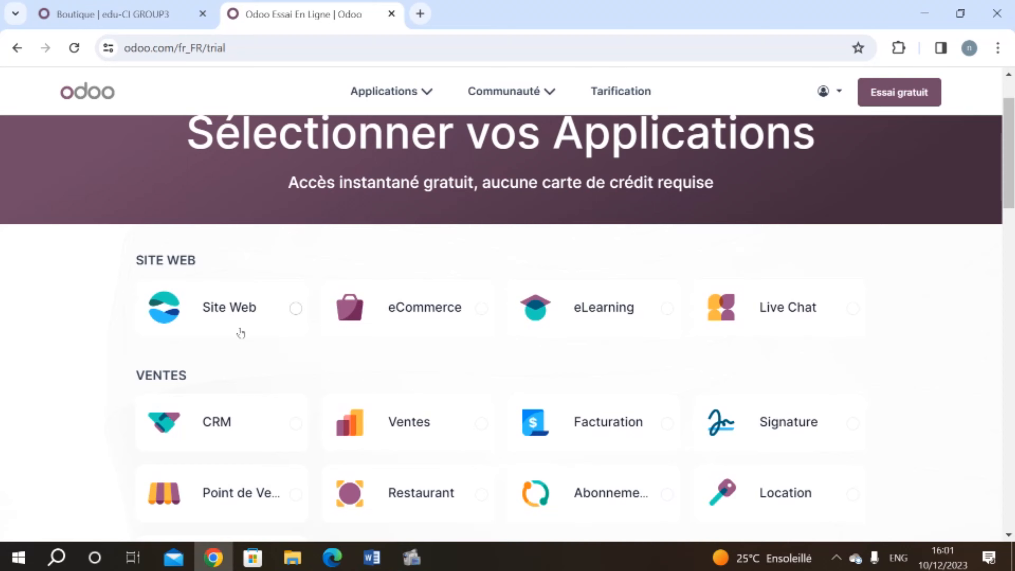
pyautogui.click(231, 316)
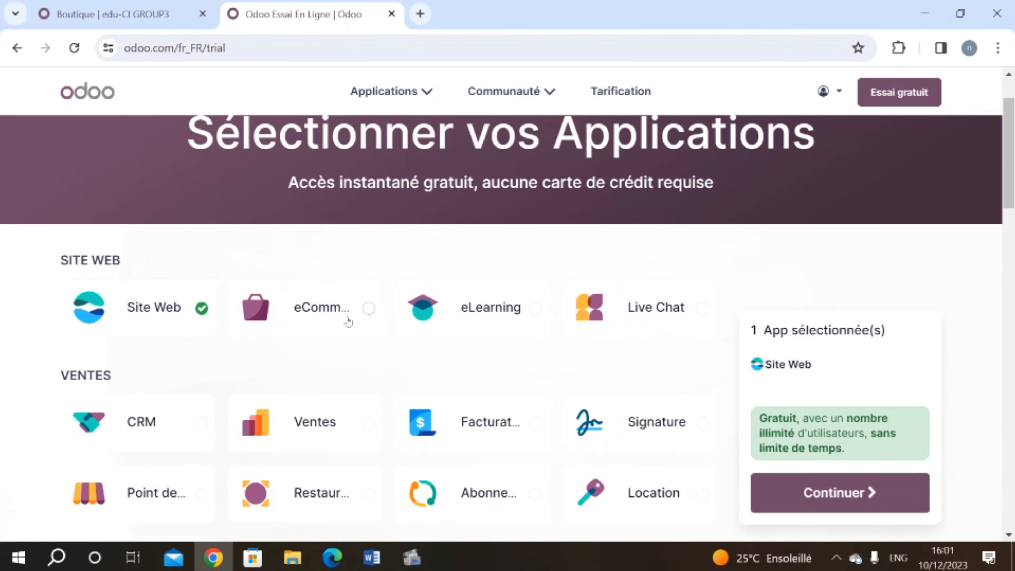
pyautogui.click(325, 316)
pyautogui.click(491, 312)
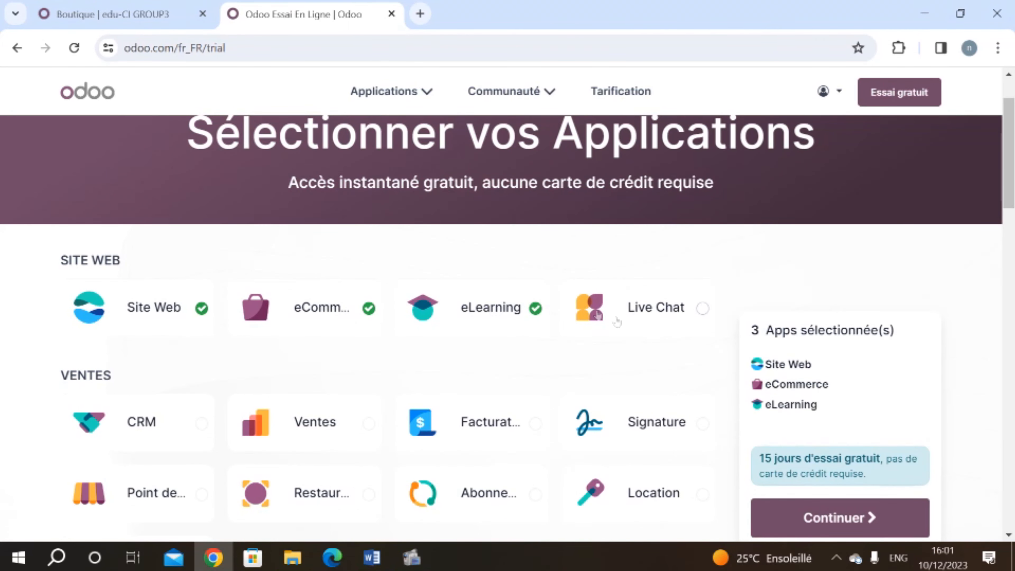
pyautogui.click(617, 322)
pyautogui.scroll(-10, 617, 321)
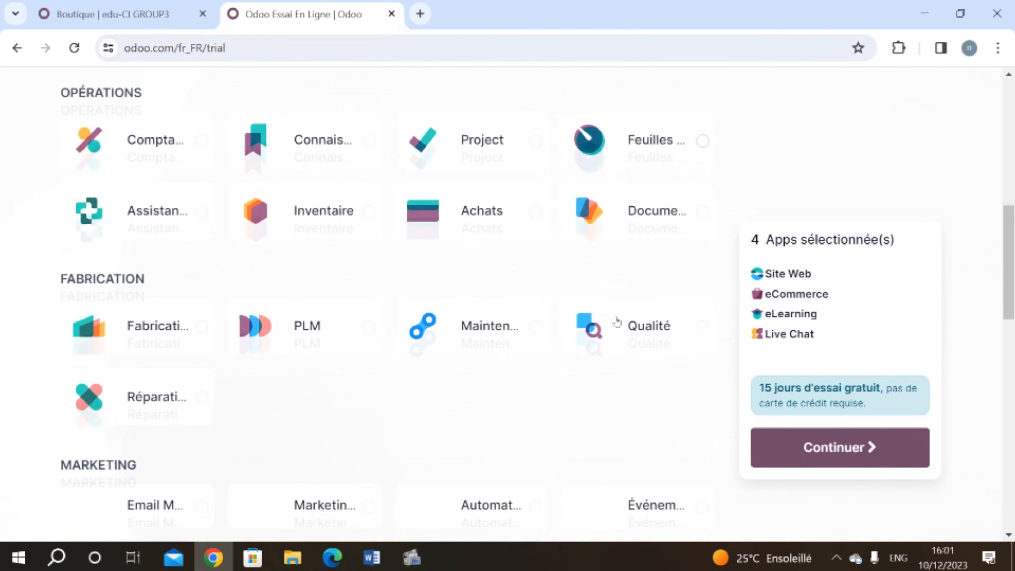
pyautogui.scroll(-1, 618, 321)
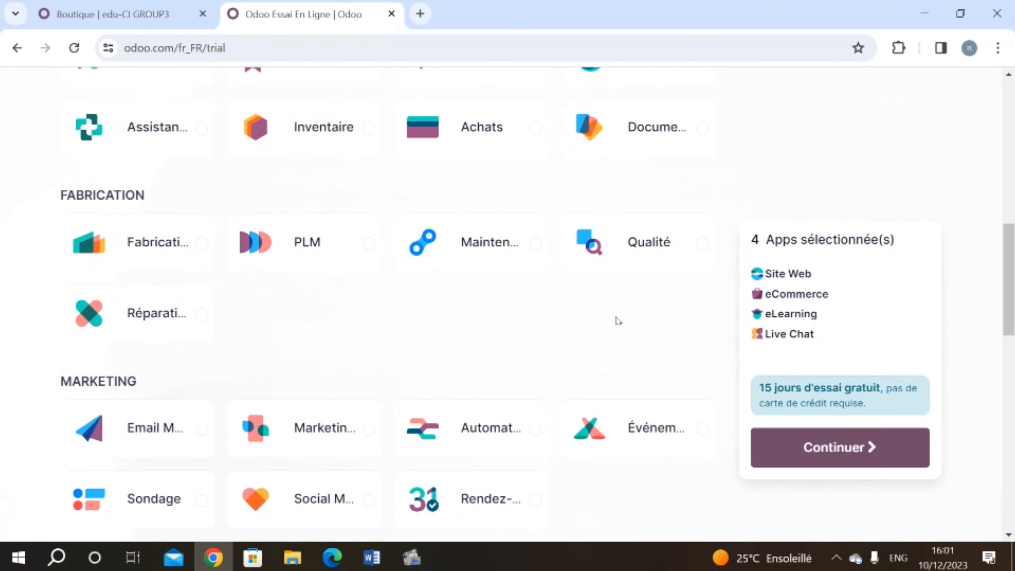
pyautogui.click(614, 428)
pyautogui.click(837, 479)
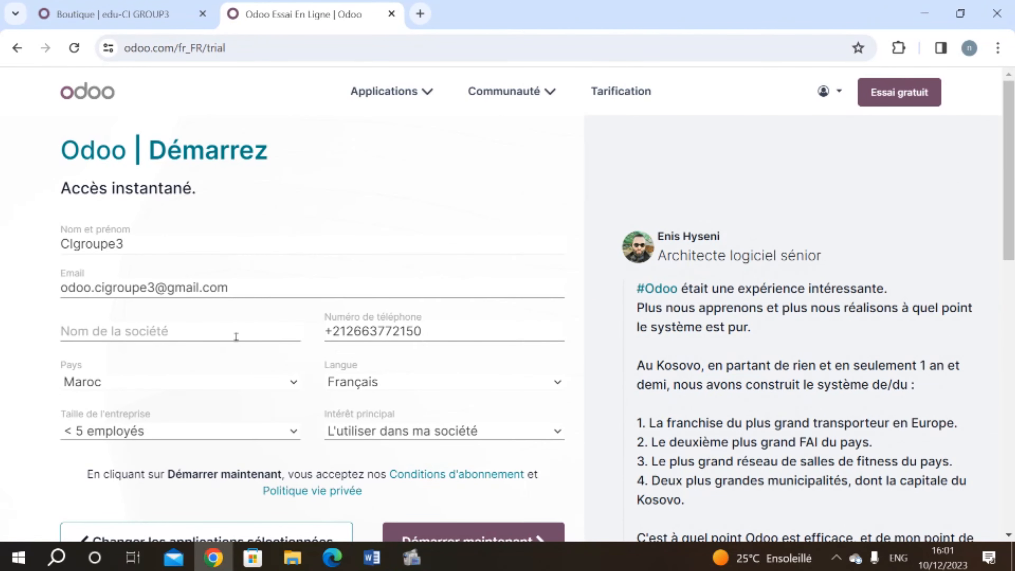
# Step: Register the trial with company name edu-sahararesort and main interest 'Je suis étudiant·e'
pyautogui.click(236, 336)
pyautogui.scroll(-1, 234, 344)
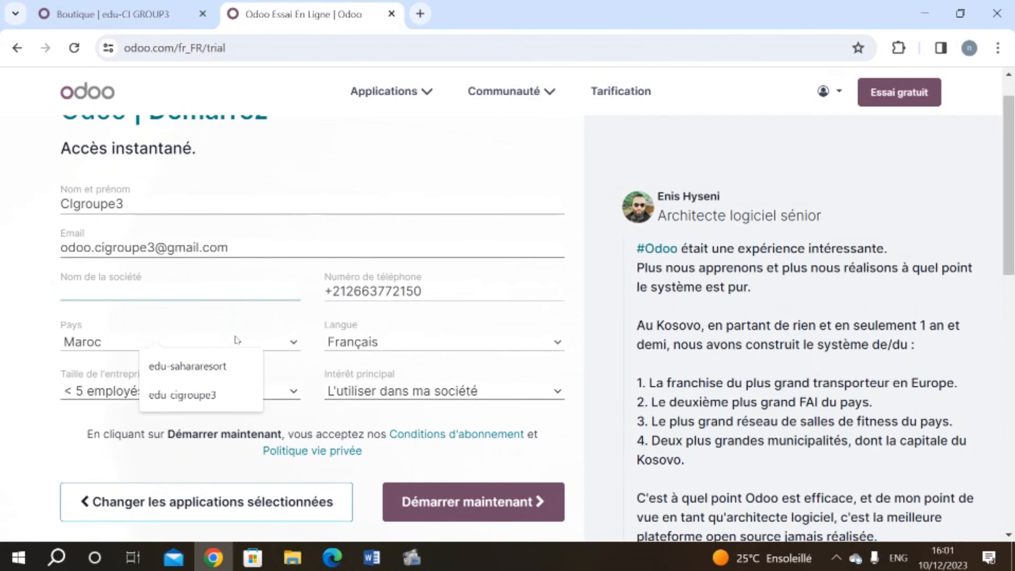
pyautogui.click(222, 367)
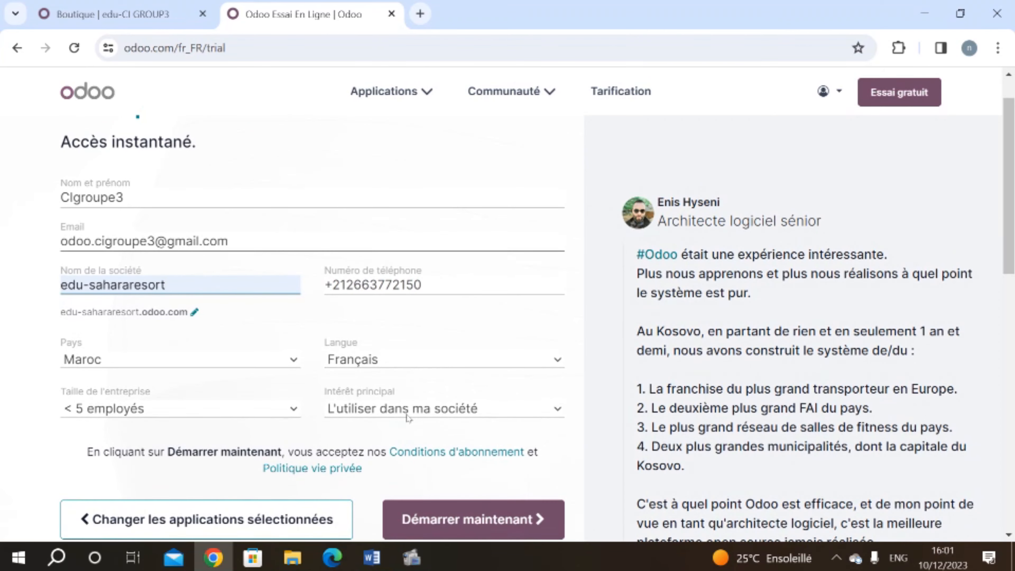
pyautogui.click(408, 408)
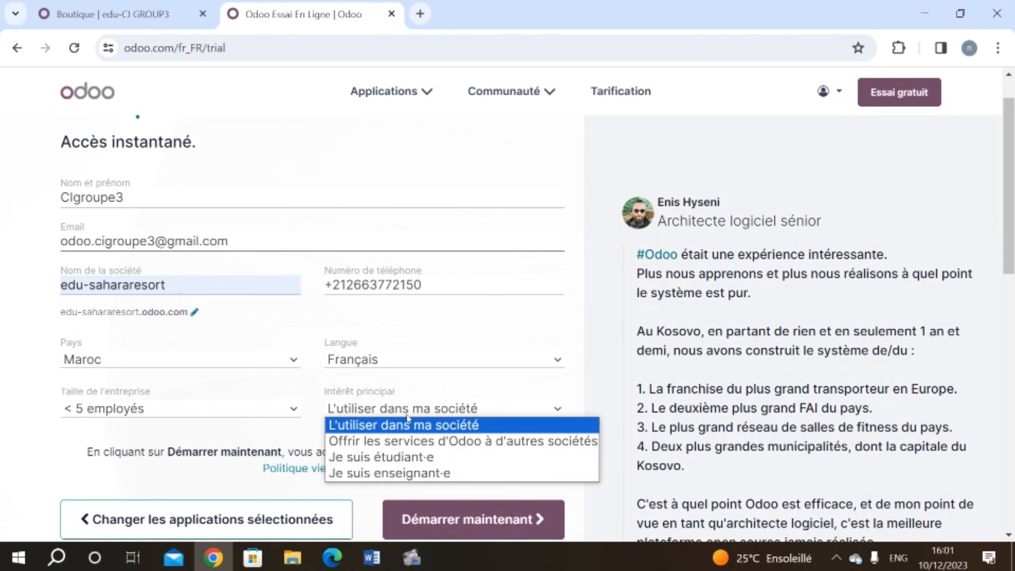
pyautogui.click(407, 458)
pyautogui.click(448, 520)
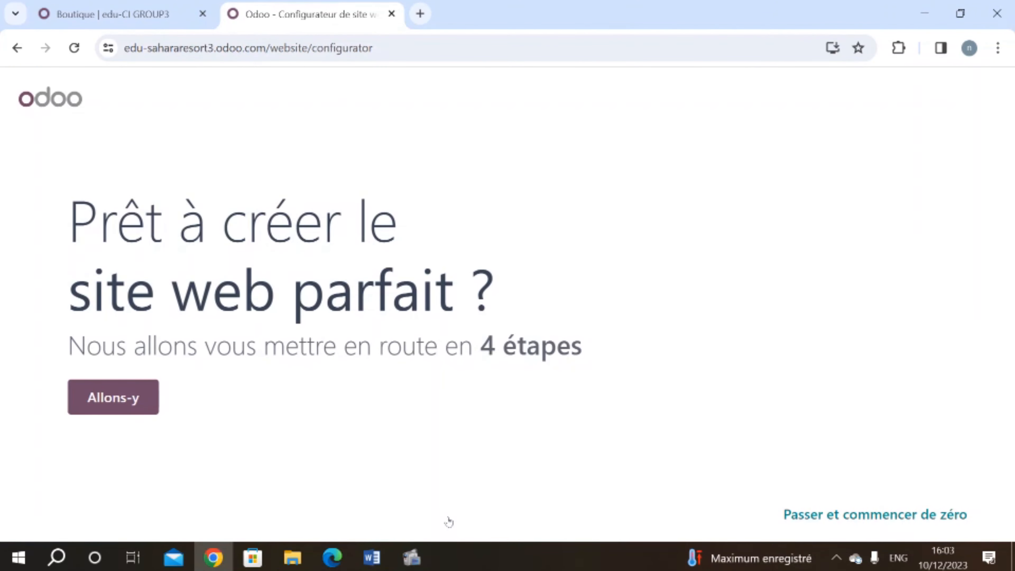
# Step: Choose 'un site web d'entreprise', business type 'hôtel' and objective 'développer la marque'
pyautogui.click(100, 397)
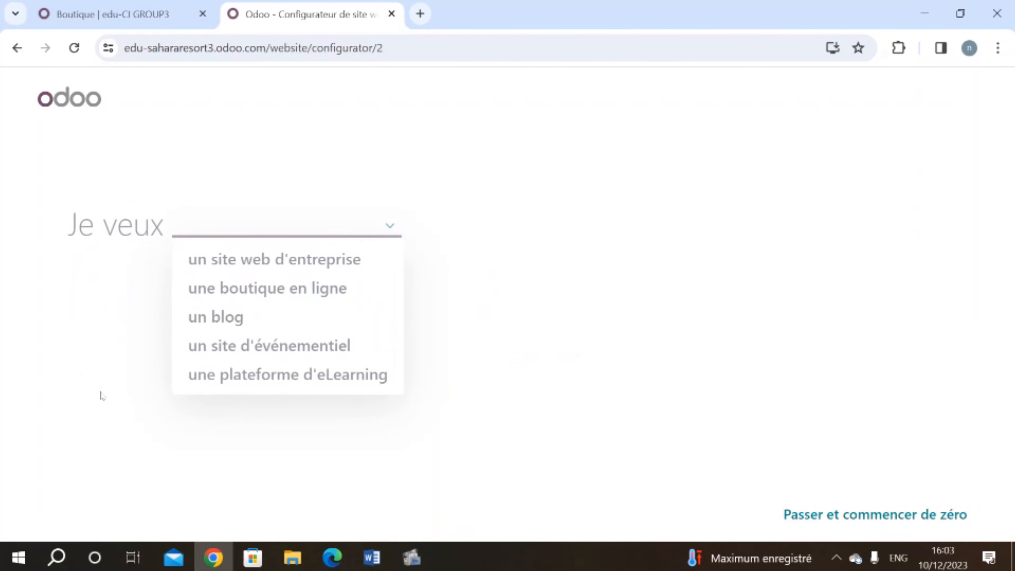
pyautogui.click(199, 264)
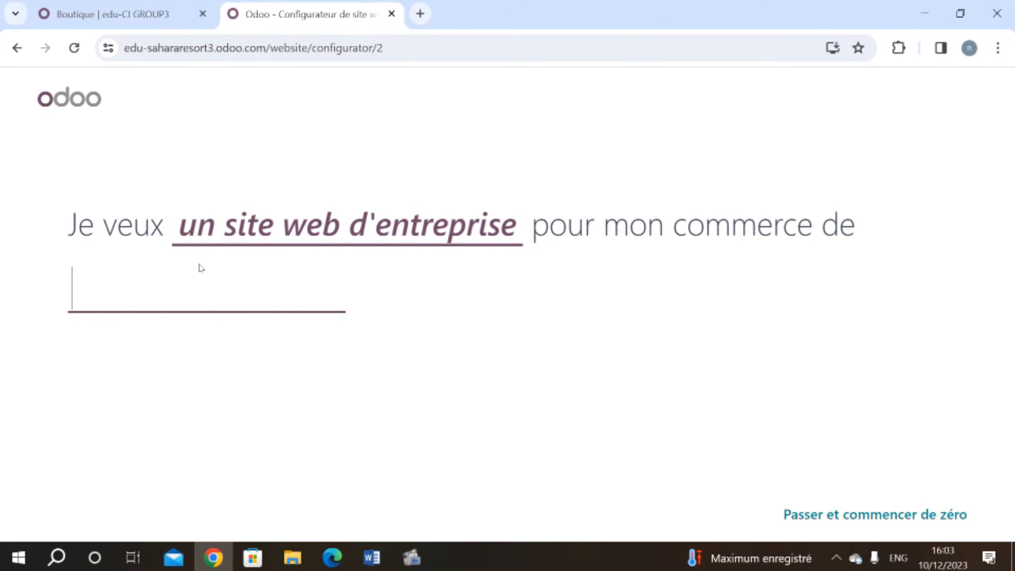
pyautogui.write('hôte')
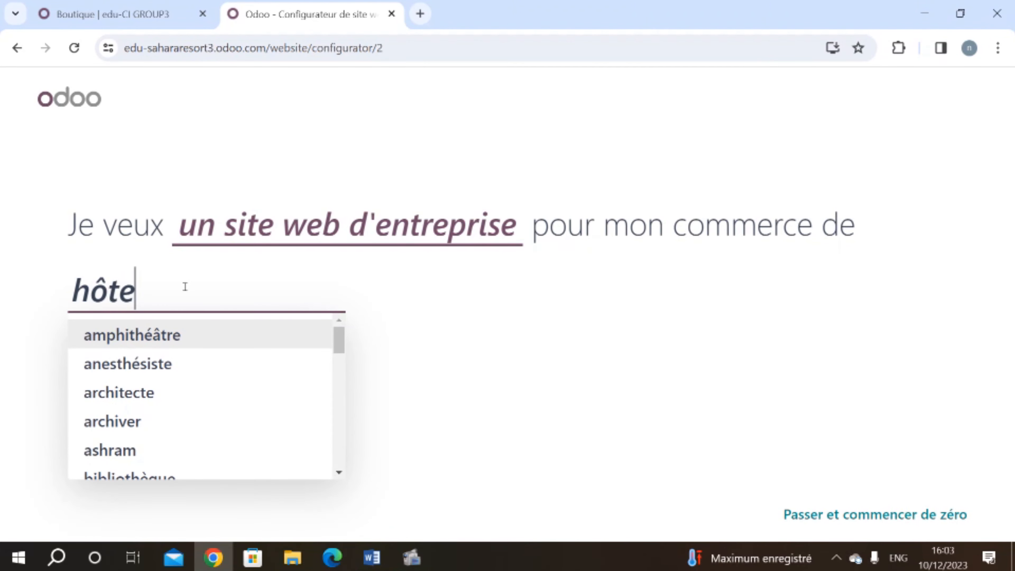
pyautogui.click(137, 403)
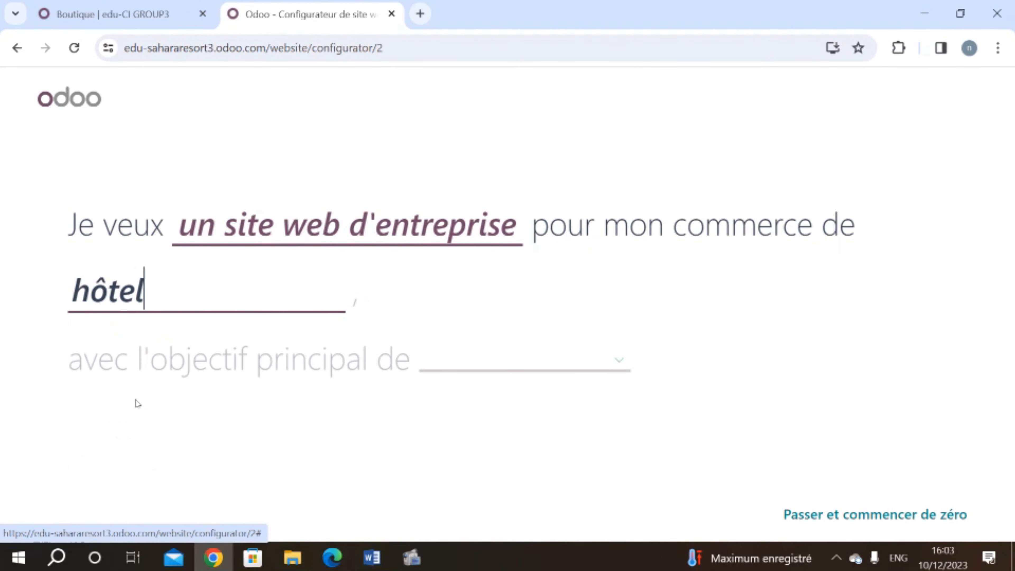
pyautogui.click(469, 365)
pyautogui.click(512, 250)
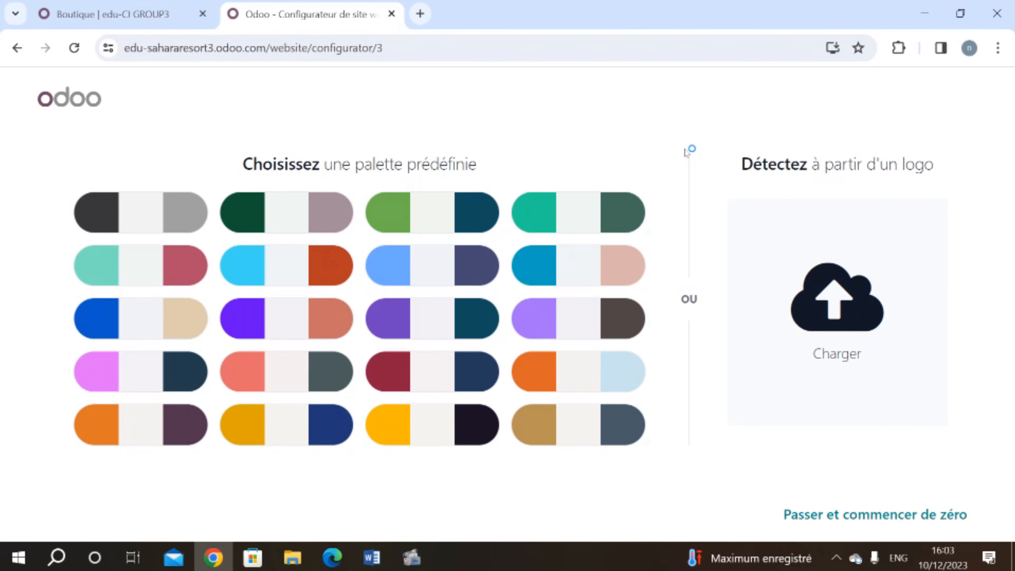
# Step: Upload the 'sahara resort (1)' logo to get a gold, grey and black palette, and continue
pyautogui.click(789, 306)
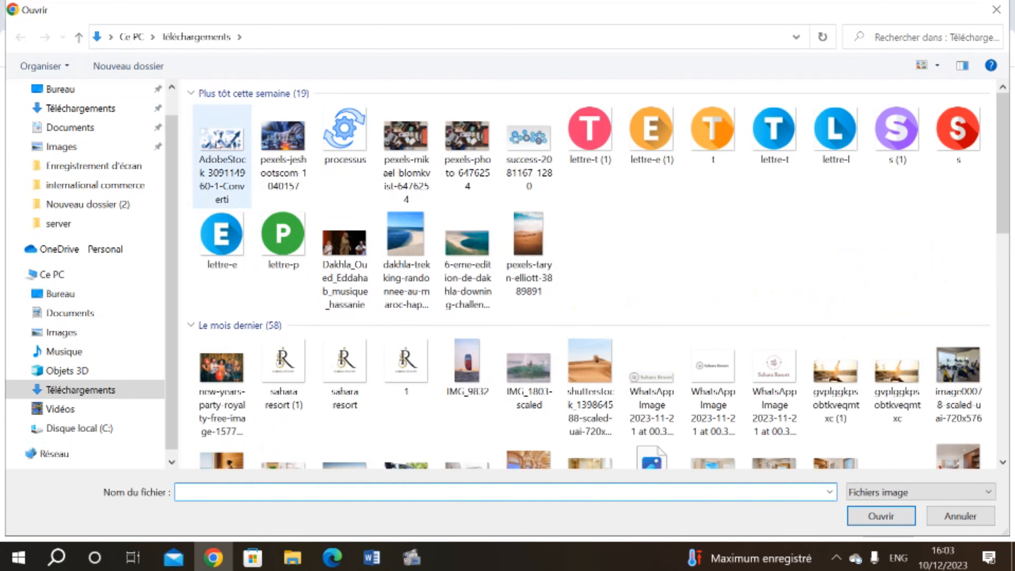
pyautogui.doubleClick(284, 361)
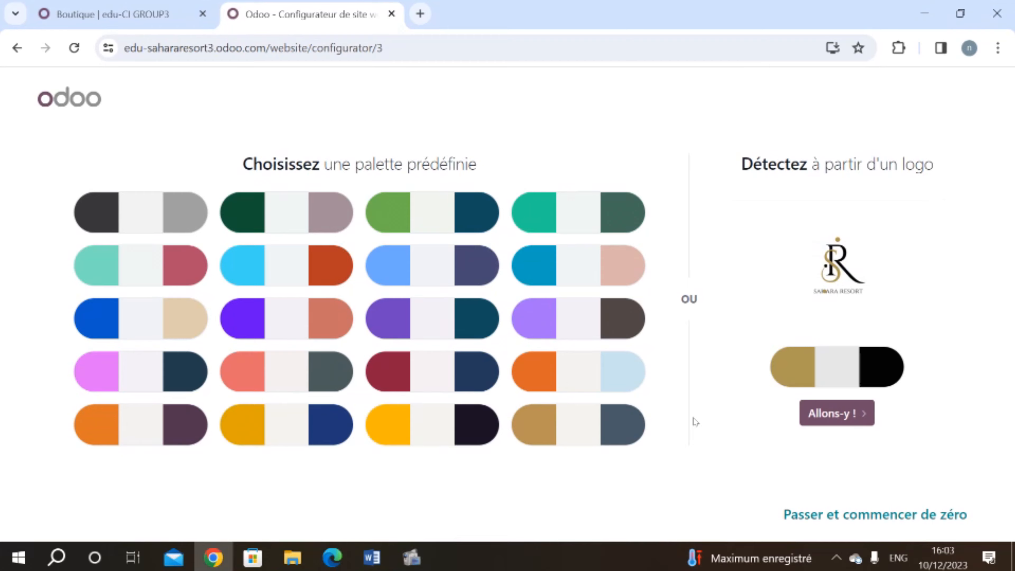
pyautogui.click(838, 422)
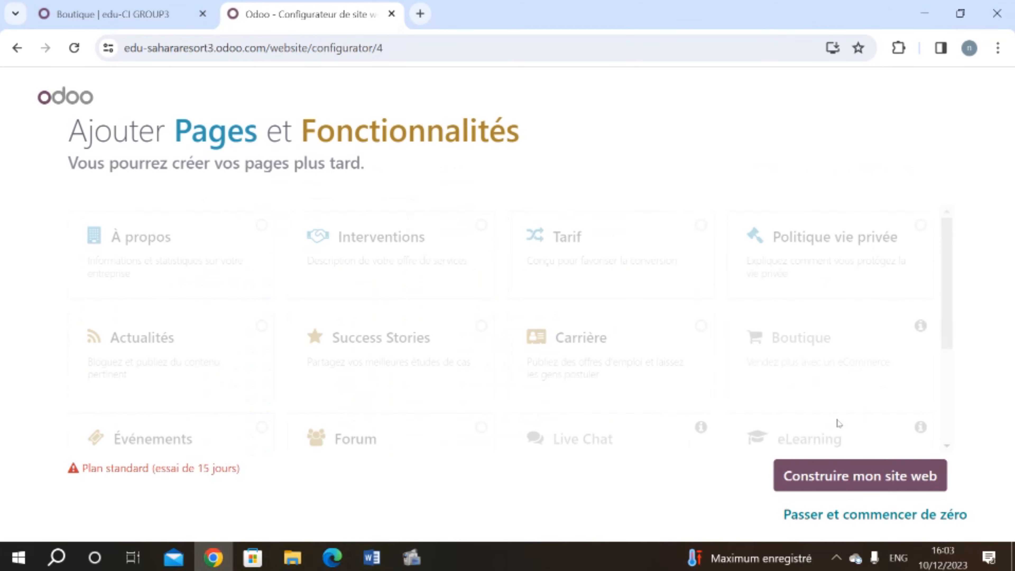
# Step: Select the À propos, Success Stories, Forum and Événements pages and build the website
pyautogui.click(170, 240)
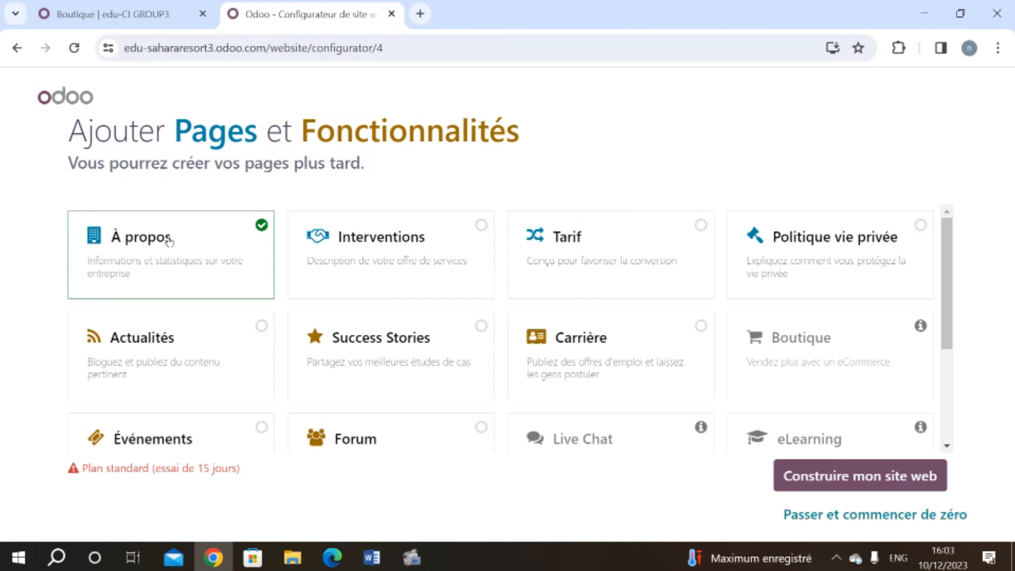
pyautogui.click(332, 358)
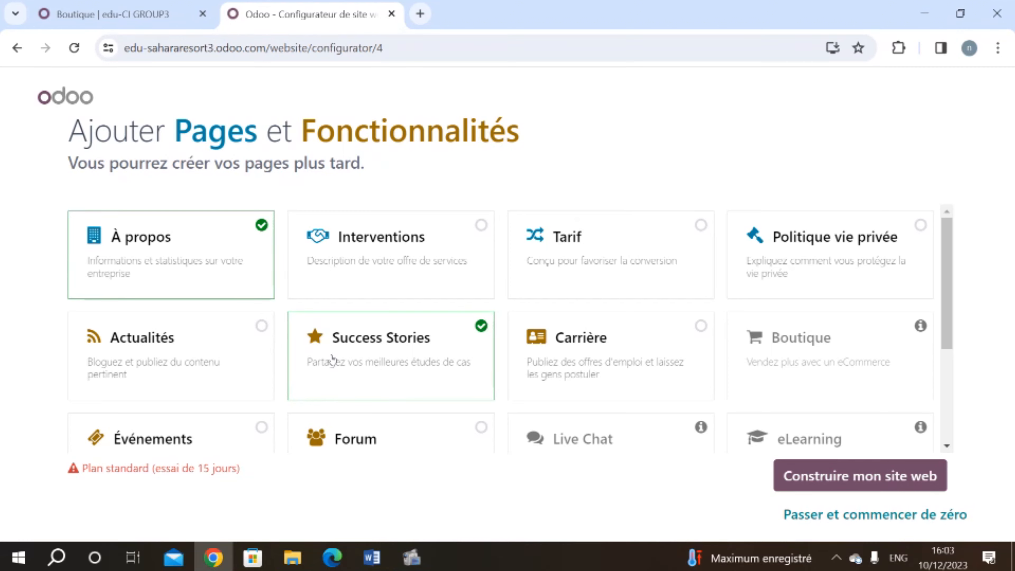
pyautogui.click(326, 450)
pyautogui.click(206, 437)
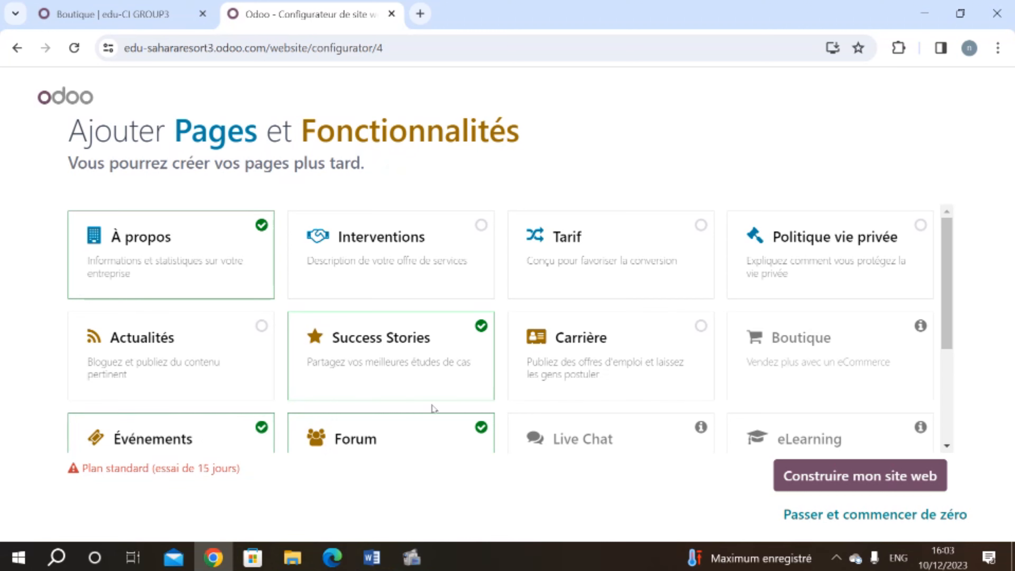
pyautogui.click(907, 484)
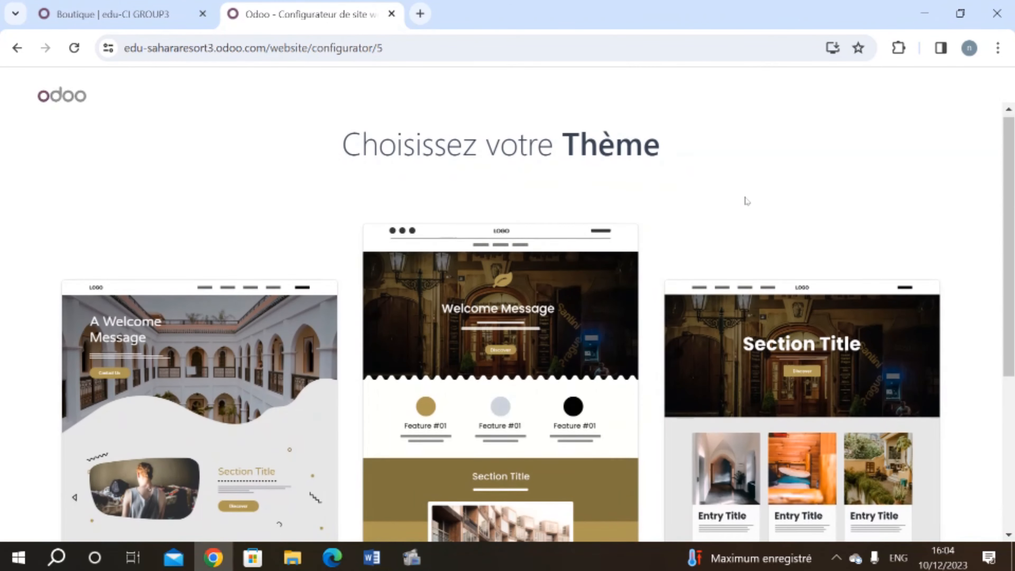
# Step: Choose the third hotel theme for the site
pyautogui.scroll(-3, 745, 200)
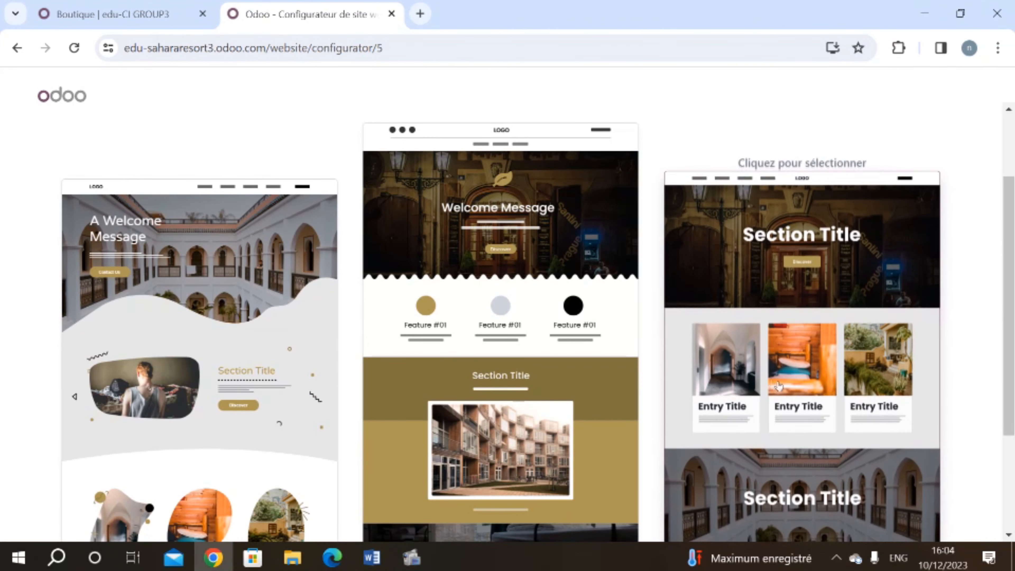
pyautogui.scroll(-3, 722, 378)
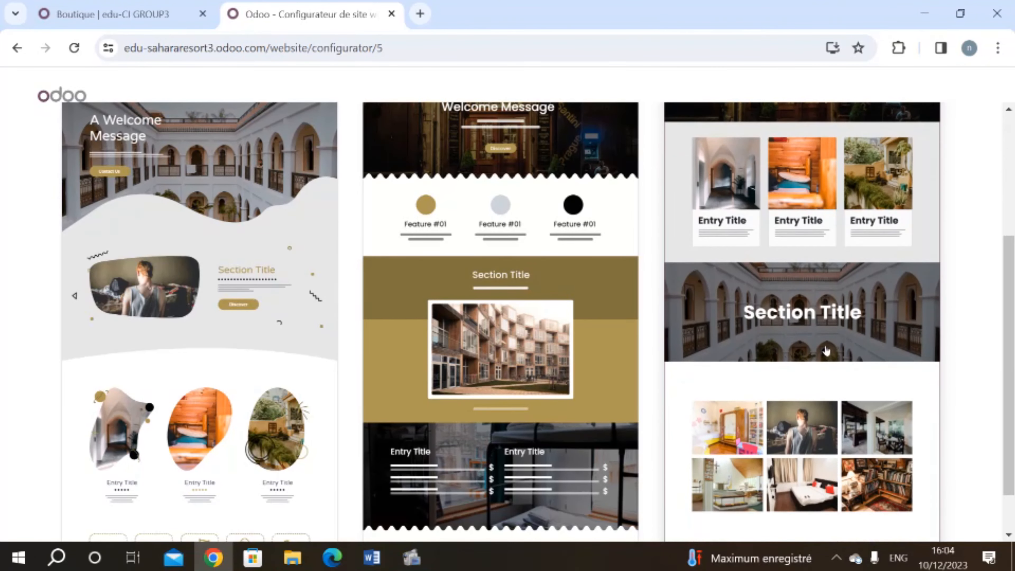
pyautogui.click(817, 355)
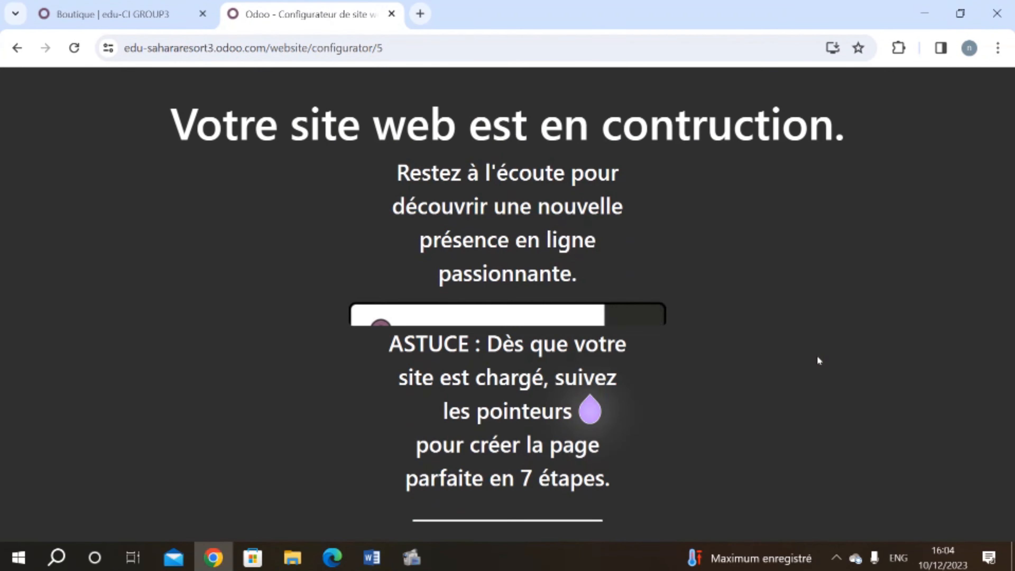
# Step: Review the generated home page down to the photo gallery and enter edit mode
pyautogui.scroll(-5, 520, 308)
pyautogui.scroll(-5, 521, 313)
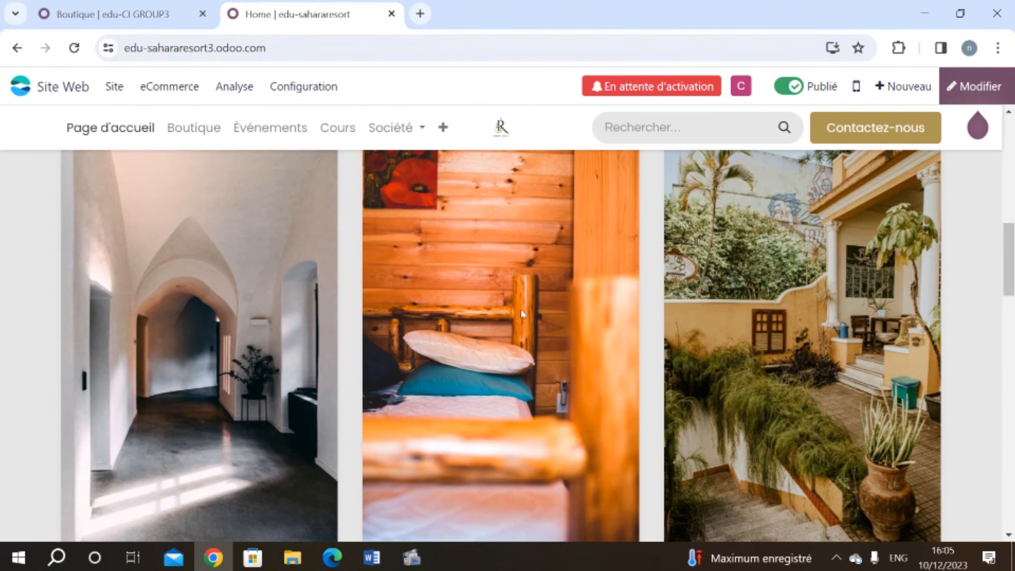
pyautogui.scroll(-10, 521, 309)
pyautogui.scroll(-5, 521, 309)
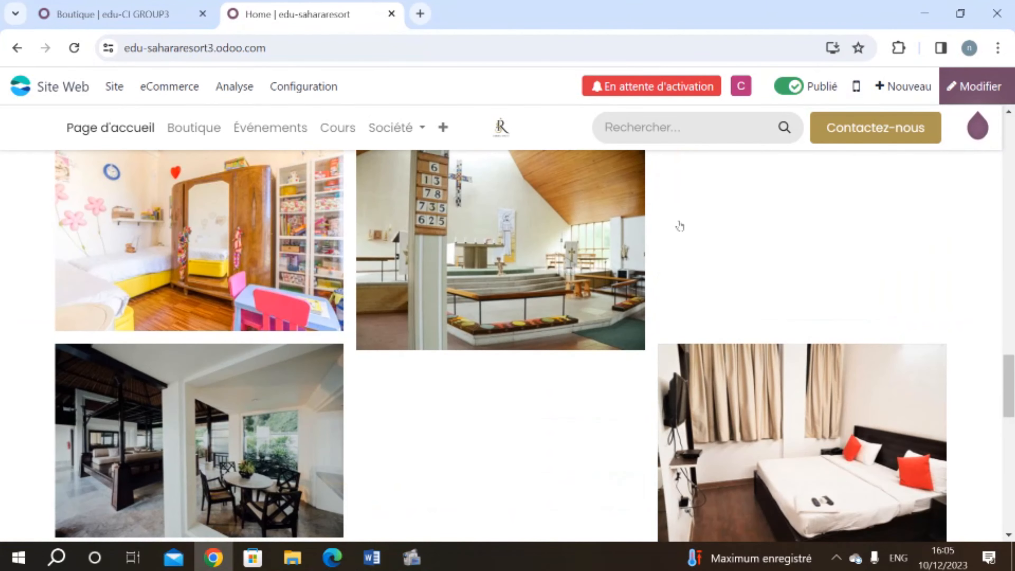
pyautogui.click(960, 95)
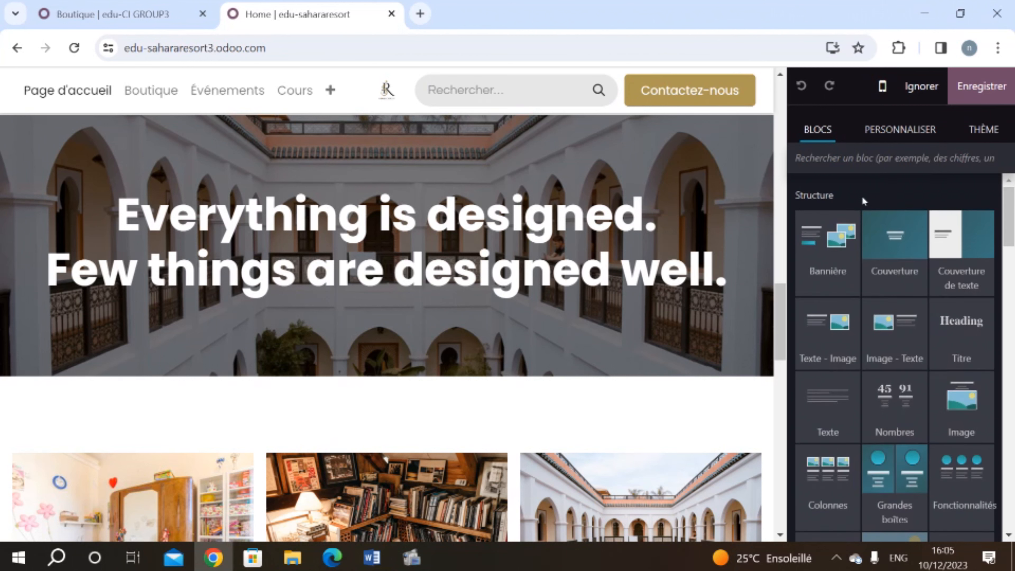
# Step: Browse the building block thumbnails, then switch to the PERSONNALISER panel
pyautogui.scroll(-2, 862, 198)
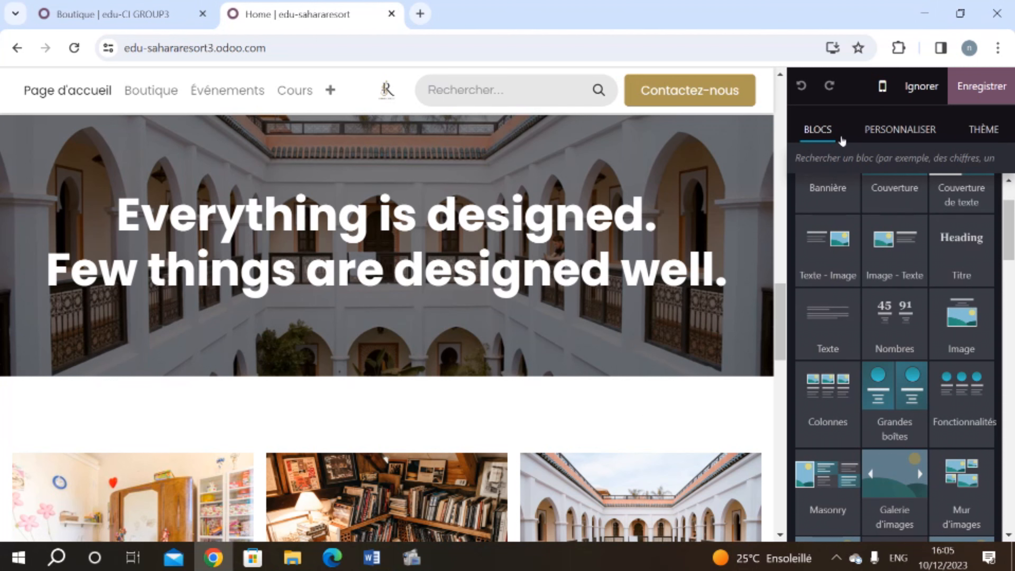
pyautogui.scroll(2, 852, 281)
pyautogui.scroll(-1, 853, 281)
pyautogui.scroll(-2, 917, 448)
pyautogui.scroll(-3, 889, 422)
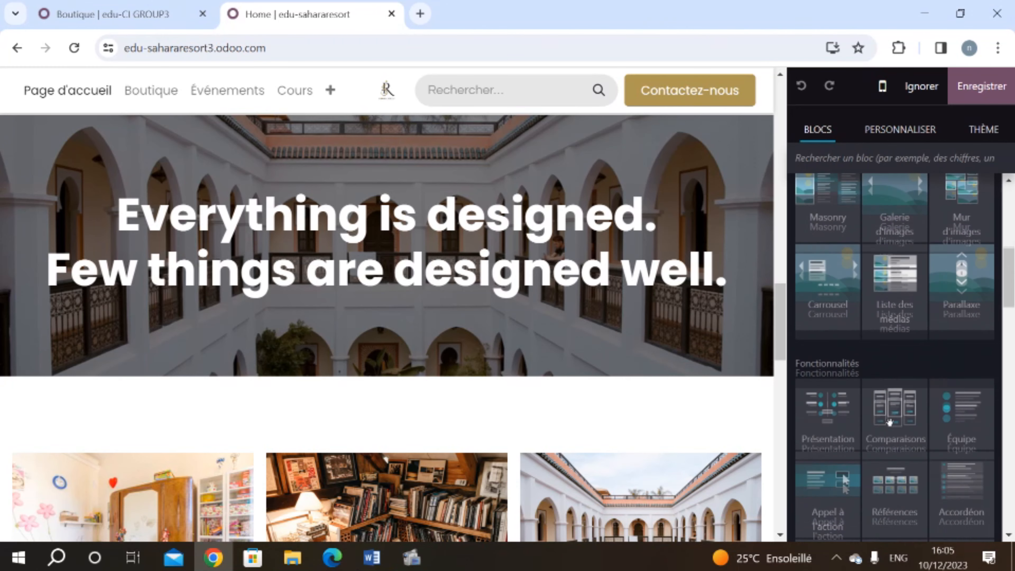
pyautogui.scroll(-5, 889, 422)
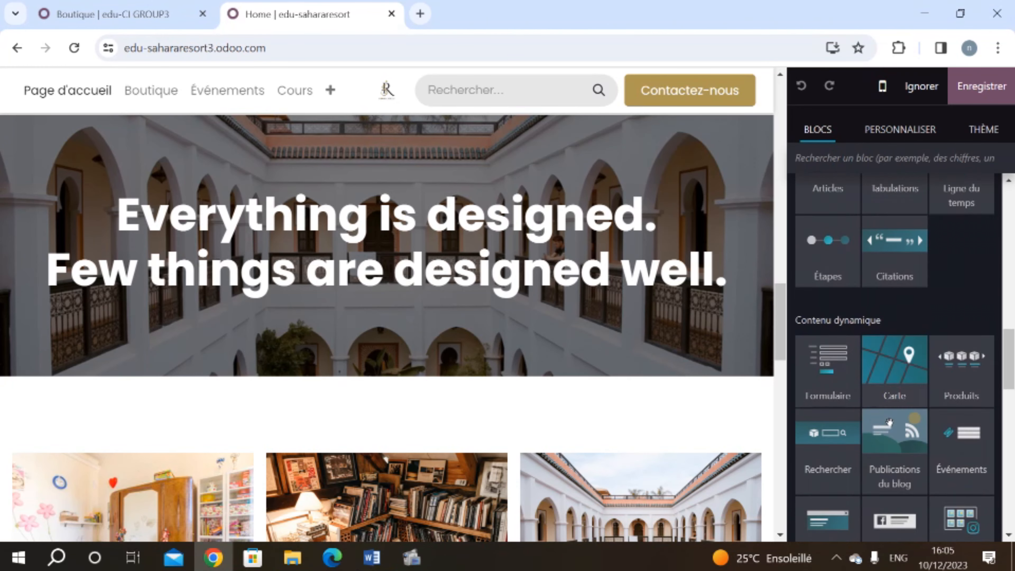
pyautogui.click(904, 143)
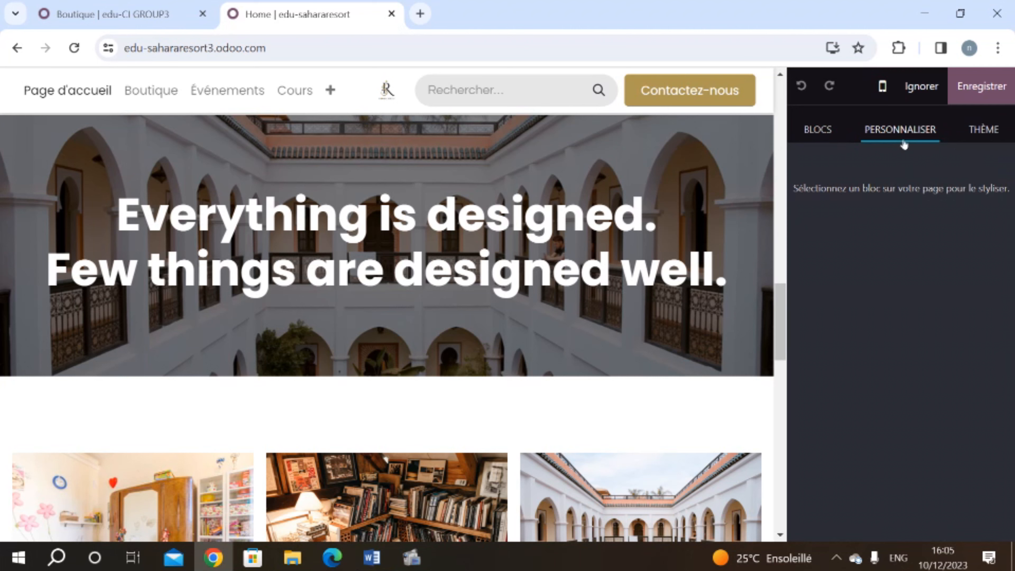
# Step: Look through the site-wide THÈME settings
pyautogui.click(996, 135)
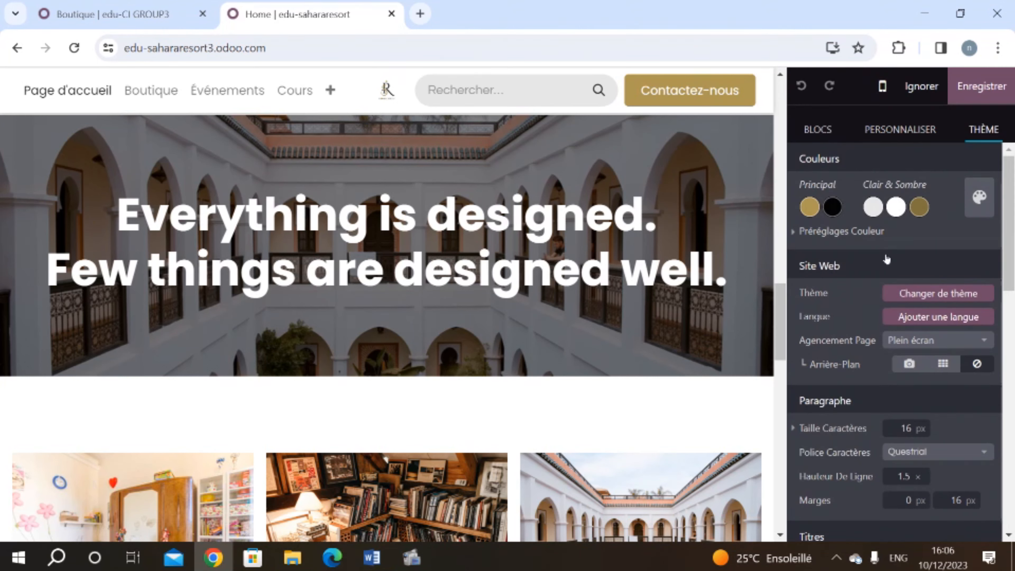
pyautogui.scroll(-4, 886, 260)
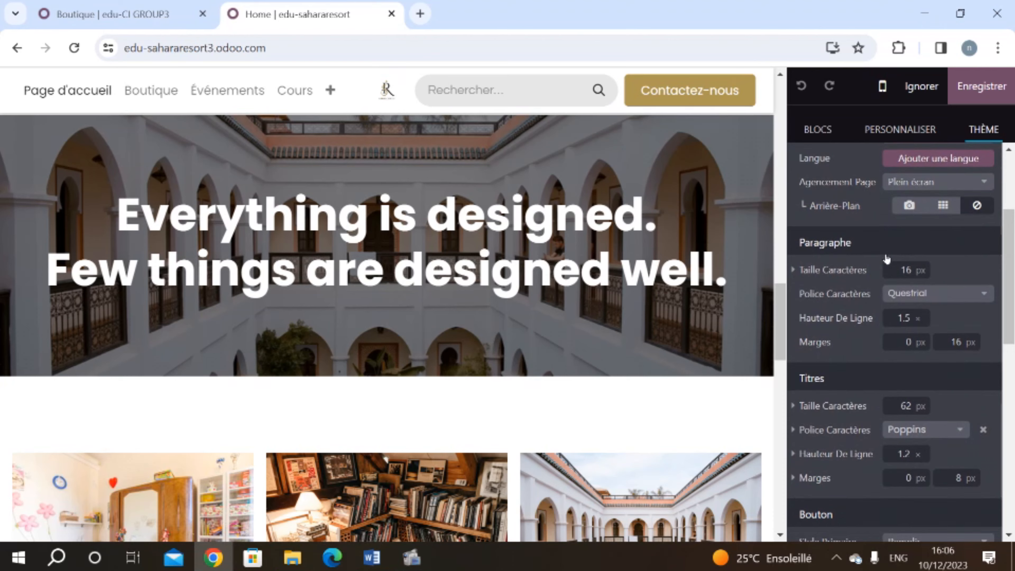
pyautogui.scroll(-3, 886, 259)
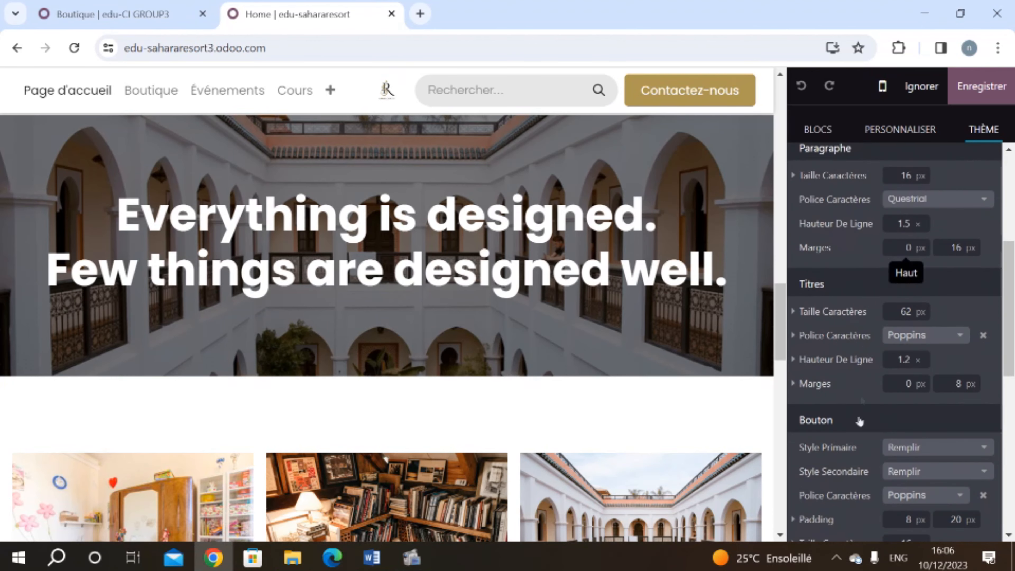
pyautogui.scroll(-5, 860, 400)
pyautogui.scroll(-4, 858, 424)
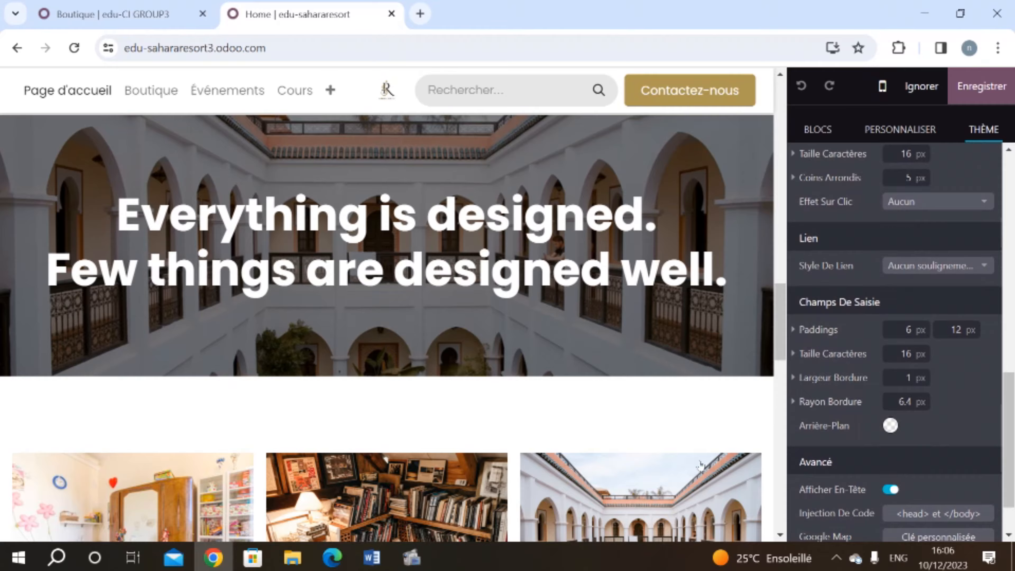
pyautogui.scroll(-10, 717, 475)
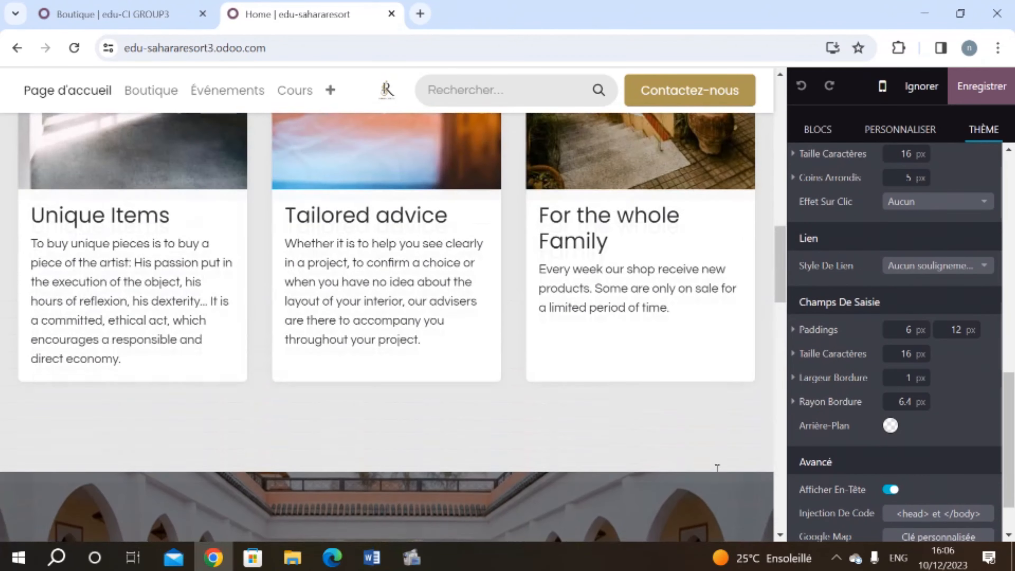
pyautogui.scroll(-10, 716, 470)
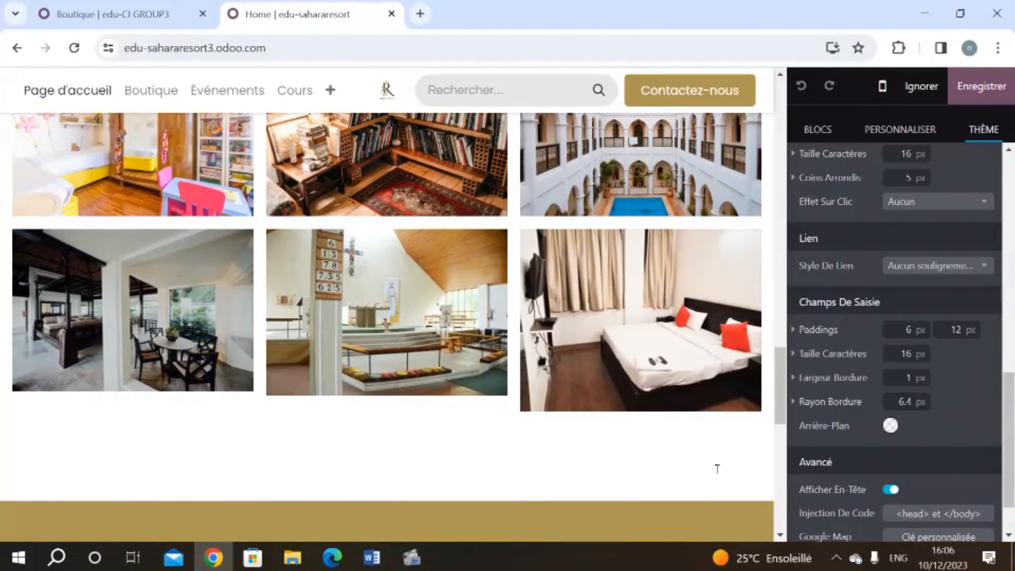
pyautogui.scroll(15, 547, 376)
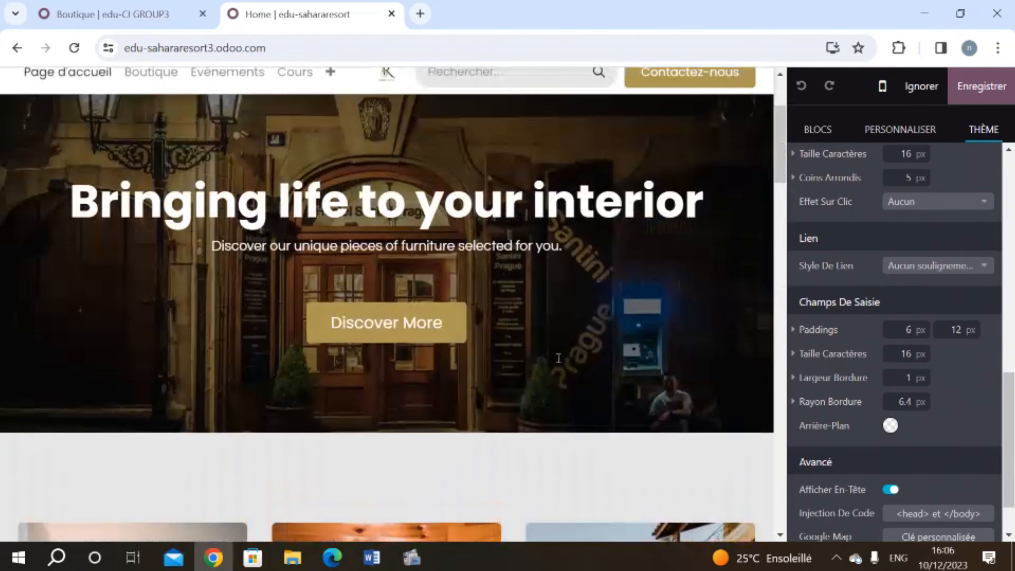
# Step: Add a Liste des médias block below the hero banner
pyautogui.click(821, 138)
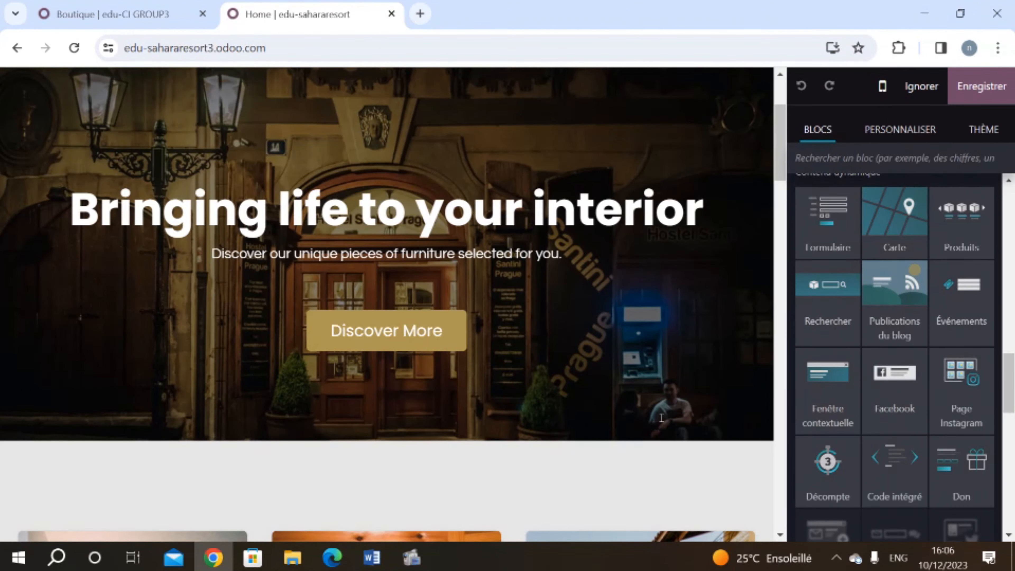
pyautogui.scroll(7, 891, 352)
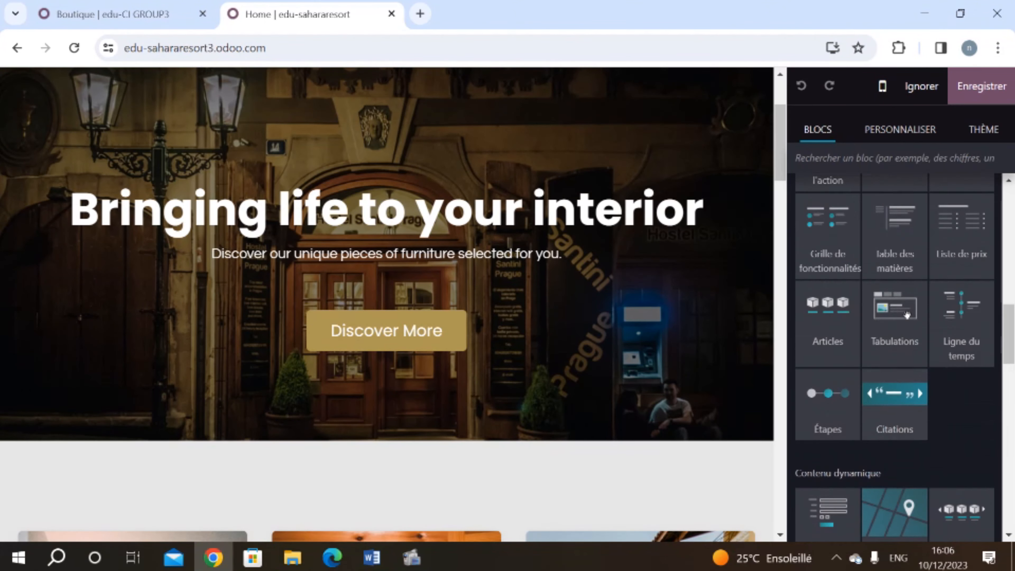
pyautogui.scroll(8, 933, 344)
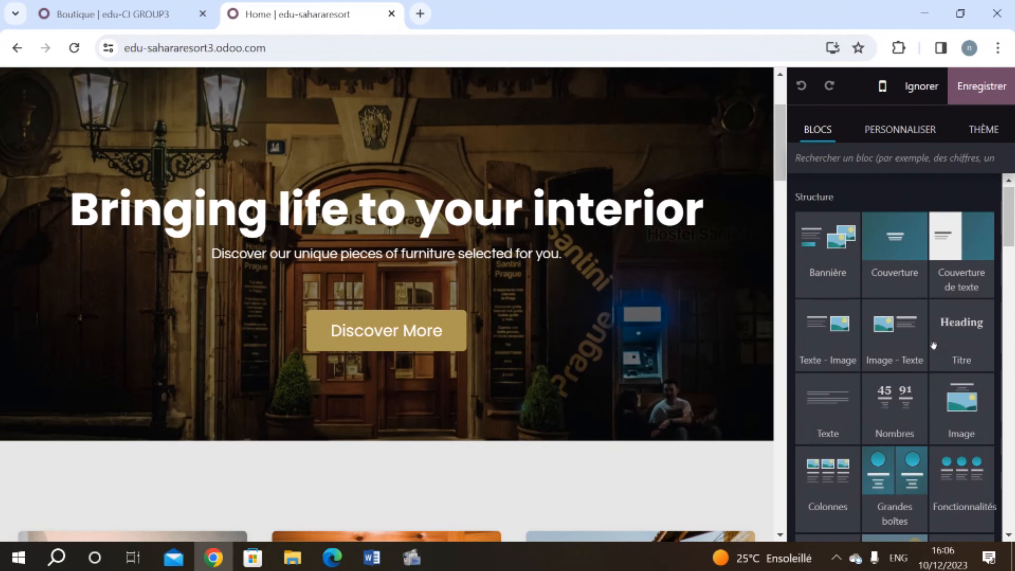
pyautogui.scroll(-5, 932, 344)
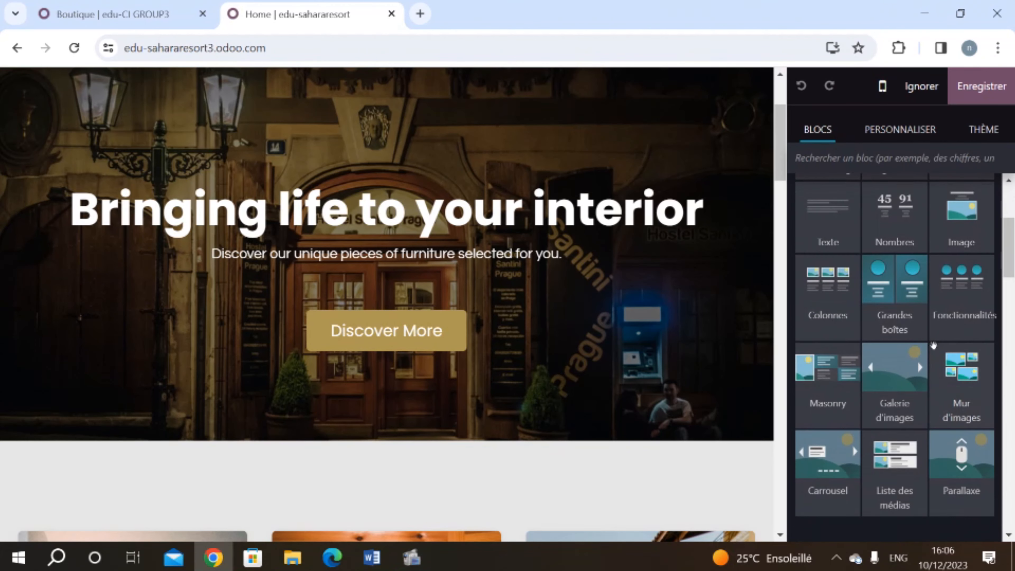
pyautogui.moveTo(858, 491); pyautogui.dragTo(609, 513)
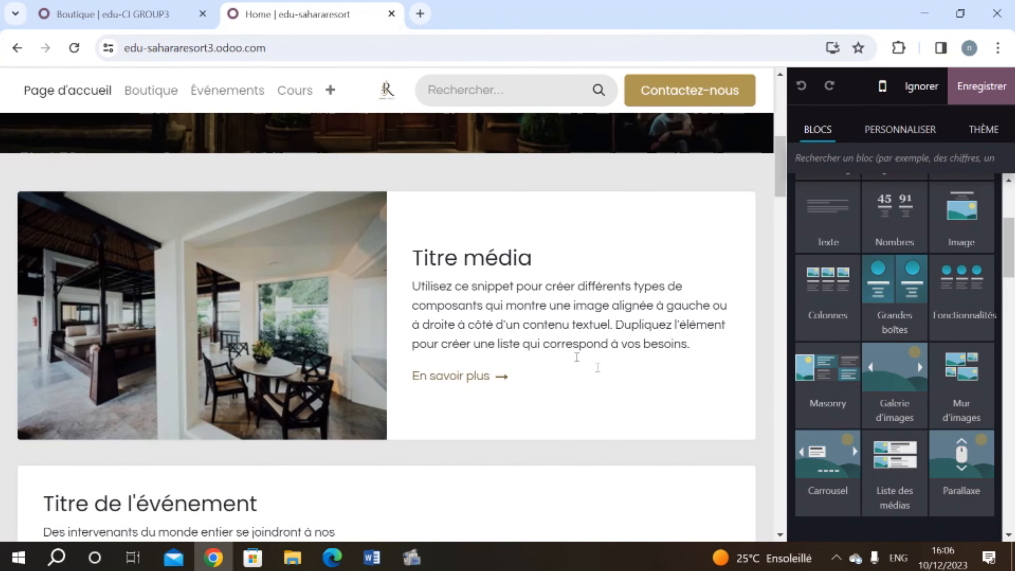
# Step: Delete the empty section above the photo gallery
pyautogui.scroll(-15, 572, 355)
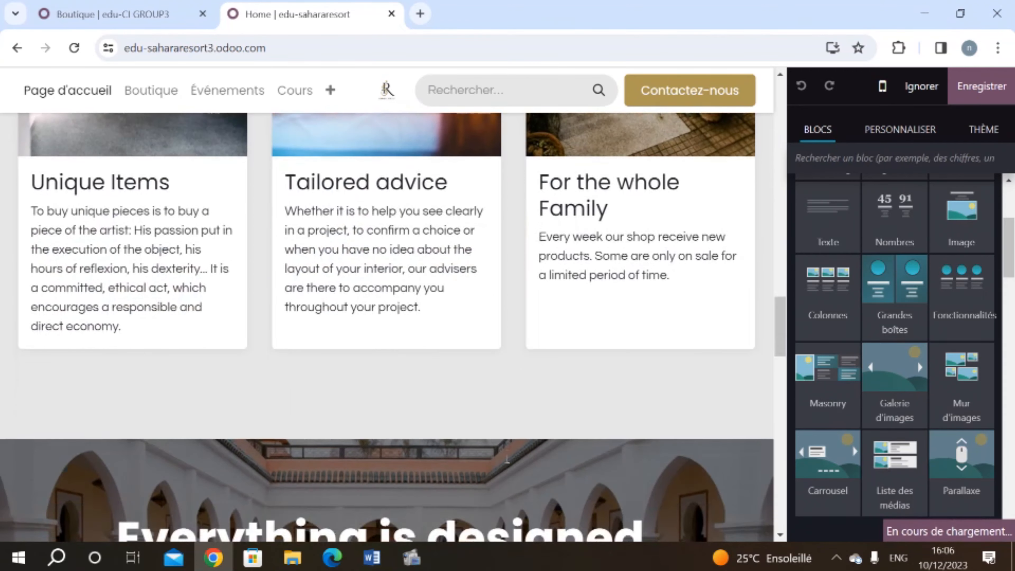
pyautogui.scroll(-7, 506, 460)
pyautogui.scroll(15, 391, 200)
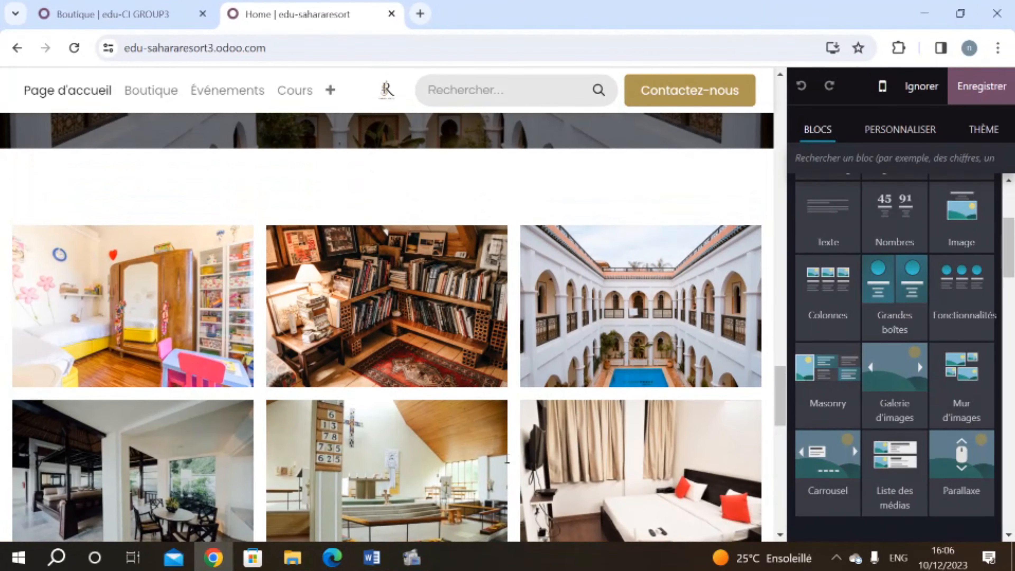
pyautogui.click(386, 186)
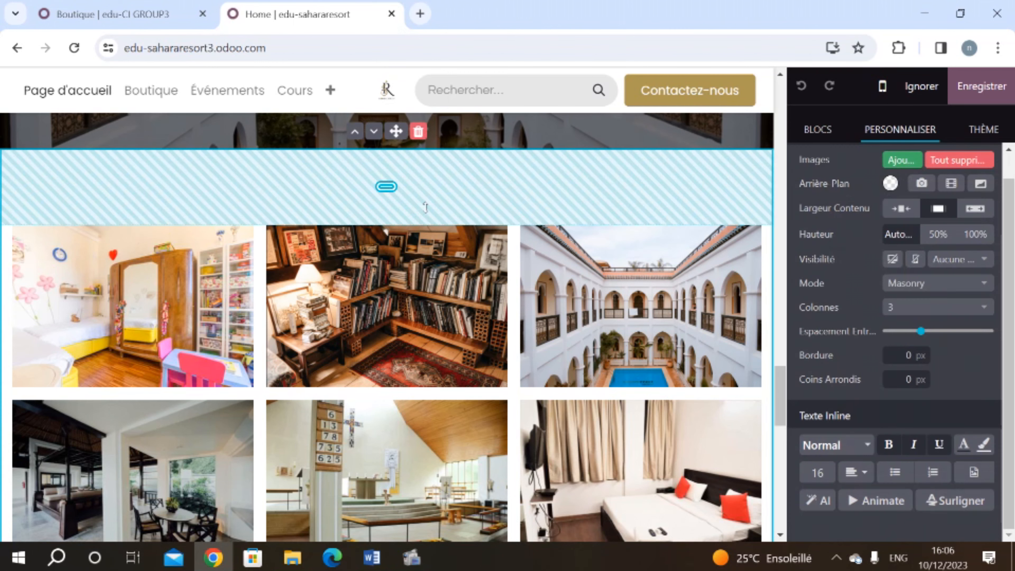
pyautogui.click(417, 133)
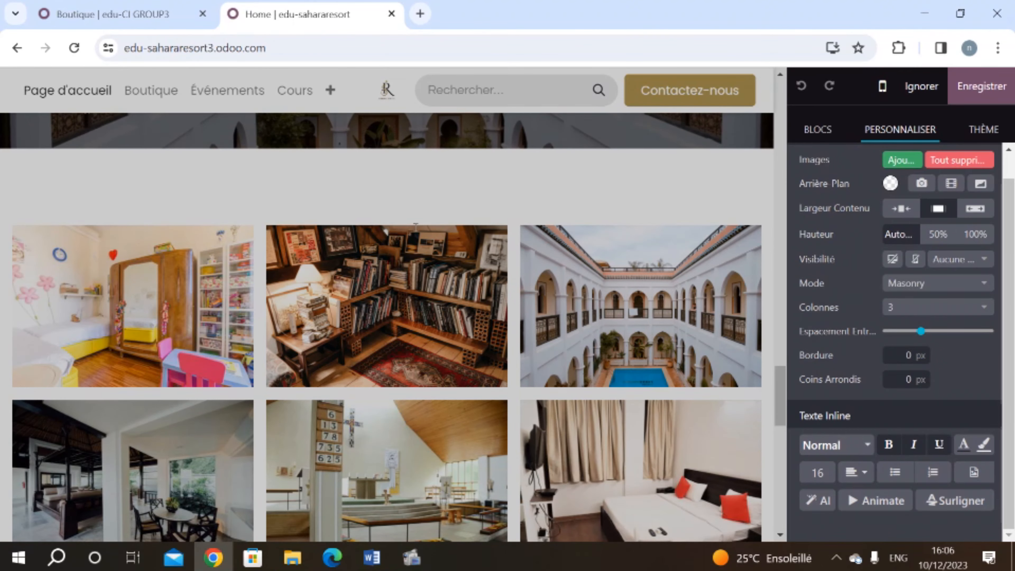
pyautogui.scroll(20, 430, 324)
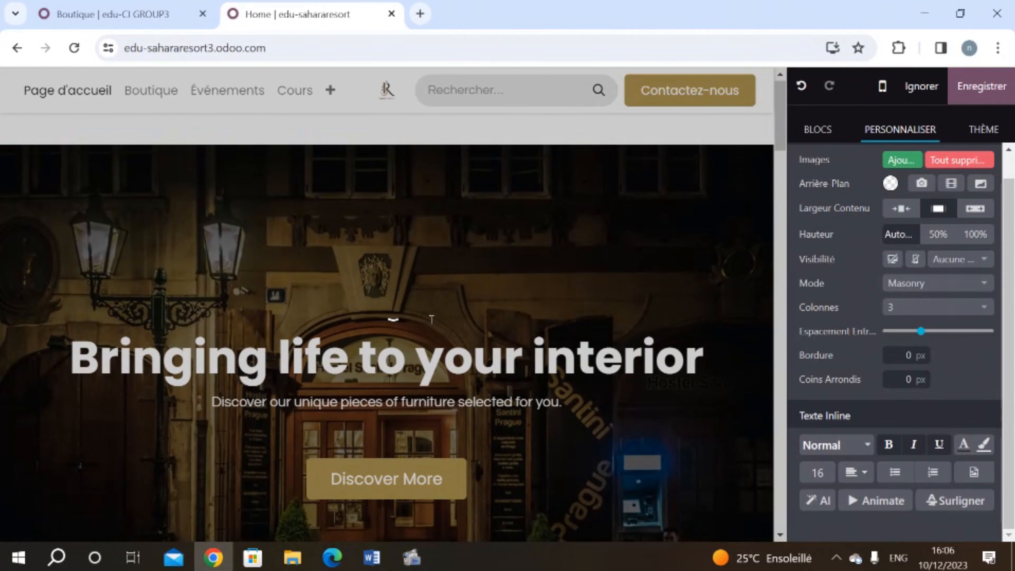
# Step: Set the hero banner background to the uploaded complexe-touristique.jpg pool photo
pyautogui.click(431, 319)
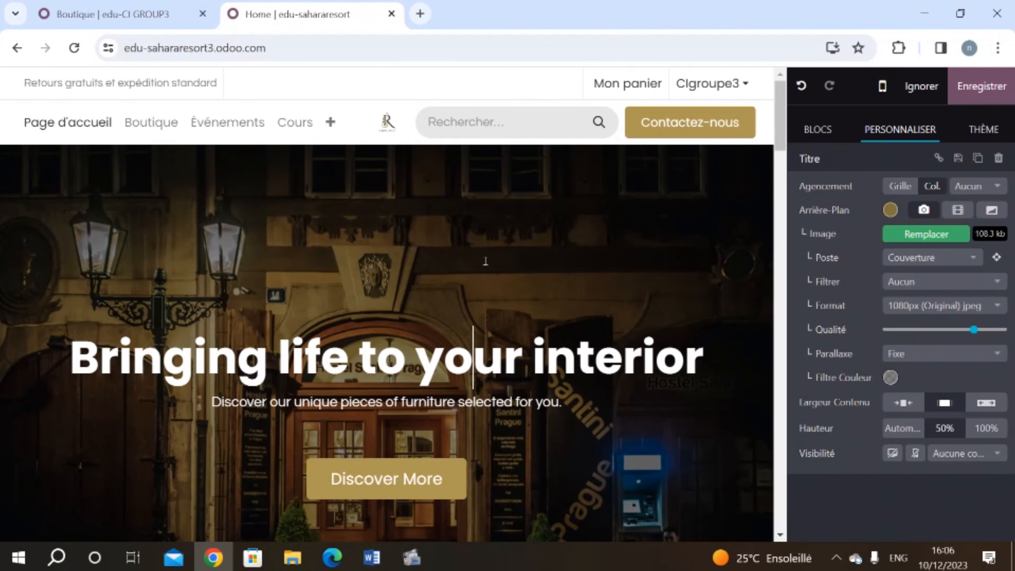
pyautogui.doubleClick(469, 358)
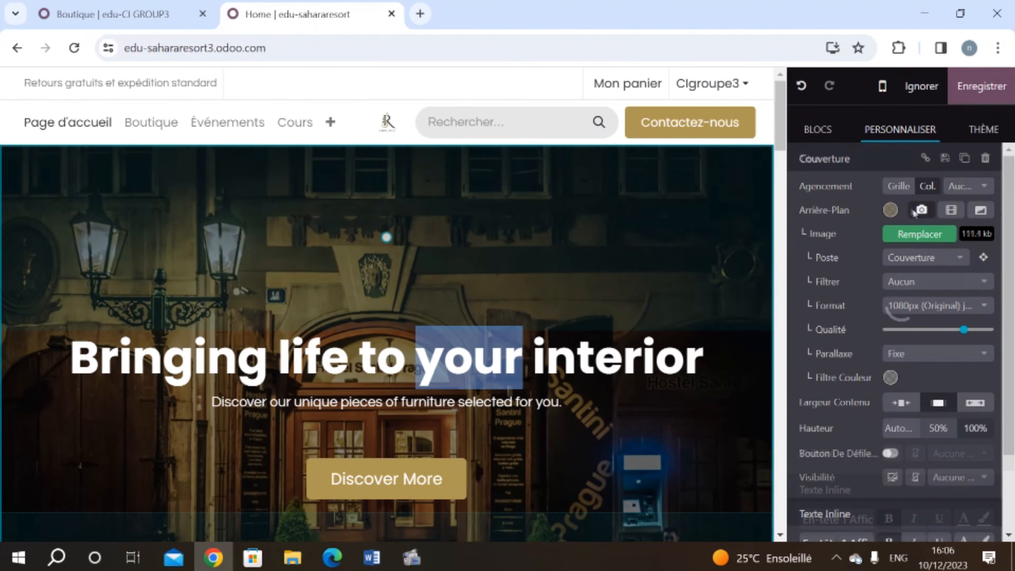
pyautogui.click(918, 234)
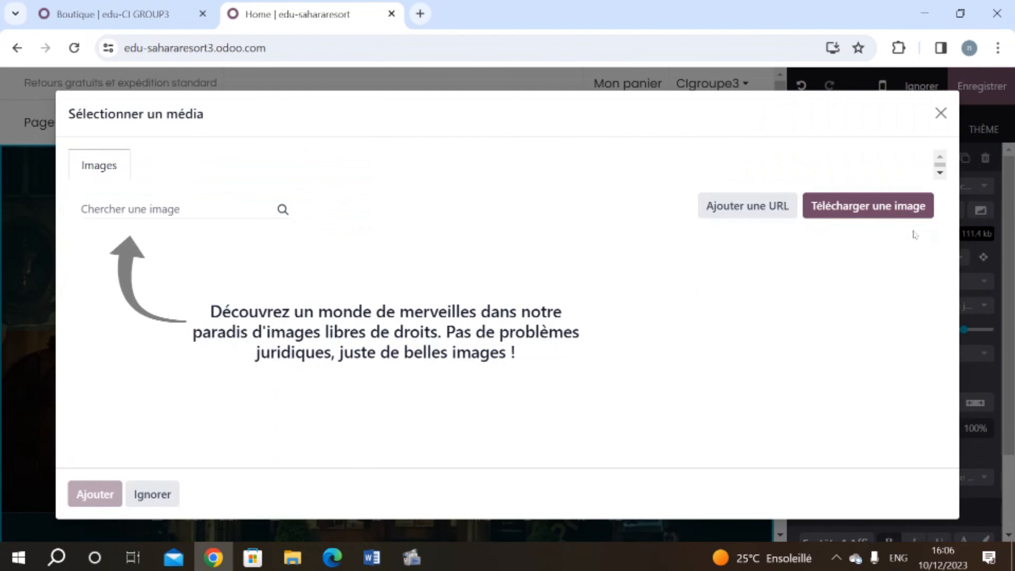
pyautogui.click(874, 213)
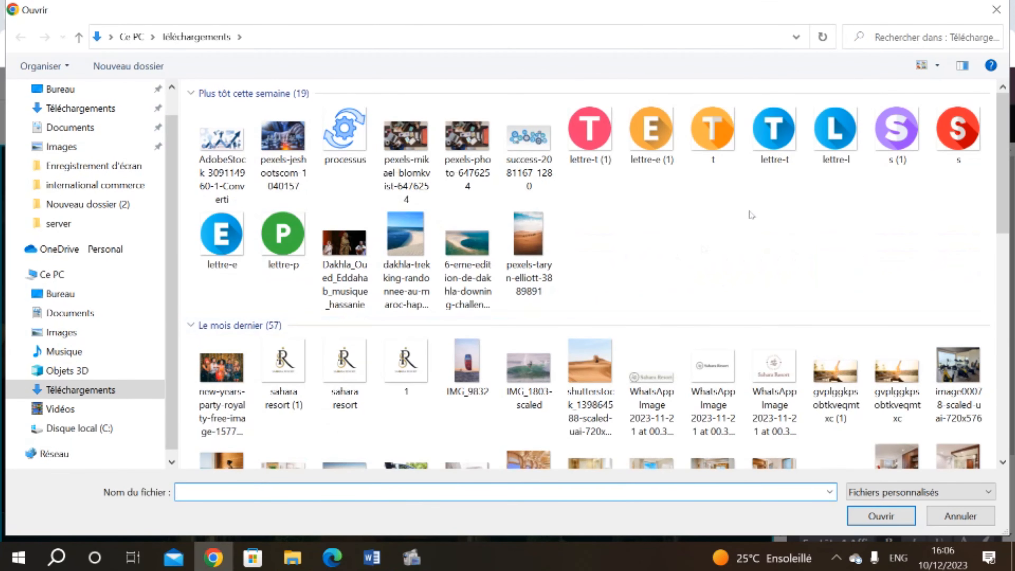
pyautogui.scroll(-3, 738, 335)
pyautogui.scroll(-5, 738, 336)
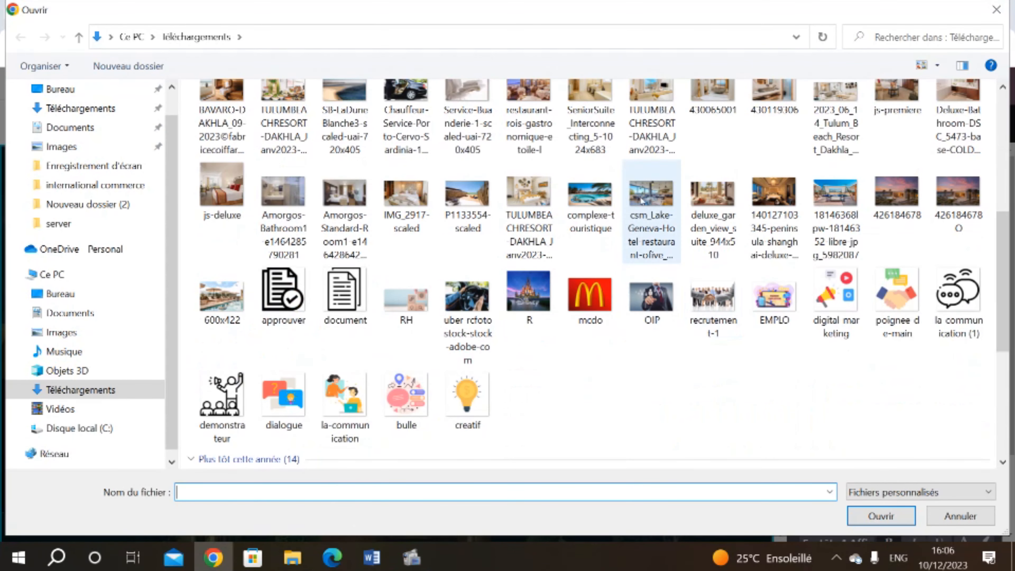
pyautogui.doubleClick(591, 213)
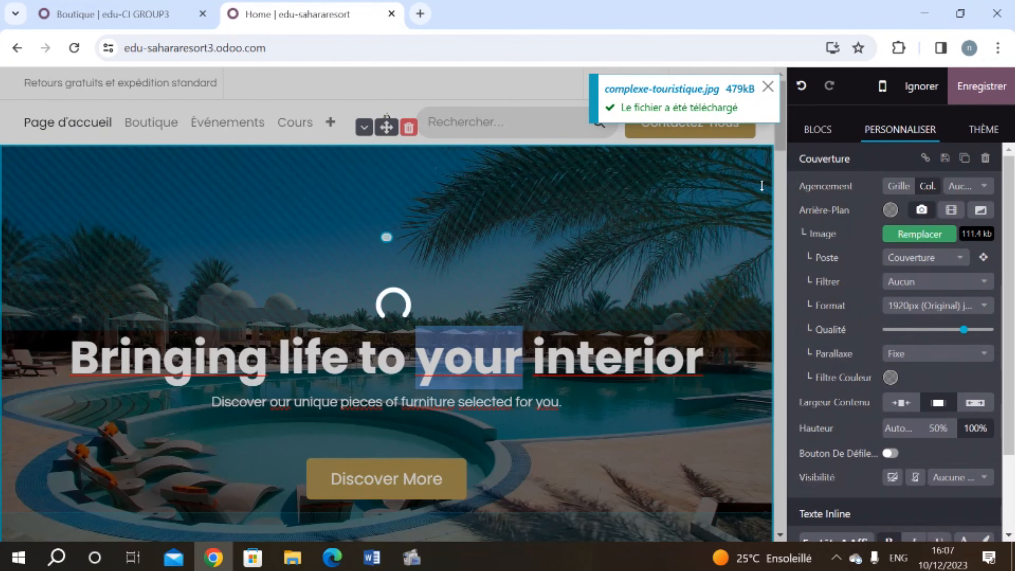
# Step: Change the cover heading to 'where every stay becomes a tale'
pyautogui.tripleClick(556, 357)
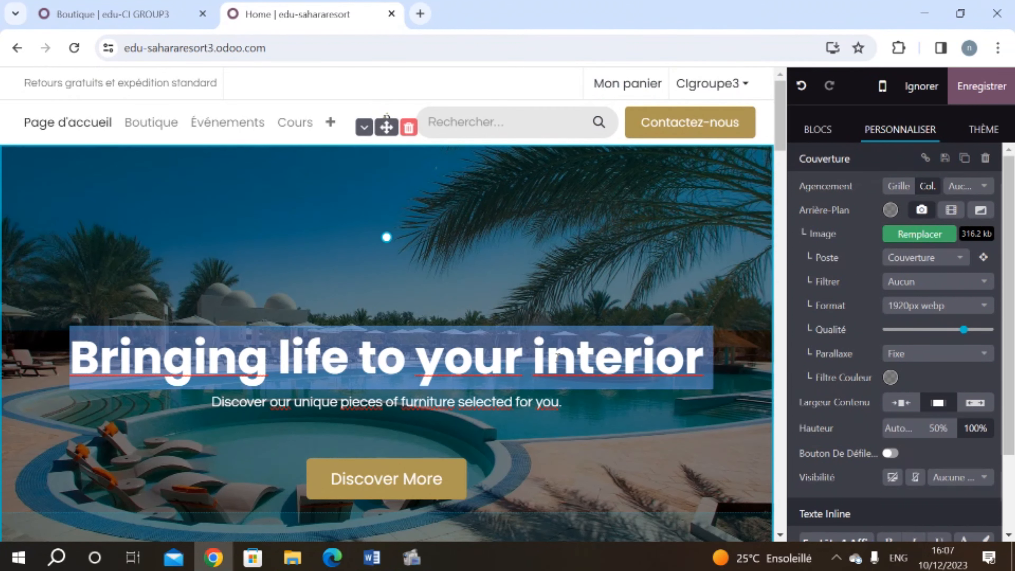
pyautogui.write('wher')
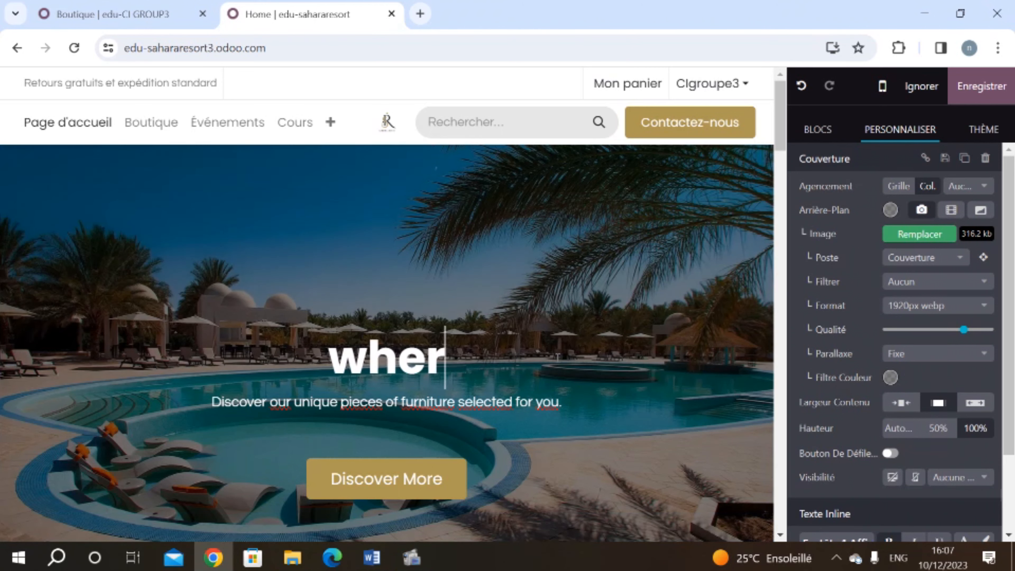
pyautogui.write('e')
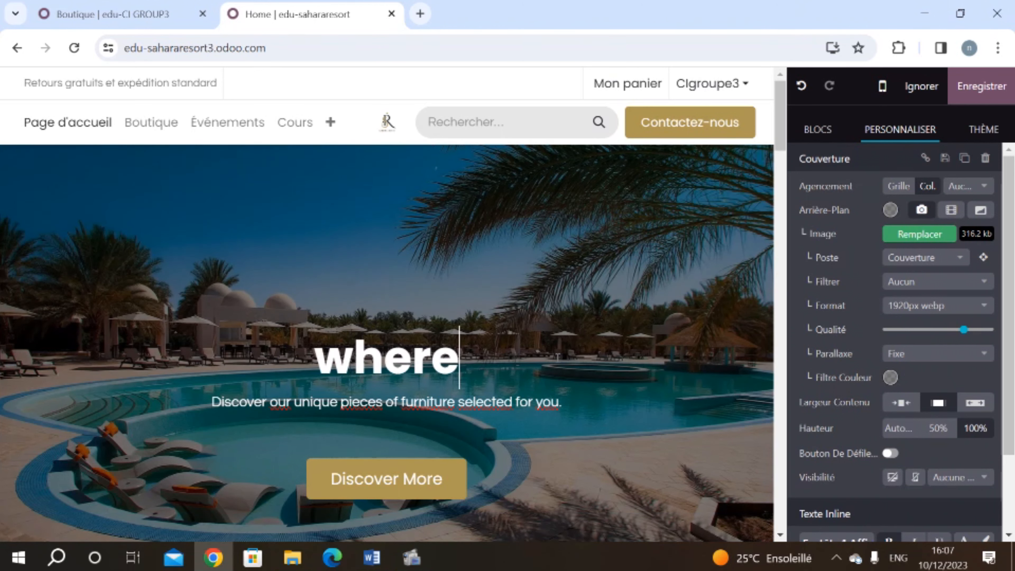
pyautogui.write(' every d')
pyautogui.press('BackSpace')
pyautogui.write('stay')
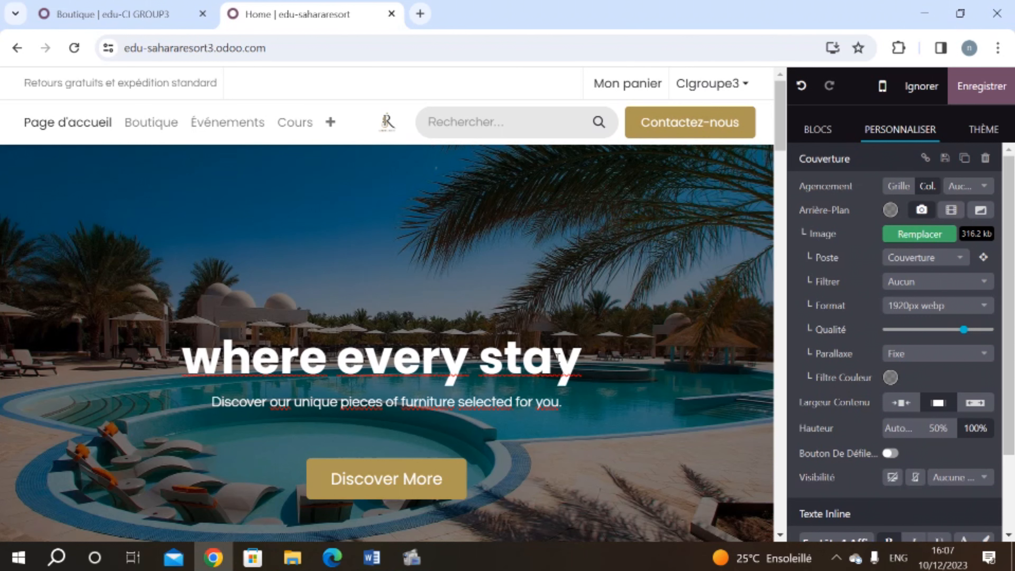
pyautogui.write(' becomes')
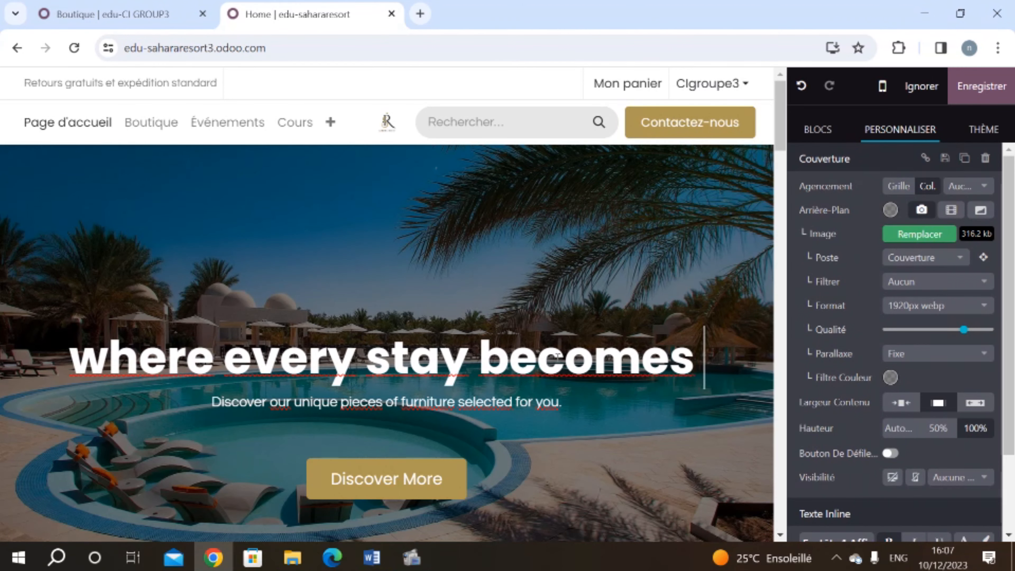
pyautogui.write(' a tale')
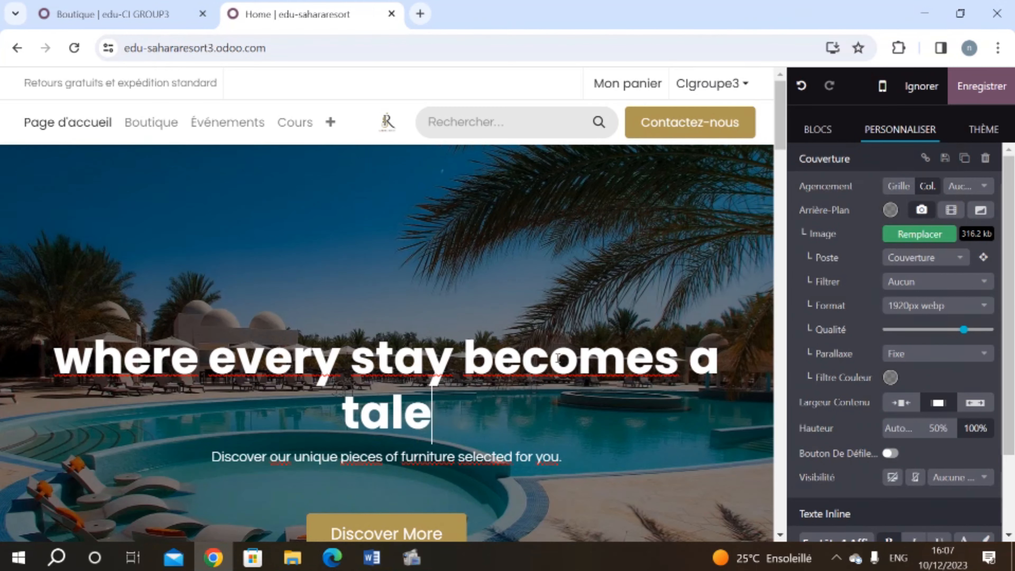
# Step: Set the new heading's font size to 36
pyautogui.tripleClick(398, 377)
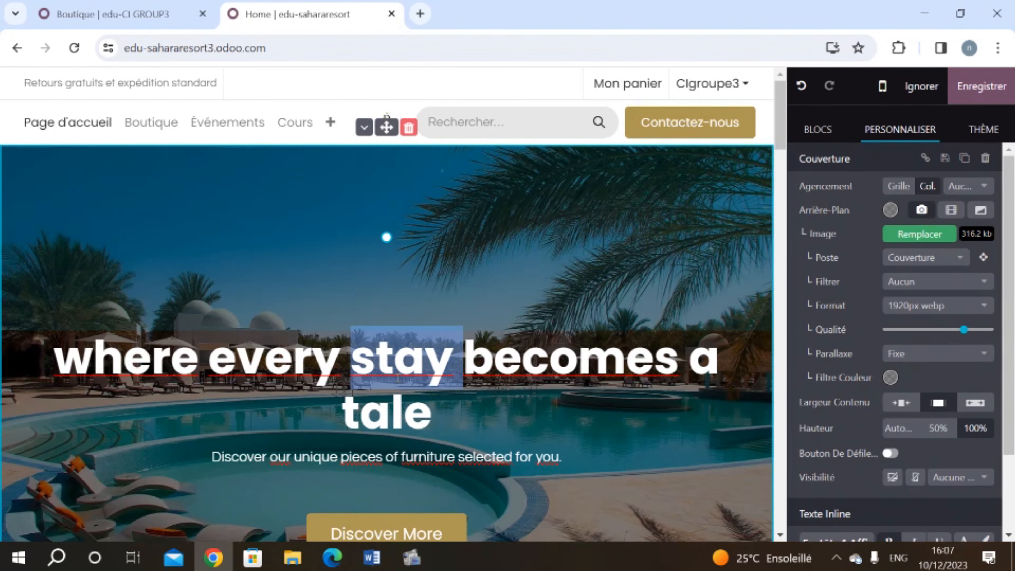
pyautogui.scroll(-3, 895, 423)
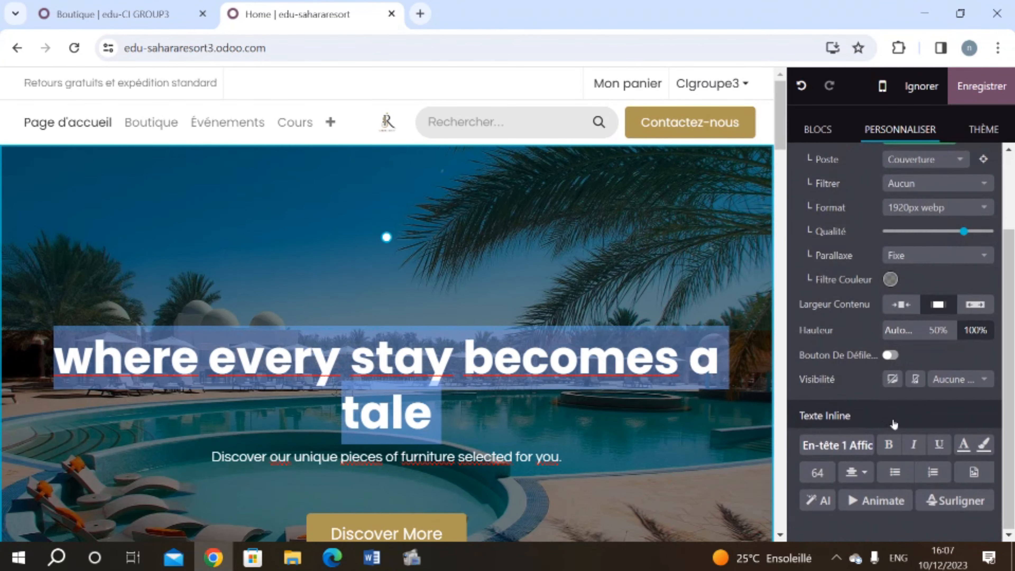
pyautogui.click(817, 473)
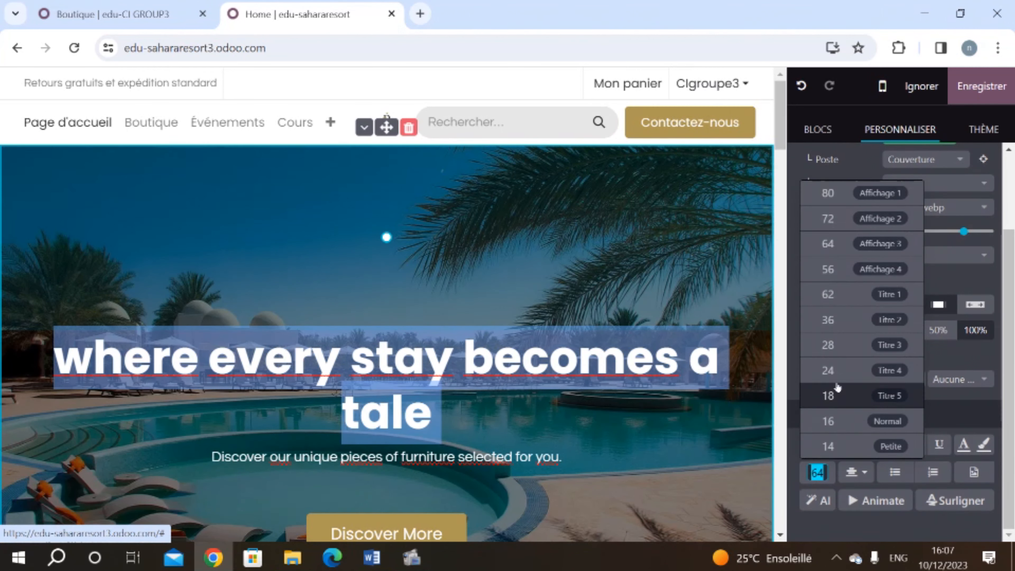
pyautogui.click(828, 320)
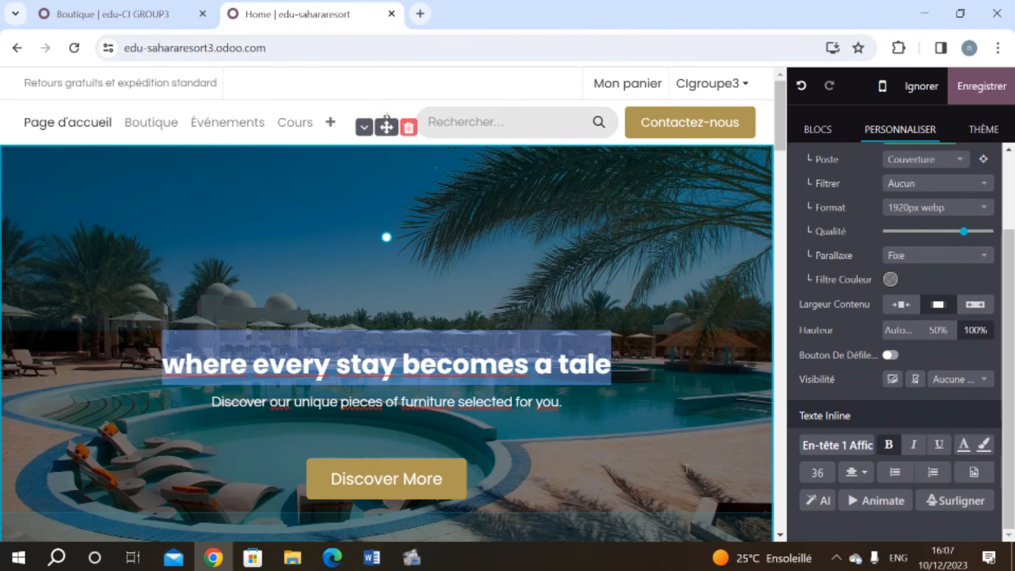
# Step: Remove the subtitle line under the heading and save the homepage
pyautogui.tripleClick(352, 411)
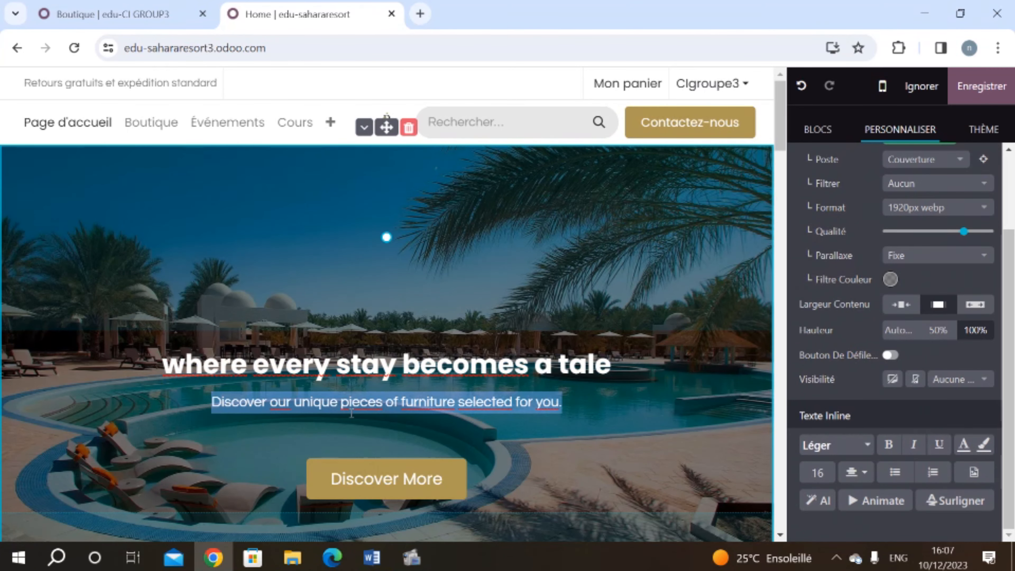
pyautogui.press('BackSpace')
pyautogui.scroll(-1, 351, 413)
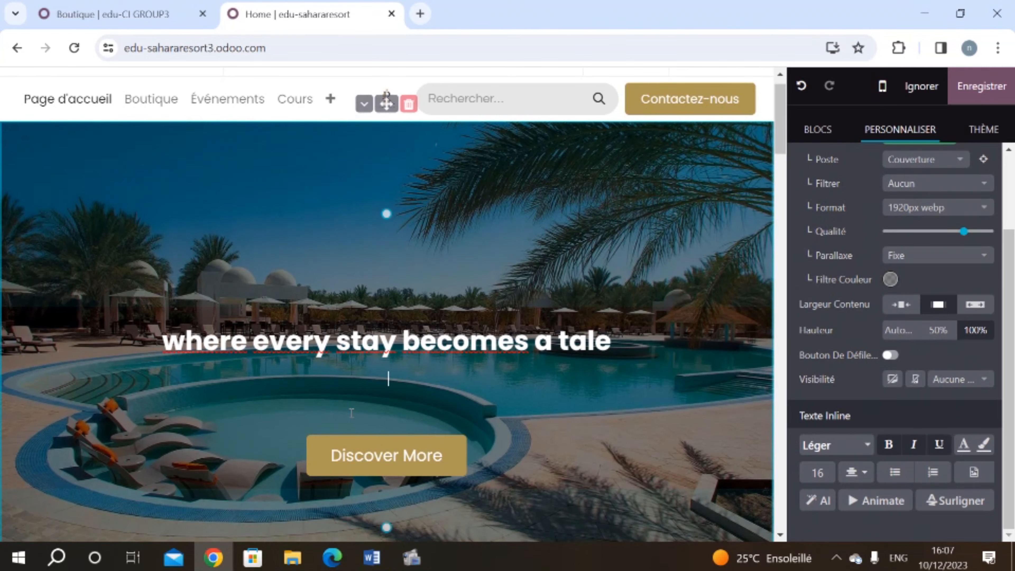
pyautogui.press('Delete')
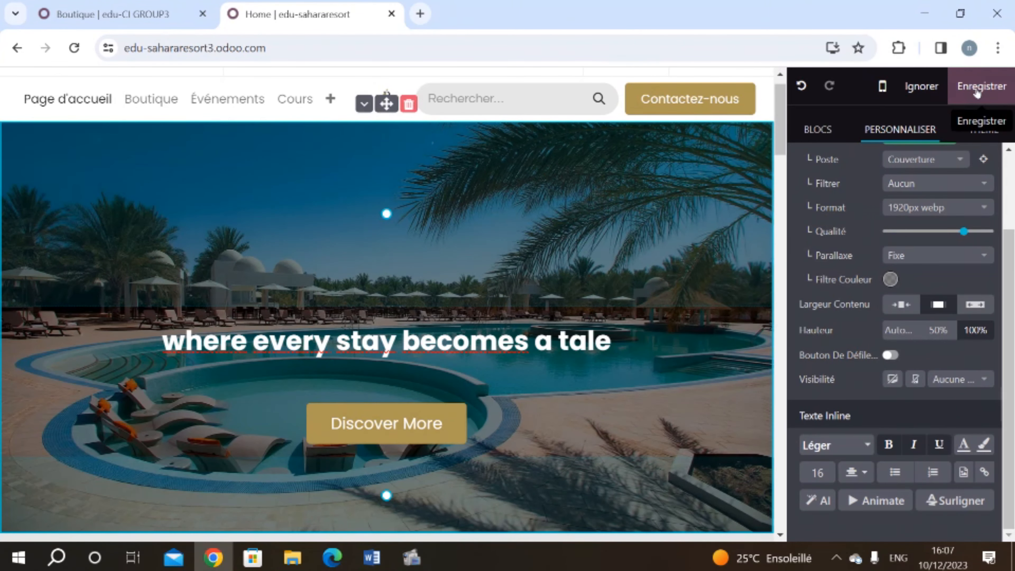
pyautogui.click(977, 91)
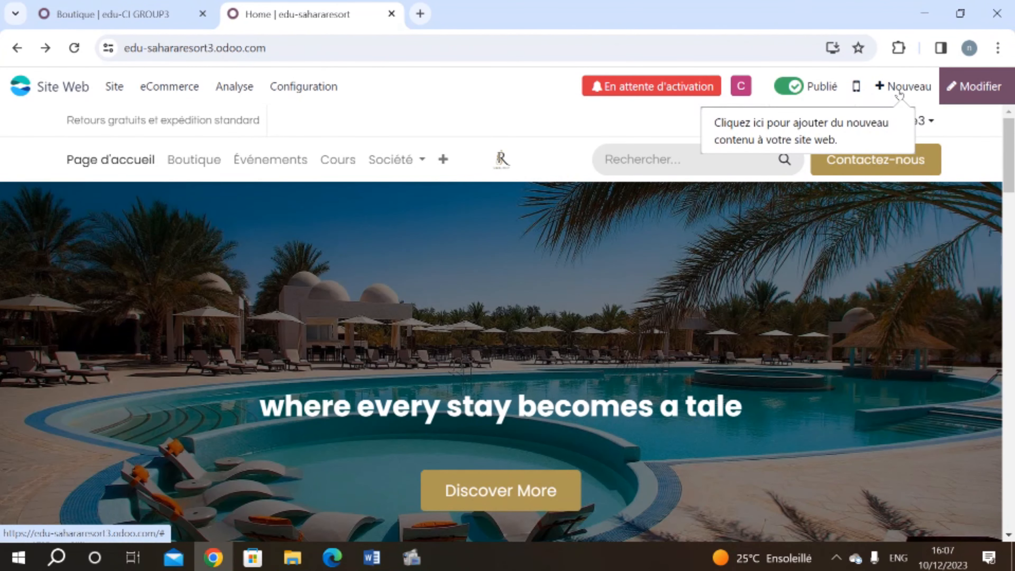
# Step: Create a new 'senior suite' product with a sales price of 3,600 DH and save it
pyautogui.click(898, 92)
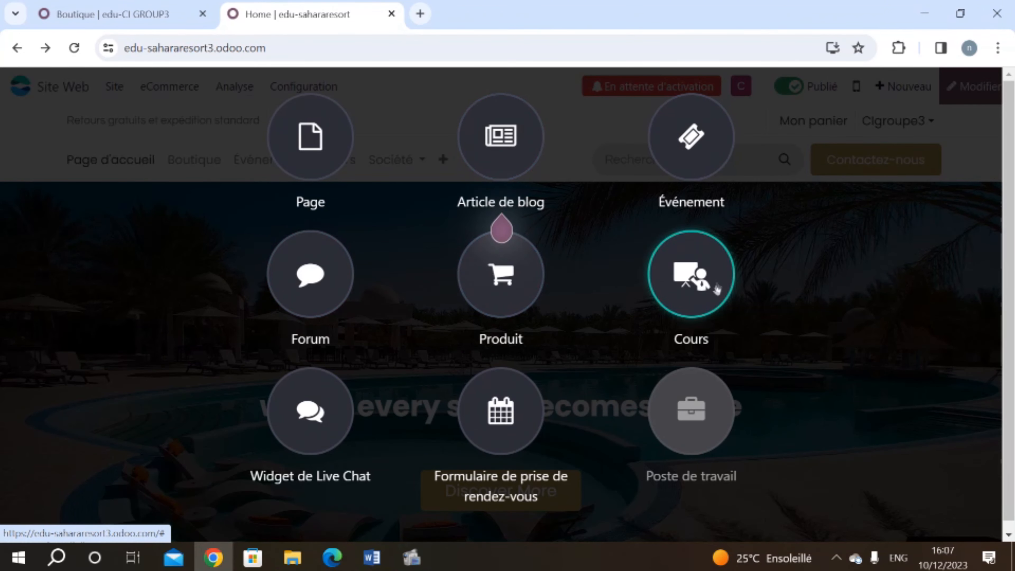
pyautogui.click(524, 285)
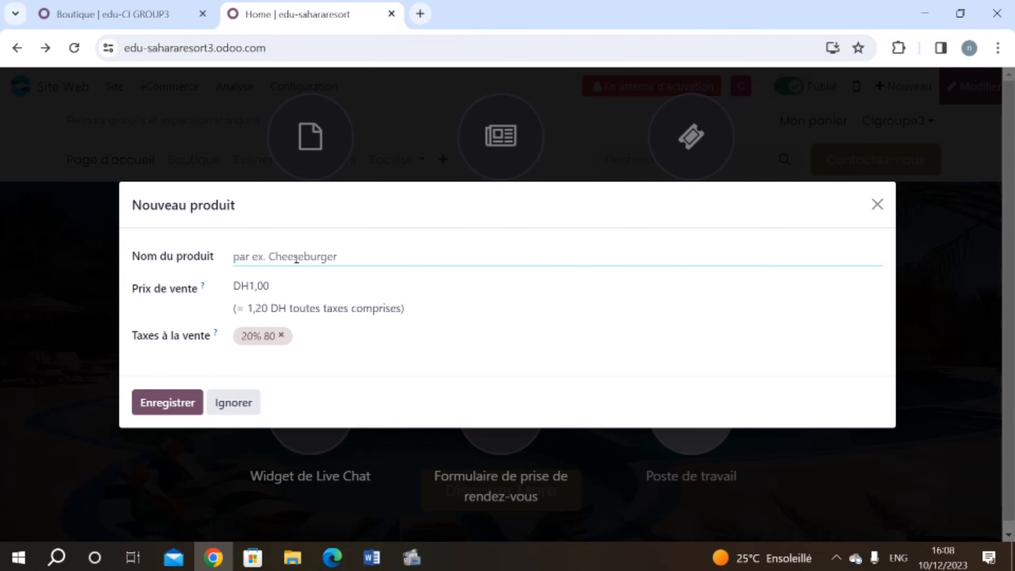
pyautogui.write('senior suite')
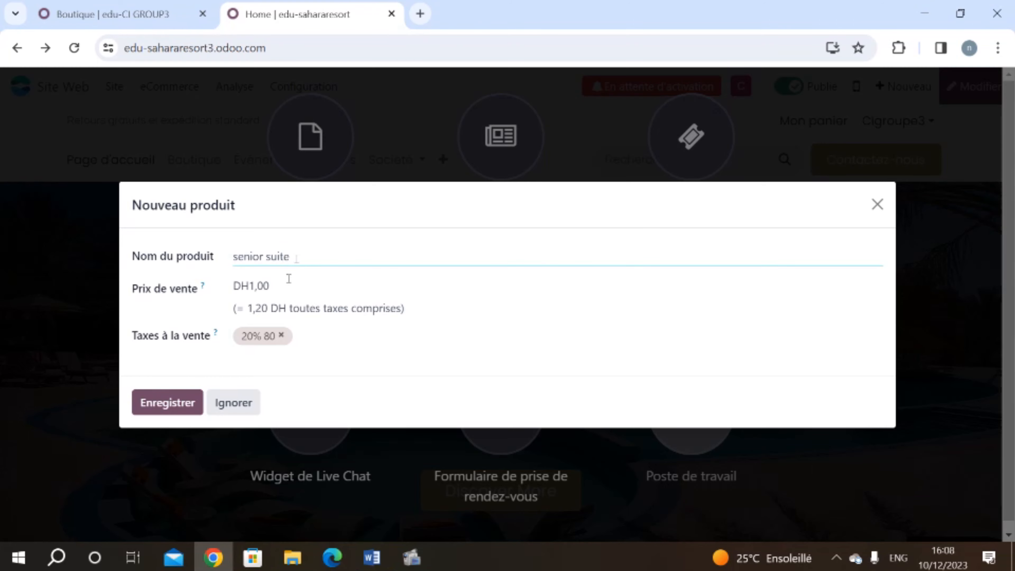
pyautogui.click(259, 284)
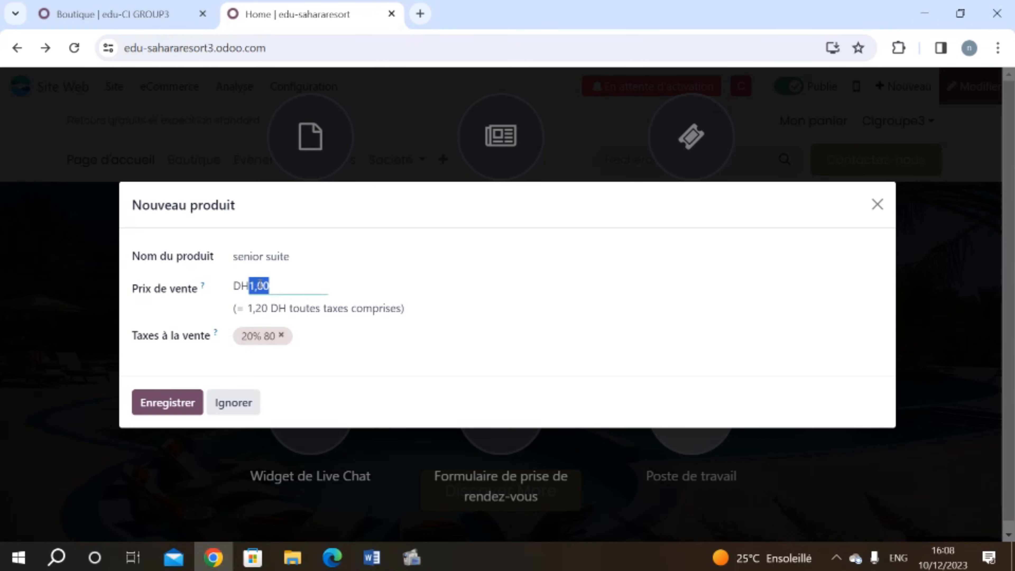
pyautogui.write('36')
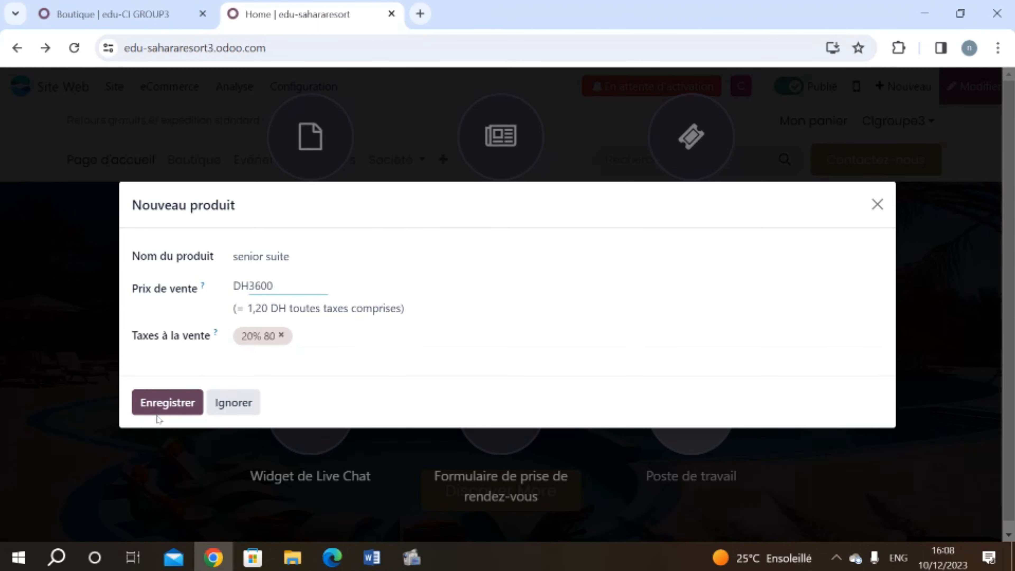
pyautogui.click(155, 398)
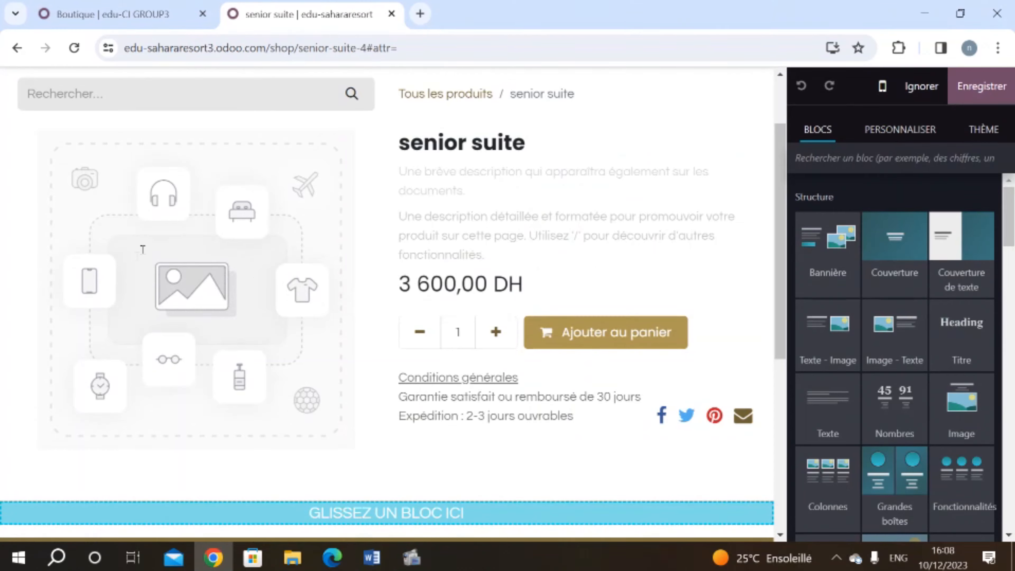
# Step: Replace the placeholder product image with the SeniorSuite bathroom photo from the desktop
pyautogui.click(241, 277)
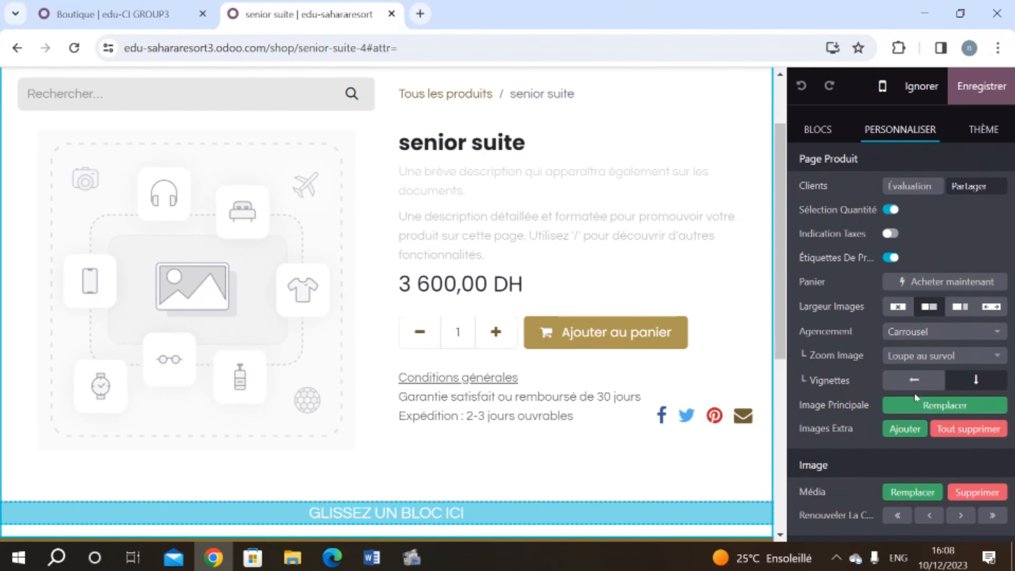
pyautogui.click(919, 411)
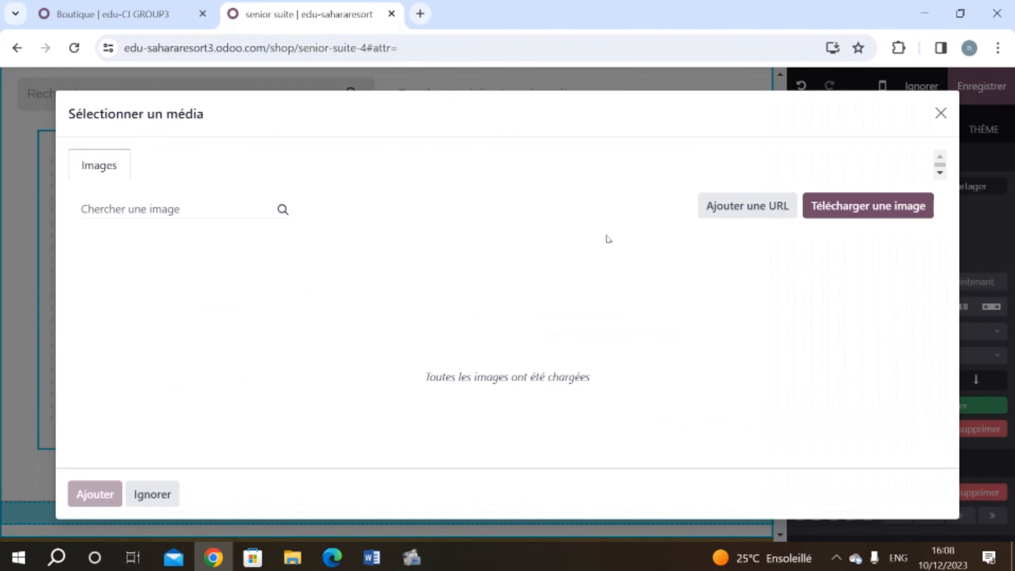
pyautogui.click(909, 201)
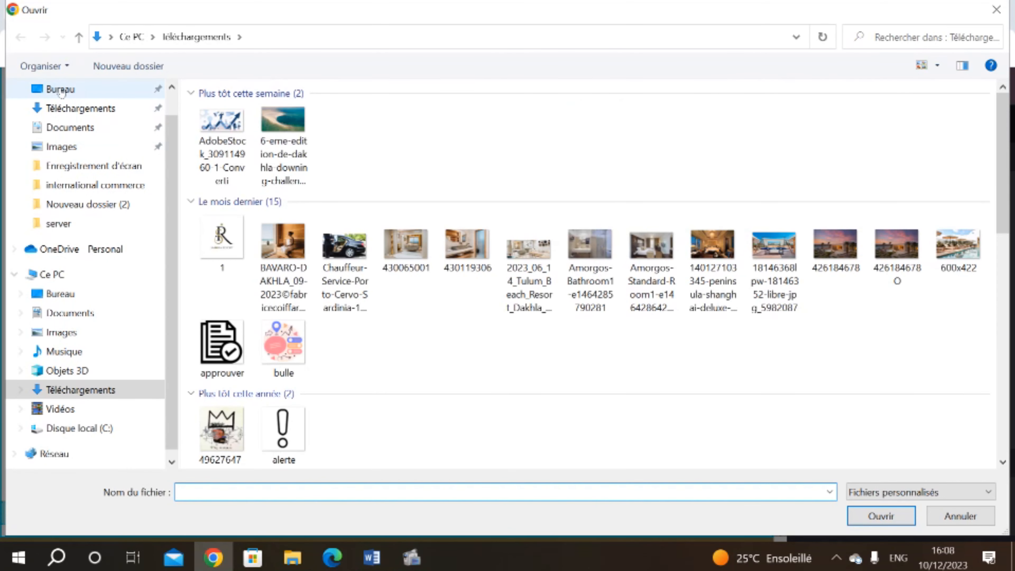
pyautogui.click(56, 89)
pyautogui.doubleClick(867, 136)
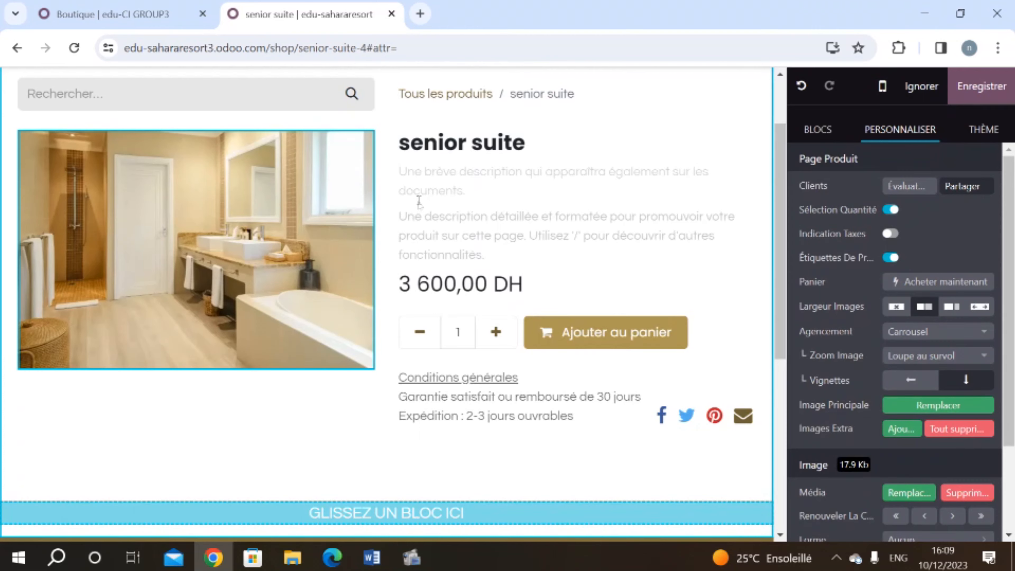
# Step: Edit the short description and empty description lines, then save the product page
pyautogui.click(419, 200)
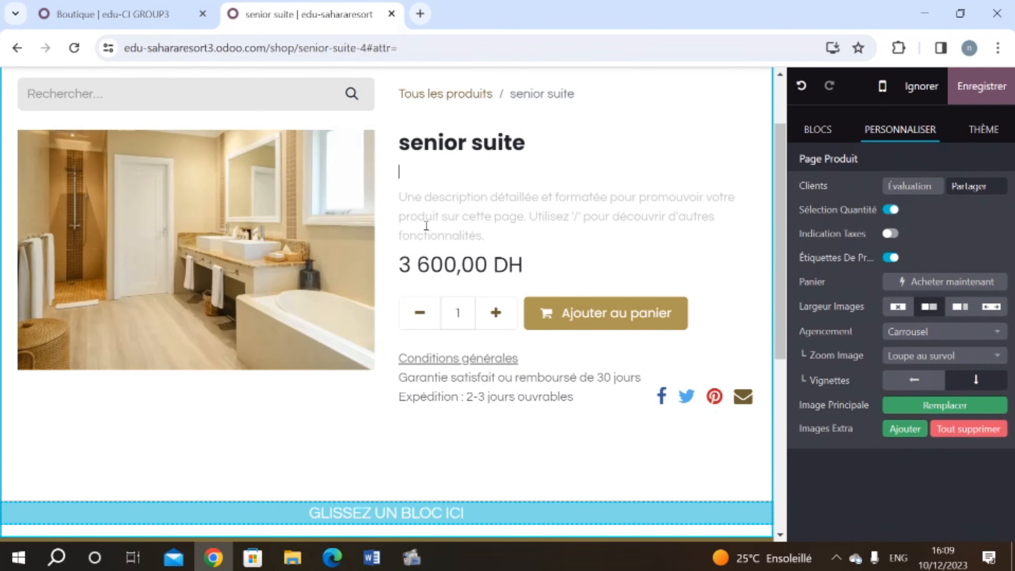
pyautogui.click(441, 178)
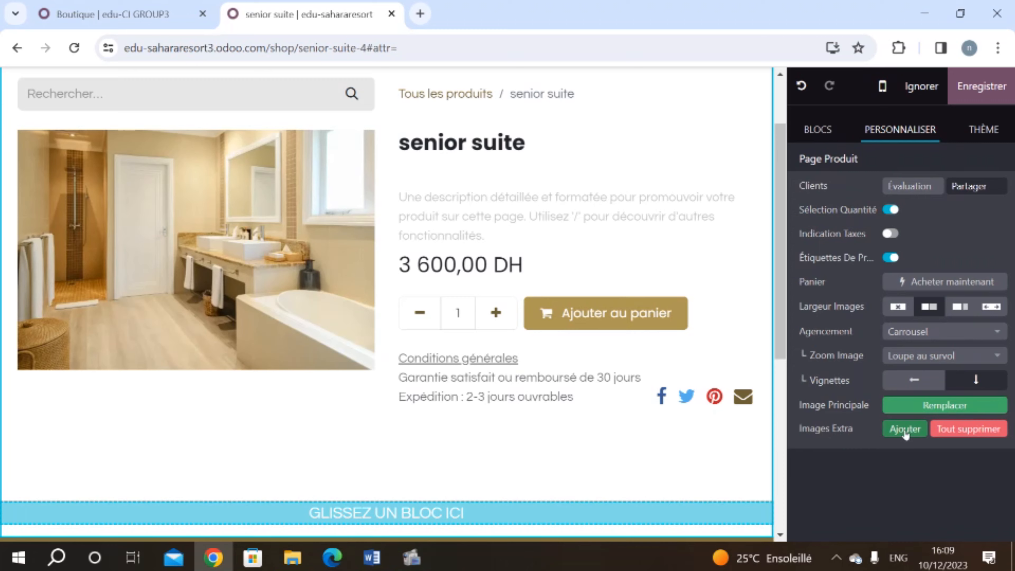
pyautogui.click(992, 97)
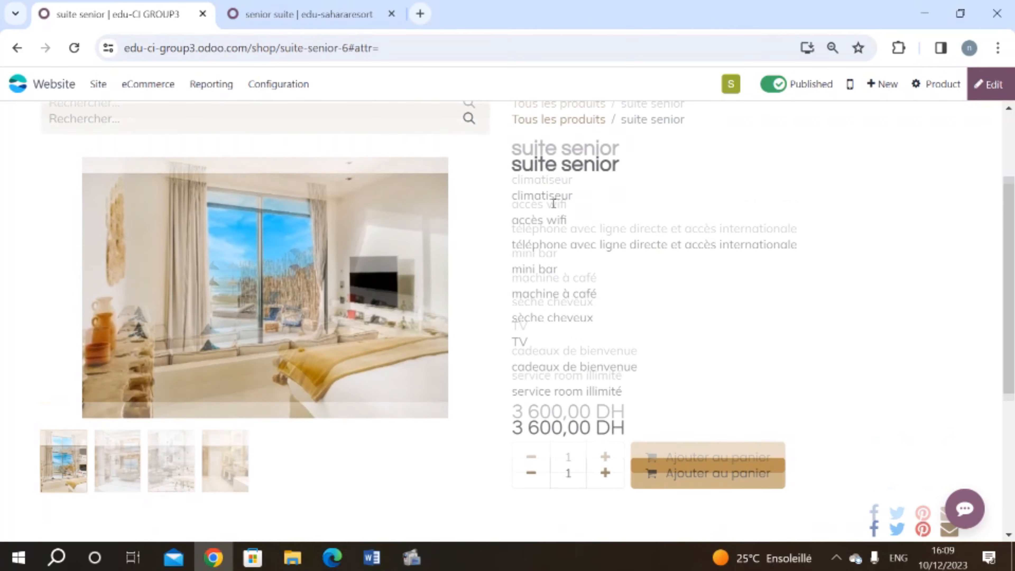
# Step: Browse the second, third and fourth suite photos on the product page
pyautogui.click(117, 473)
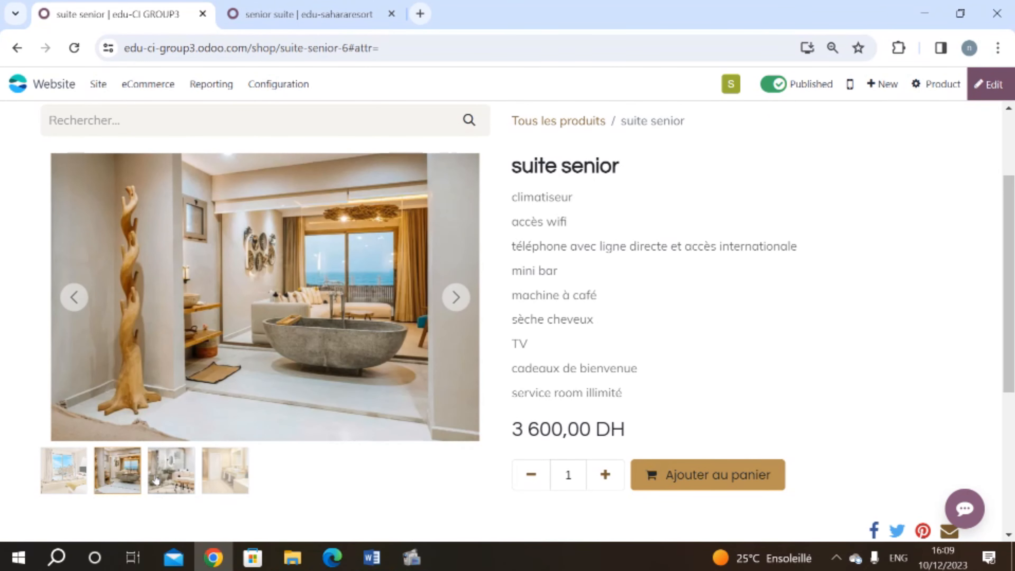
pyautogui.click(156, 481)
pyautogui.click(224, 490)
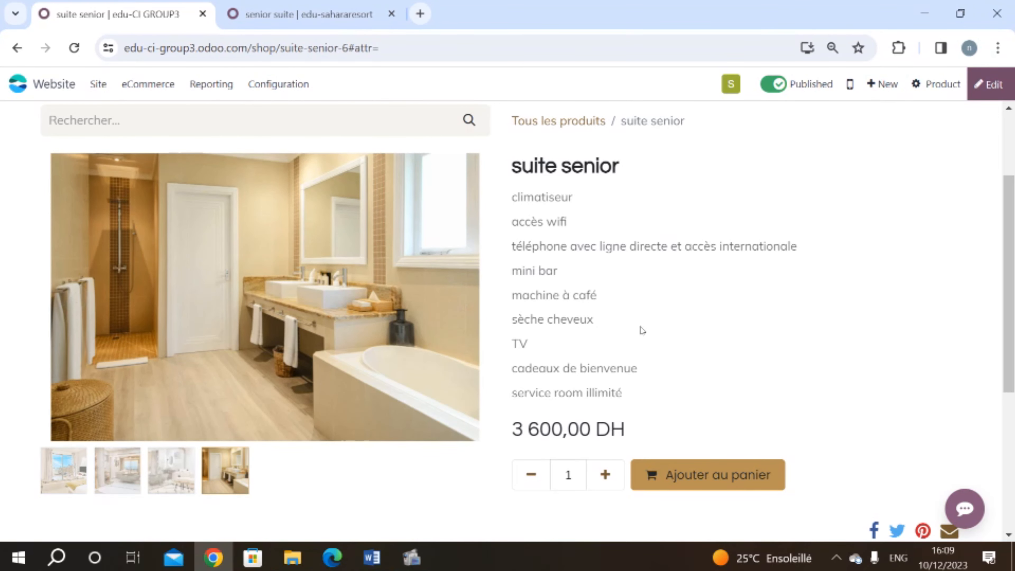
# Step: On the edu-sahararesort site, start creating a new event
pyautogui.click(299, 14)
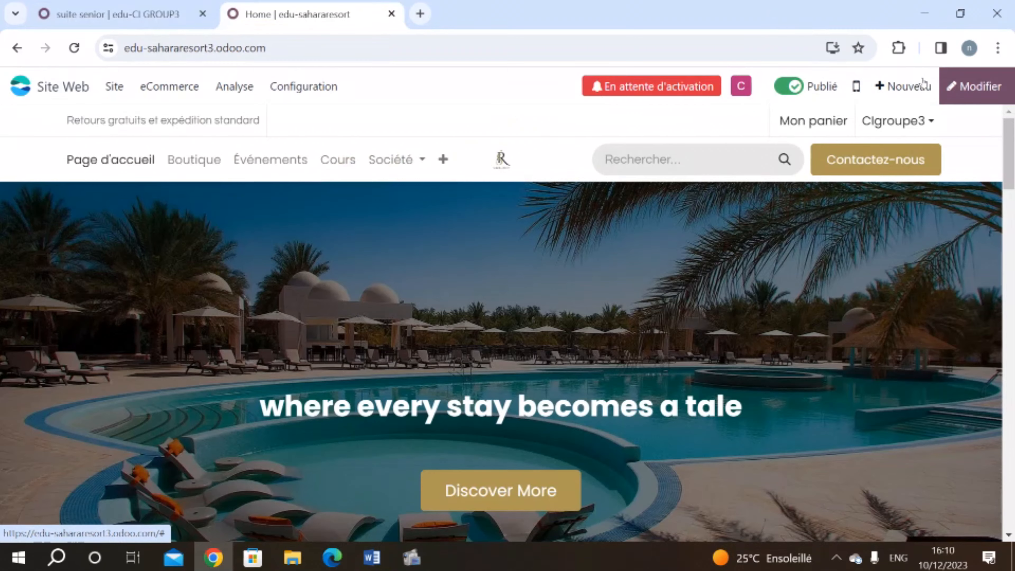
pyautogui.click(919, 86)
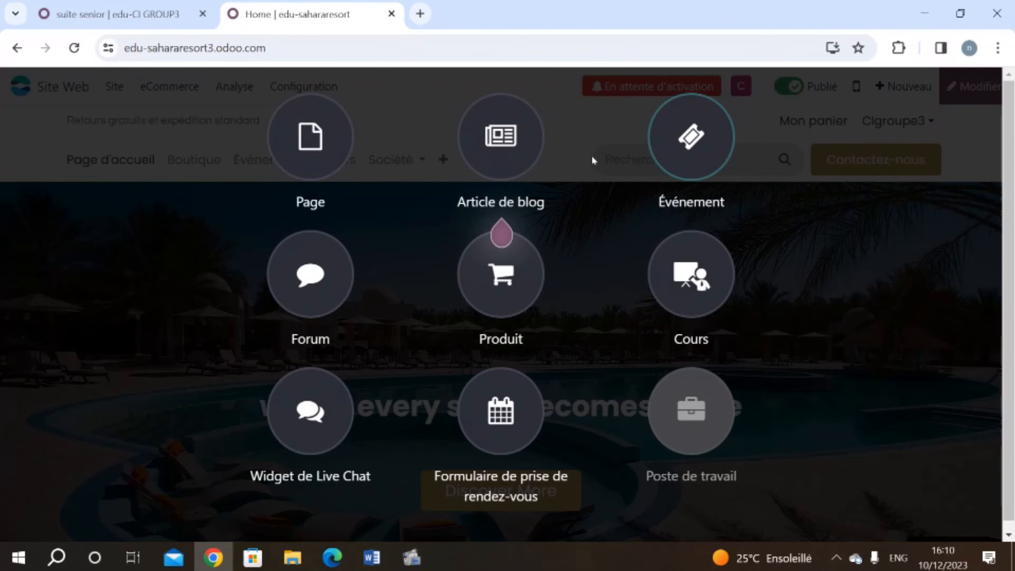
pyautogui.click(665, 150)
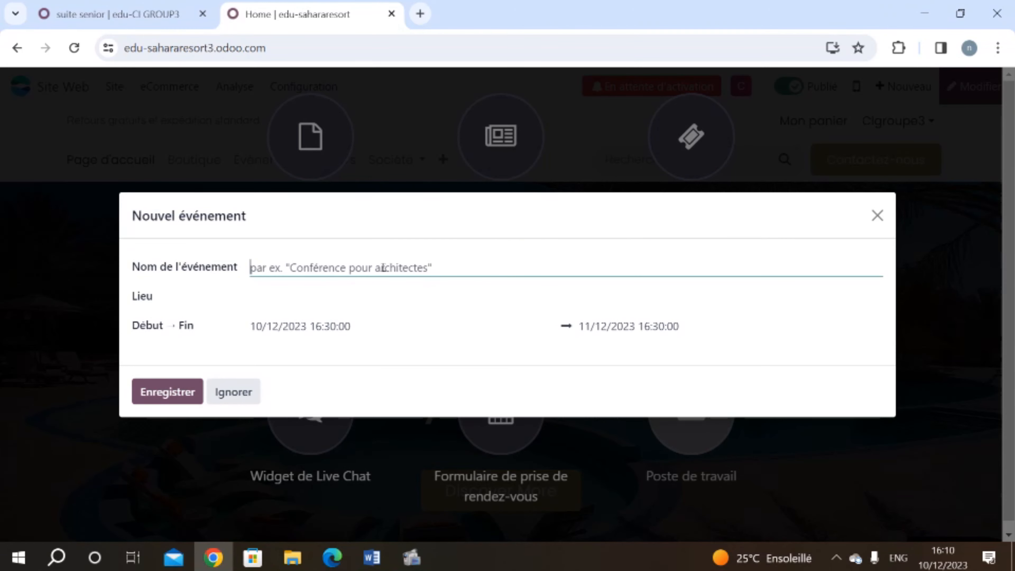
# Step: Name the new event 'NEW YEAR PARTY' and save it
pyautogui.write('N')
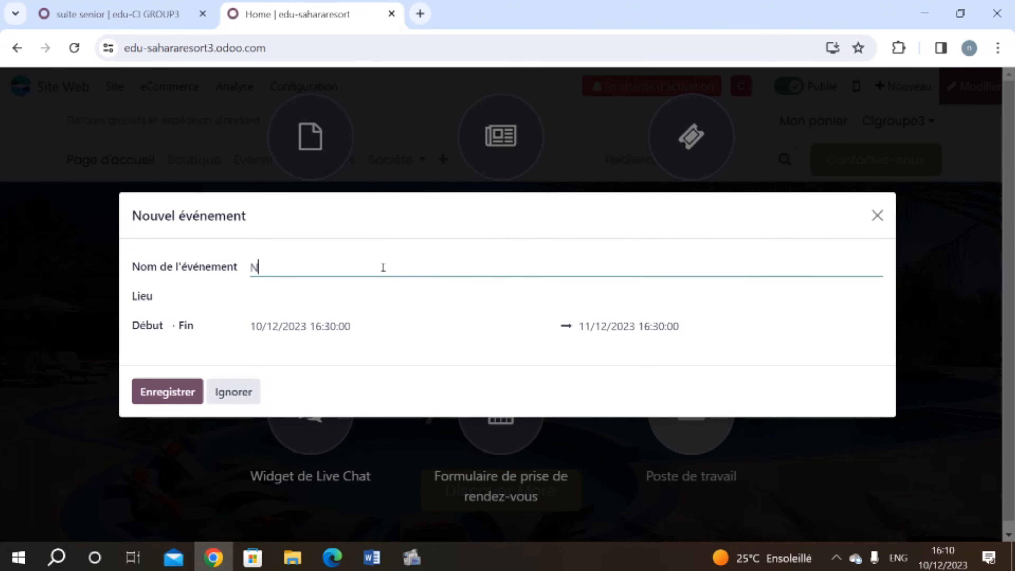
pyautogui.write('EW YEAR PARTY')
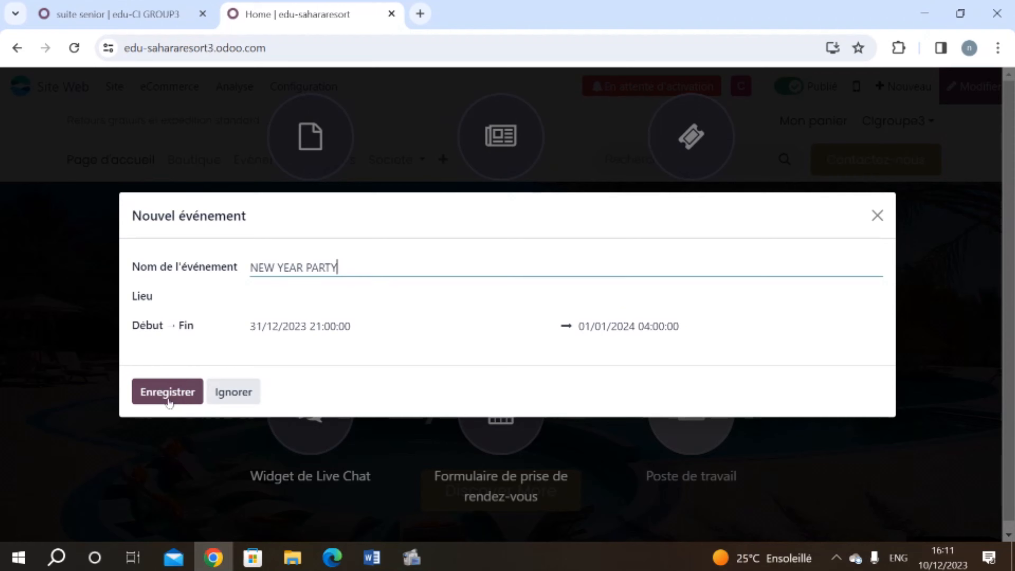
pyautogui.click(168, 397)
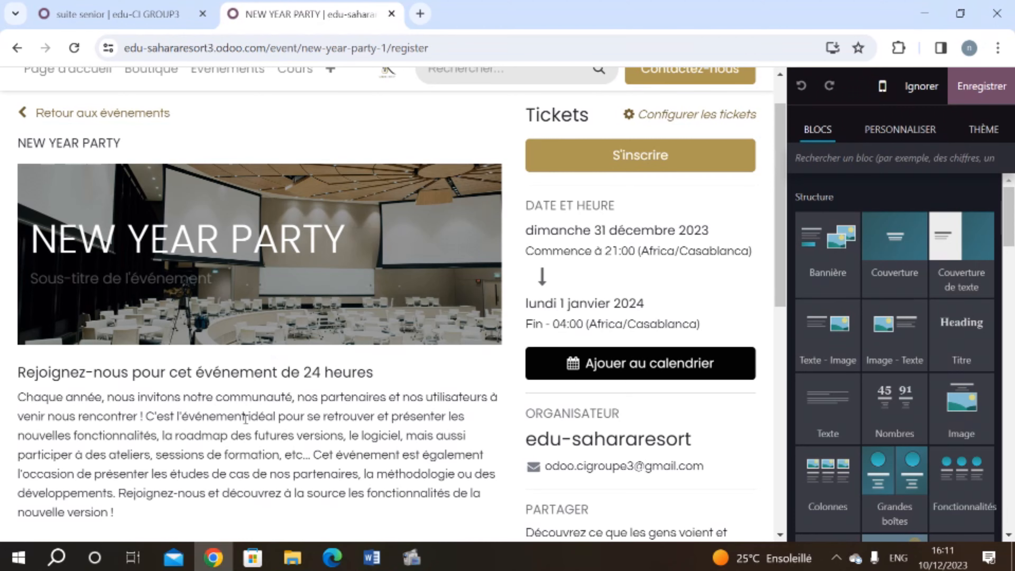
# Step: Upload the new year's party picture as the event page's cover banner background
pyautogui.scroll(-3, 245, 417)
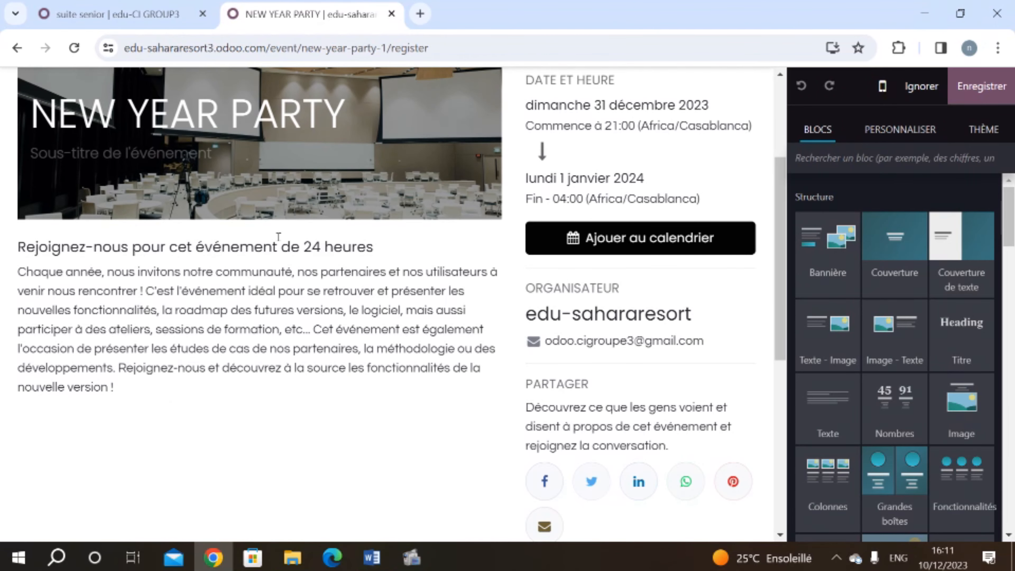
pyautogui.click(225, 224)
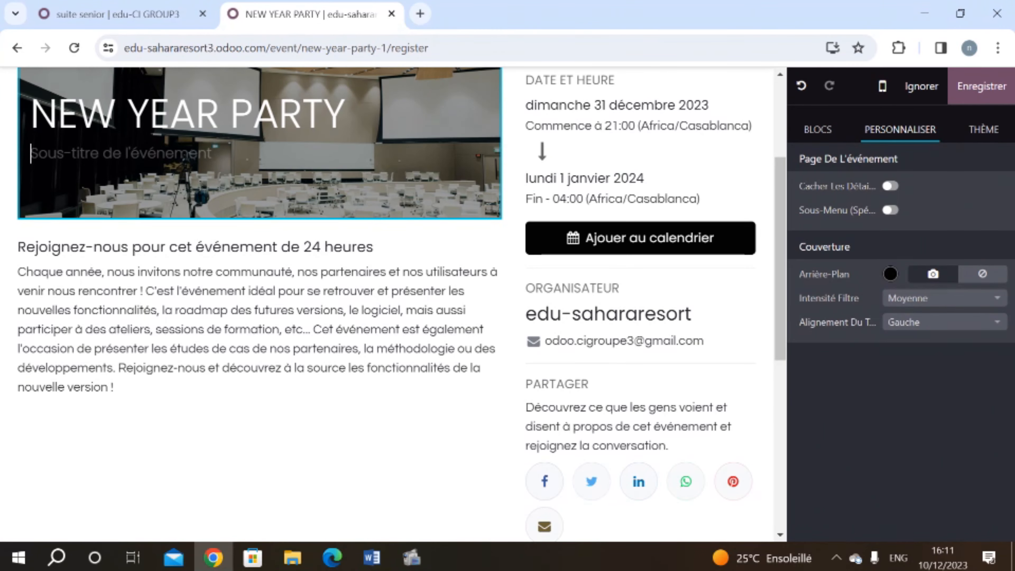
pyautogui.scroll(2, 680, 339)
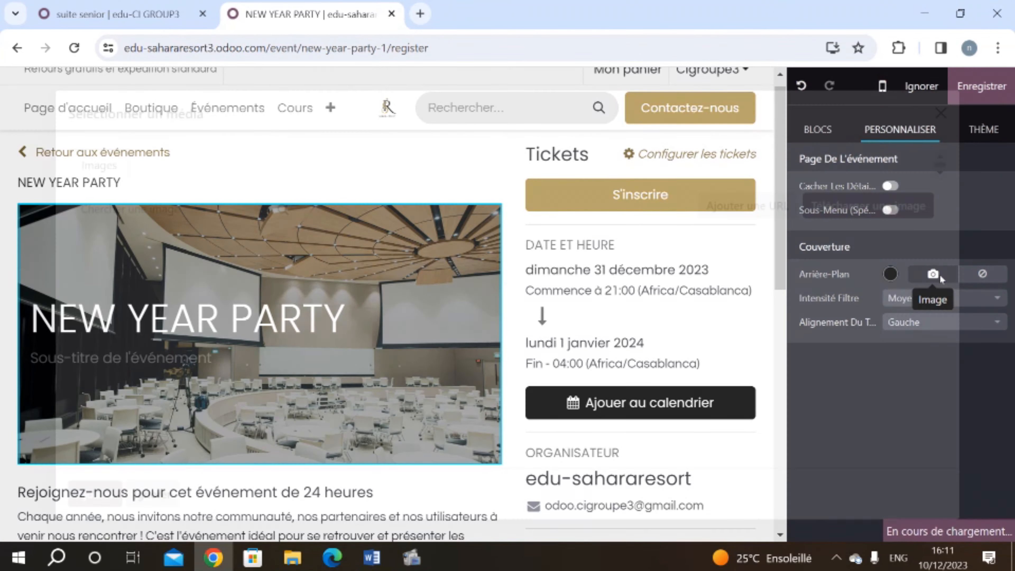
pyautogui.click(933, 275)
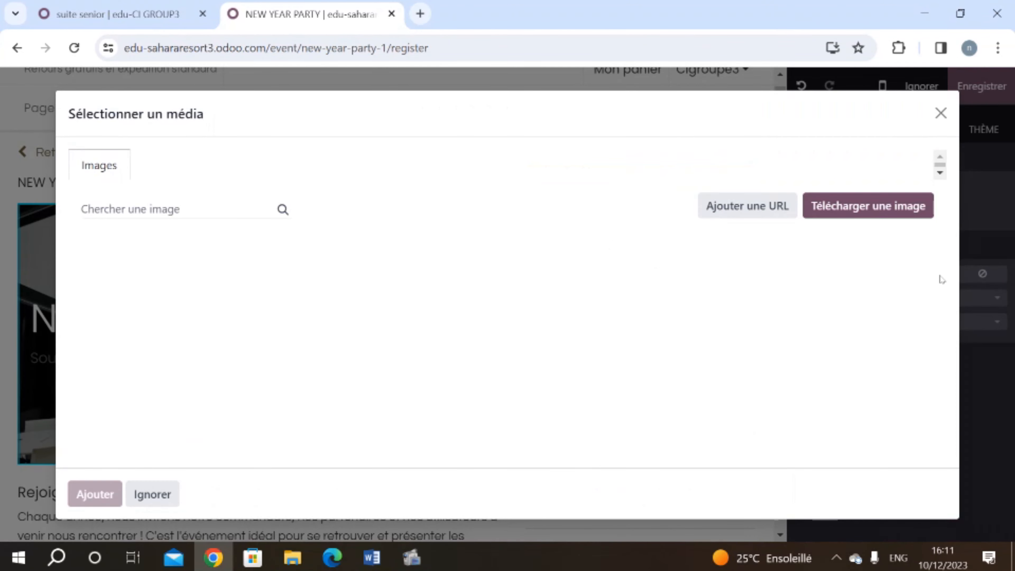
pyautogui.click(851, 204)
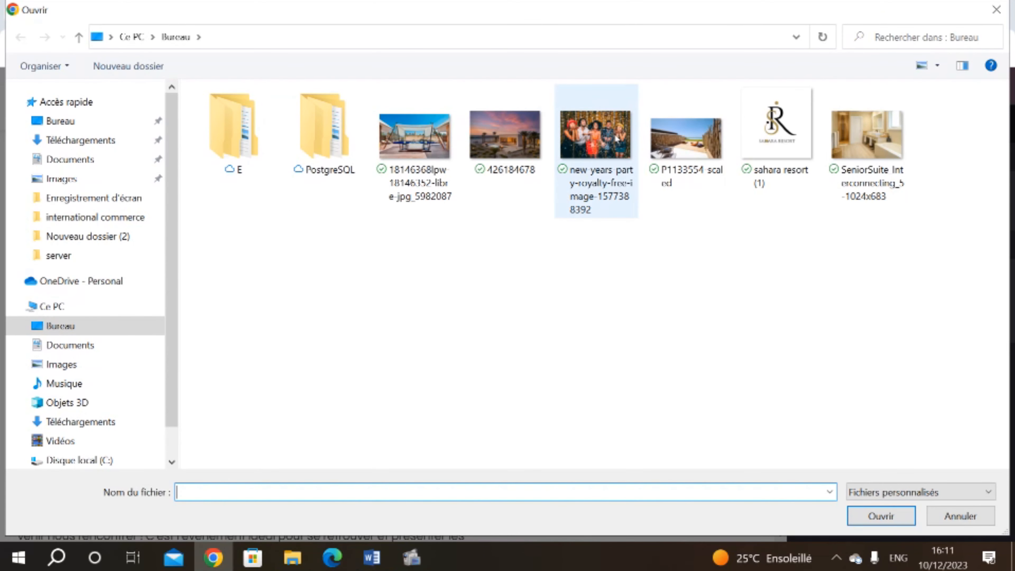
pyautogui.doubleClick(617, 138)
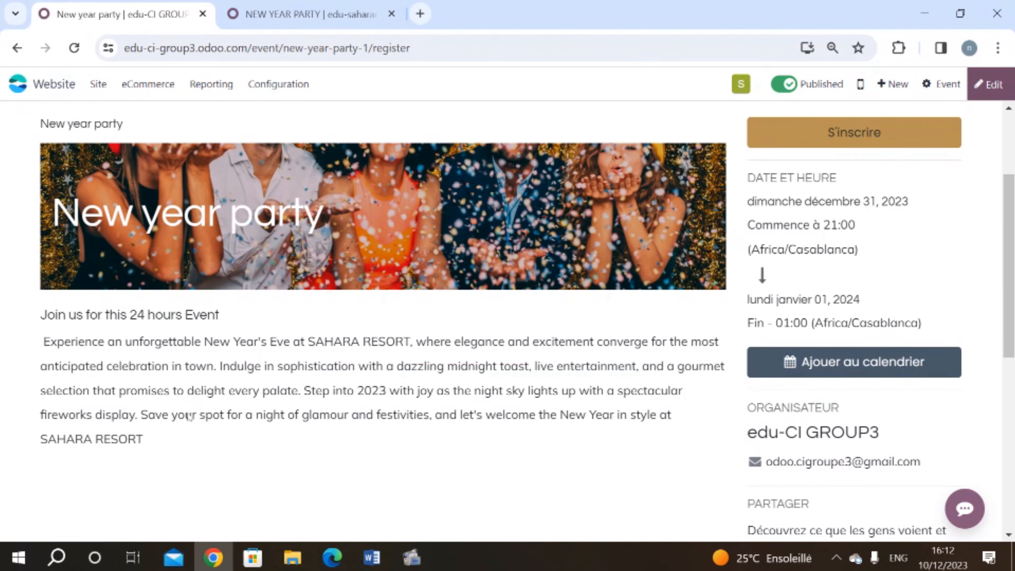
# Step: Scroll up the event page and go back to the edu-sahararesort home page
pyautogui.scroll(2, 204, 394)
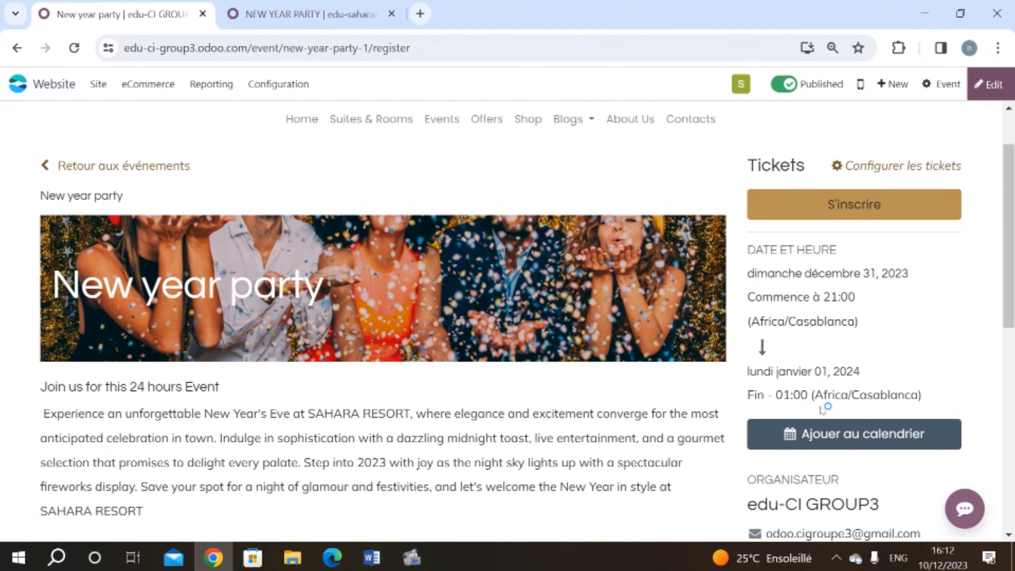
pyautogui.scroll(1, 199, 340)
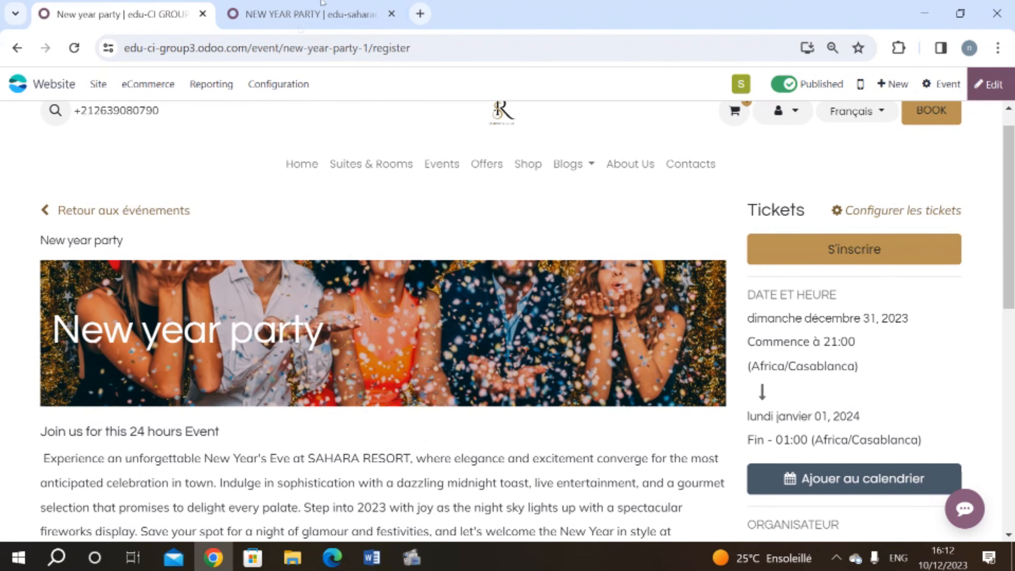
pyautogui.click(318, 8)
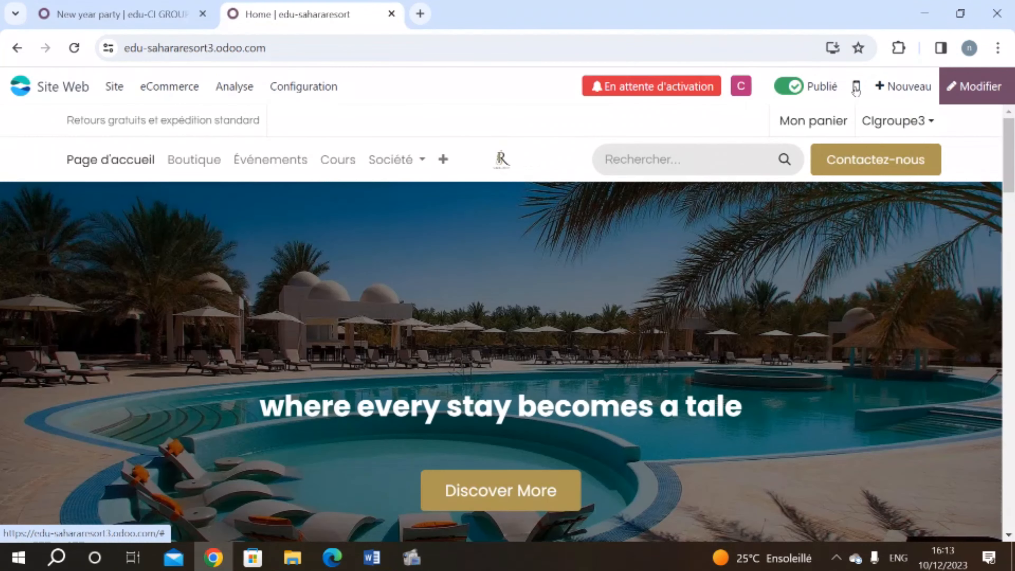
# Step: Create and save a blog post titled 'our success story', then bring up the Word Blog draft
pyautogui.click(905, 93)
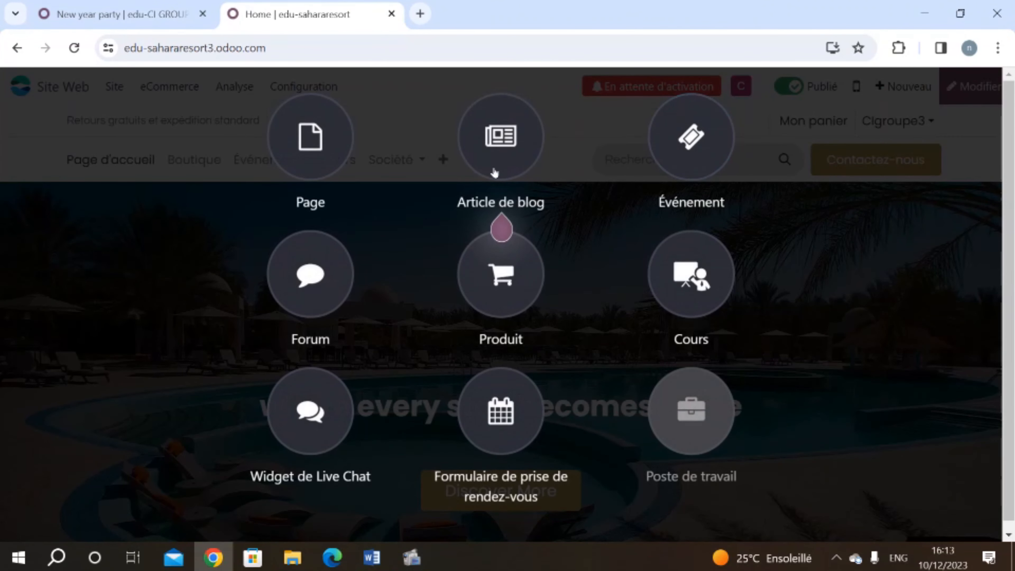
pyautogui.click(492, 167)
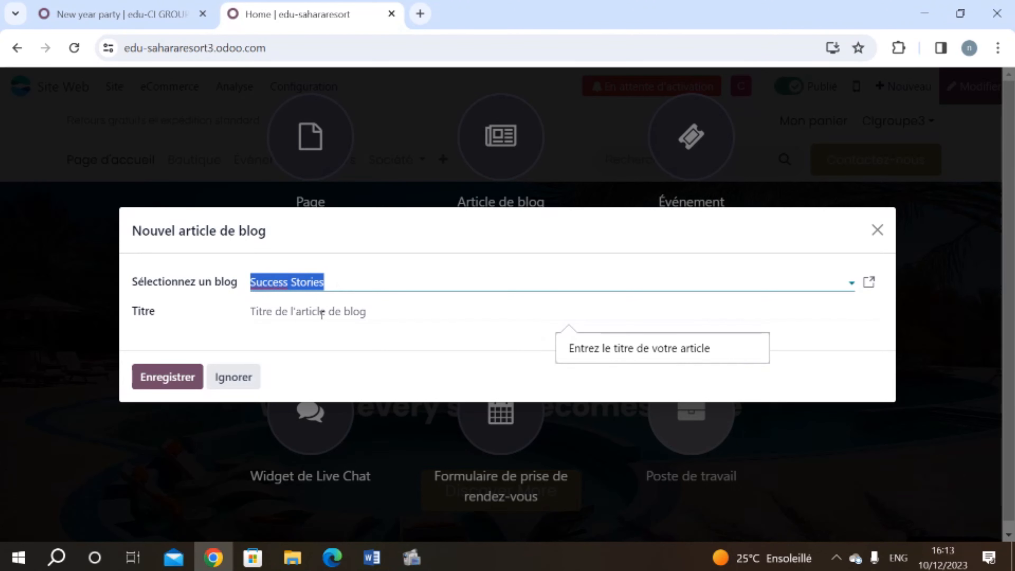
pyautogui.click(322, 312)
pyautogui.write('a')
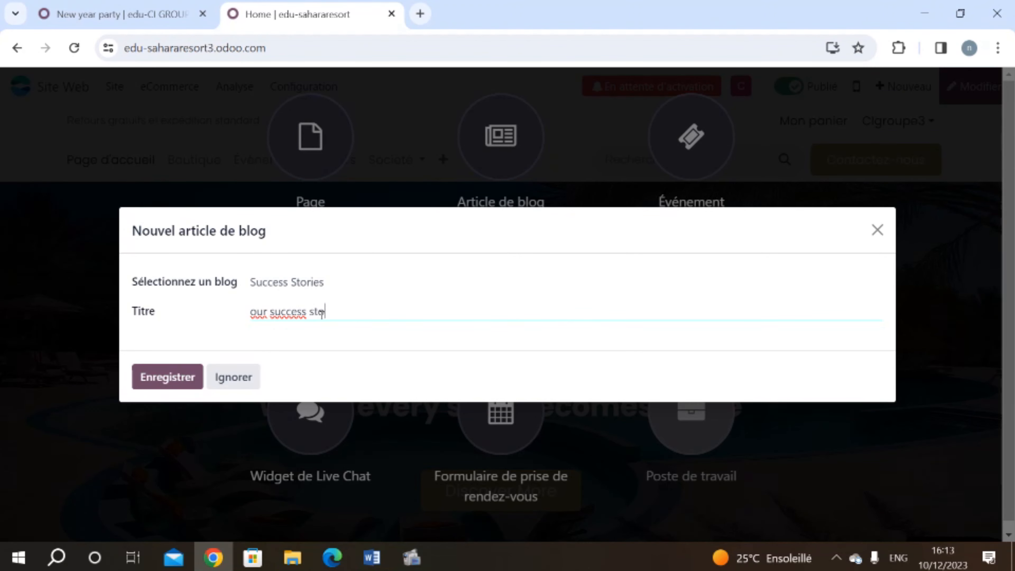
pyautogui.click(162, 376)
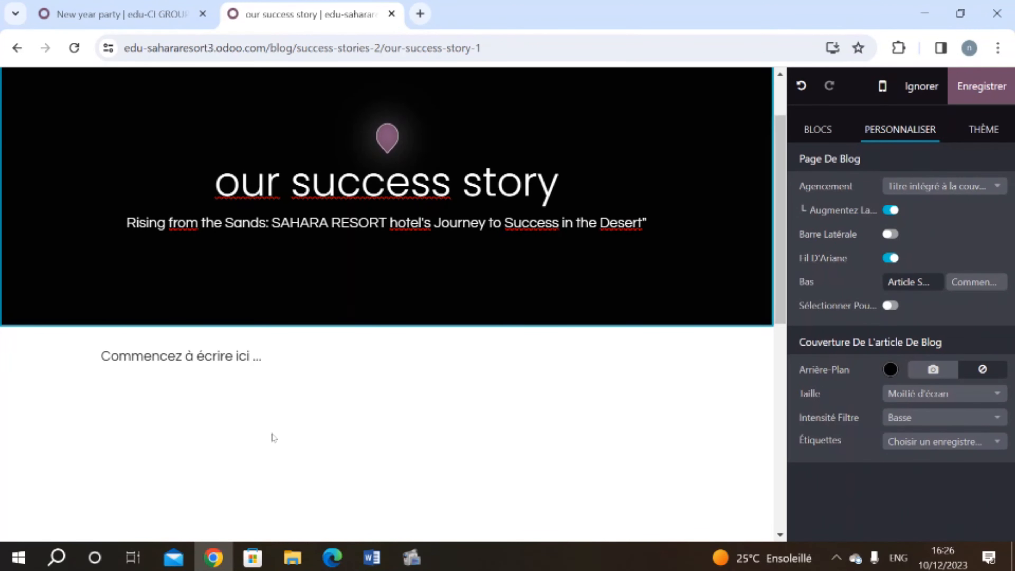
pyautogui.click(372, 557)
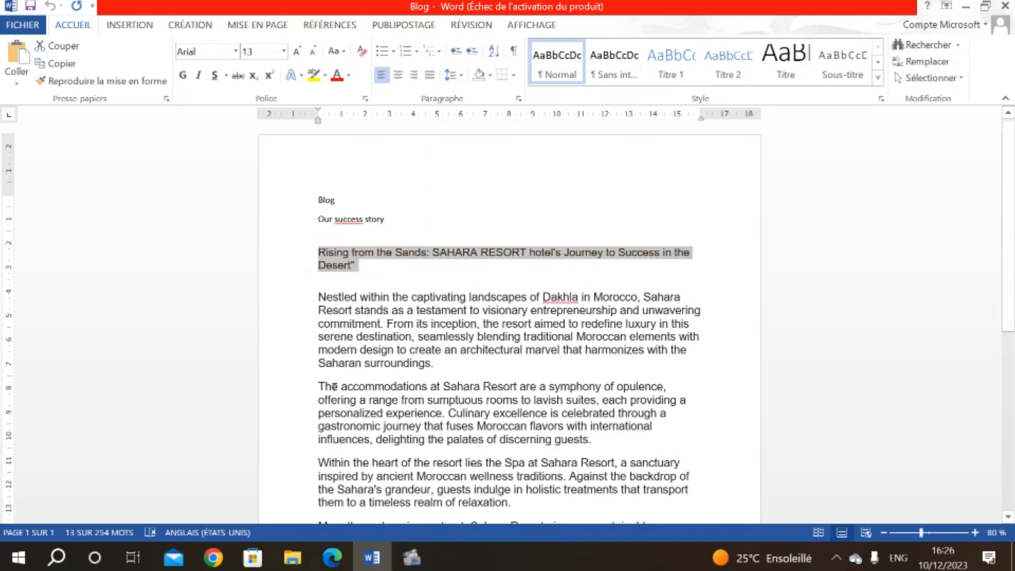
# Step: Copy the Word article's body paragraphs from 'Nestled' to the end and return to Odoo
pyautogui.scroll(-2, 335, 387)
pyautogui.scroll(-1, 335, 386)
pyautogui.moveTo(319, 162); pyautogui.dragTo(449, 333)
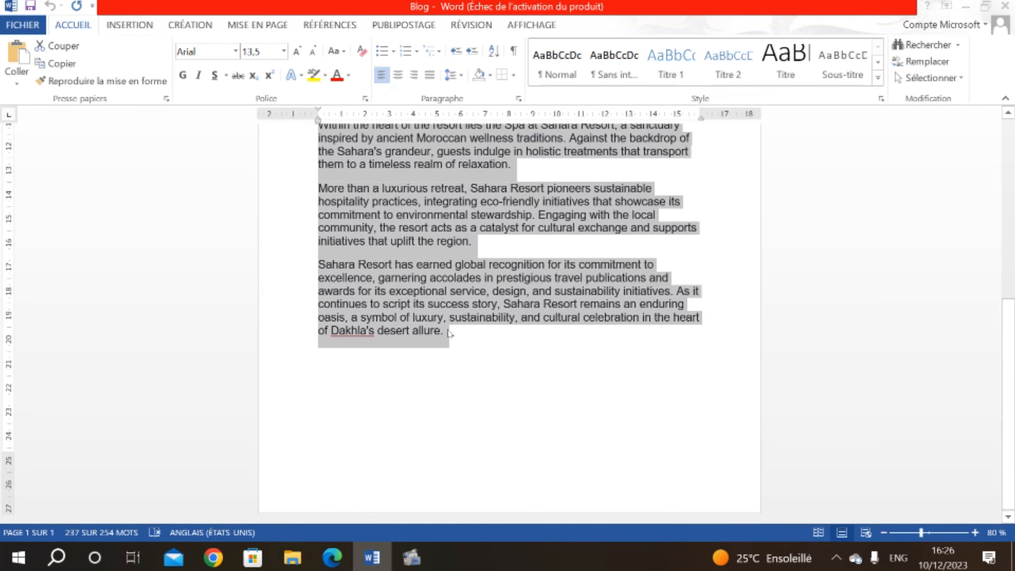
pyautogui.hotkey('alt', 'Tab')
# Step: Paste the article into the post body and delete the leftover 'Commencez' and 'à écrire ici ...' text
pyautogui.click(182, 355)
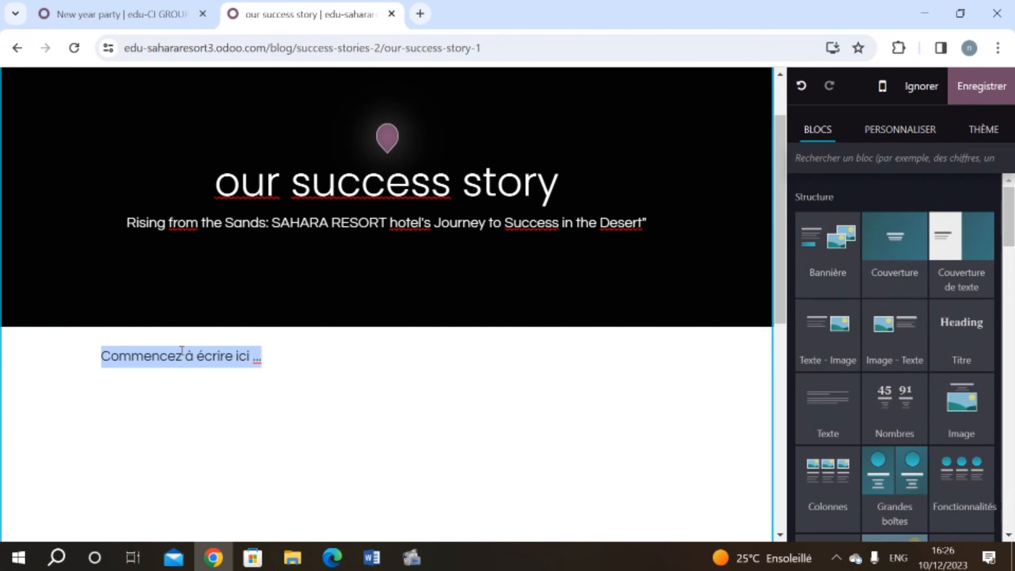
pyautogui.hotkey('ctrl', 'v')
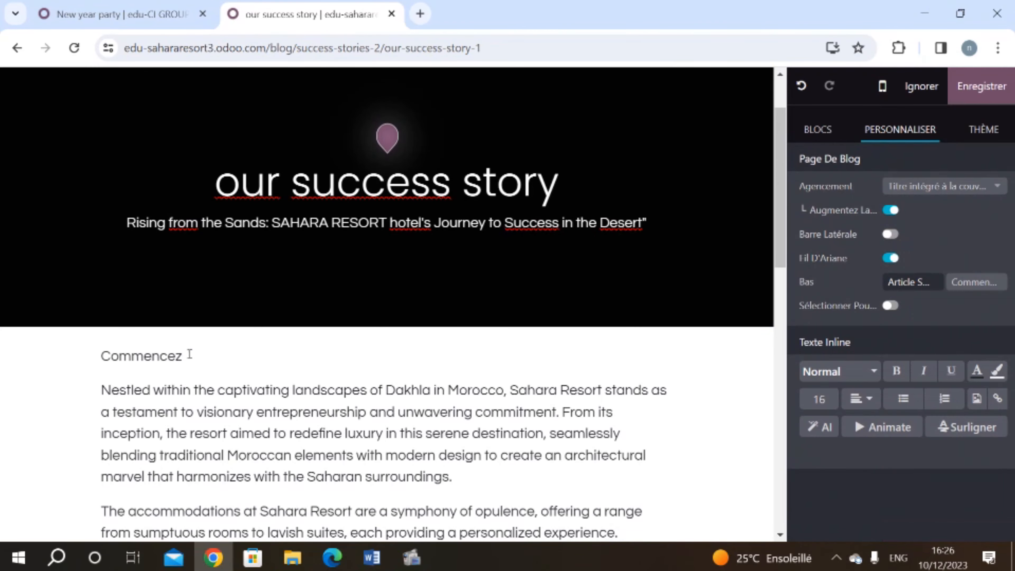
pyautogui.moveTo(204, 360); pyautogui.dragTo(100, 357)
pyautogui.press('BackSpace')
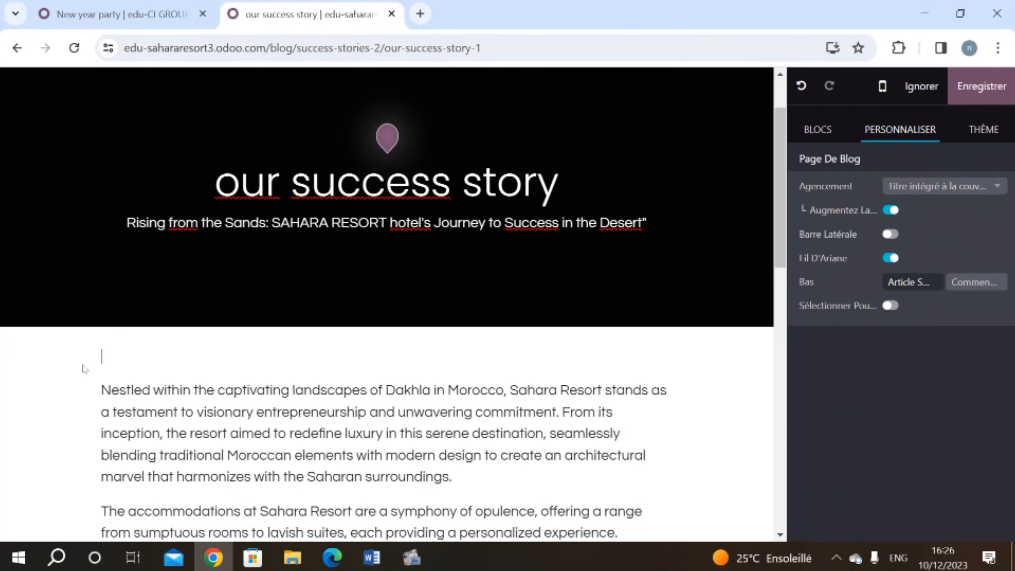
pyautogui.scroll(-15, 189, 440)
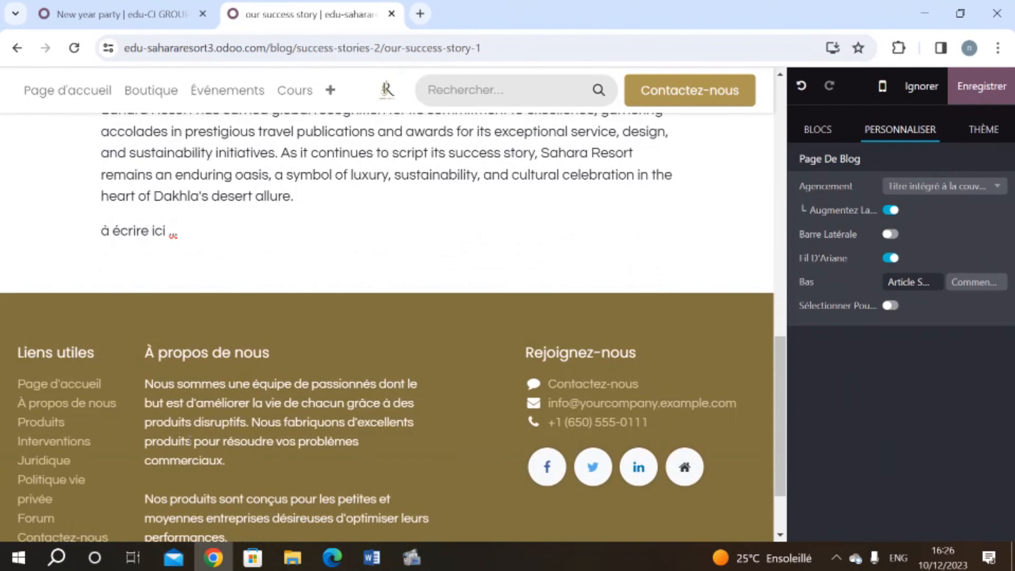
pyautogui.moveTo(190, 234); pyautogui.dragTo(71, 237)
pyautogui.press('BackSpace')
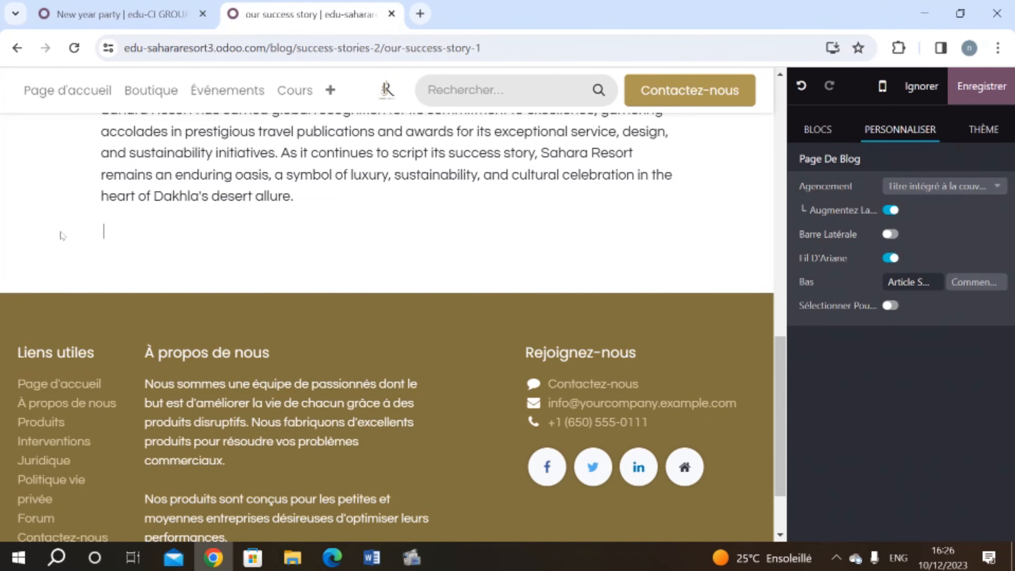
pyautogui.scroll(15, 62, 232)
pyautogui.click(155, 235)
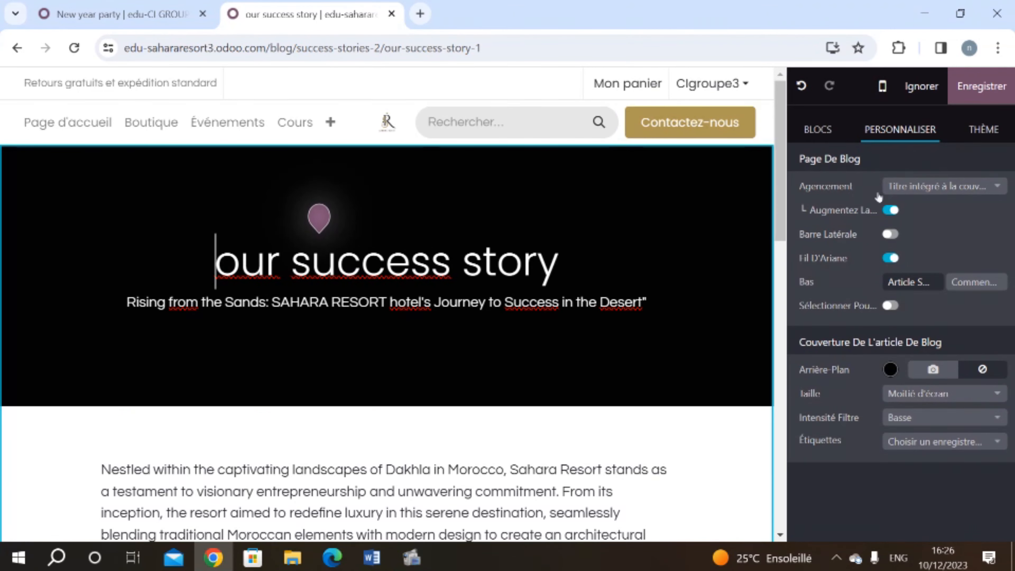
# Step: Upload P1133554-scaled.jpg as the blog cover image and save the post
pyautogui.click(918, 368)
pyautogui.click(856, 213)
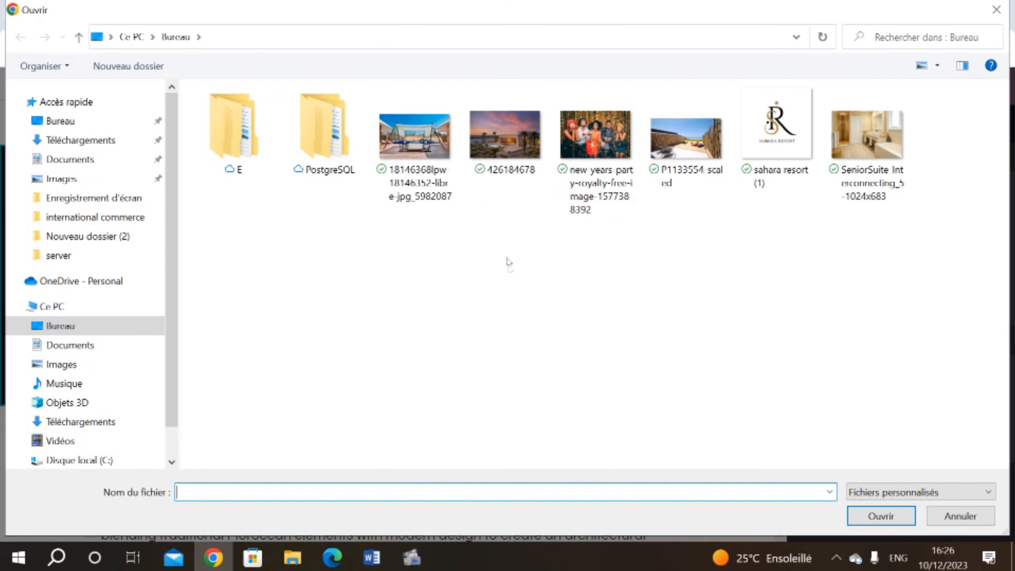
pyautogui.doubleClick(691, 140)
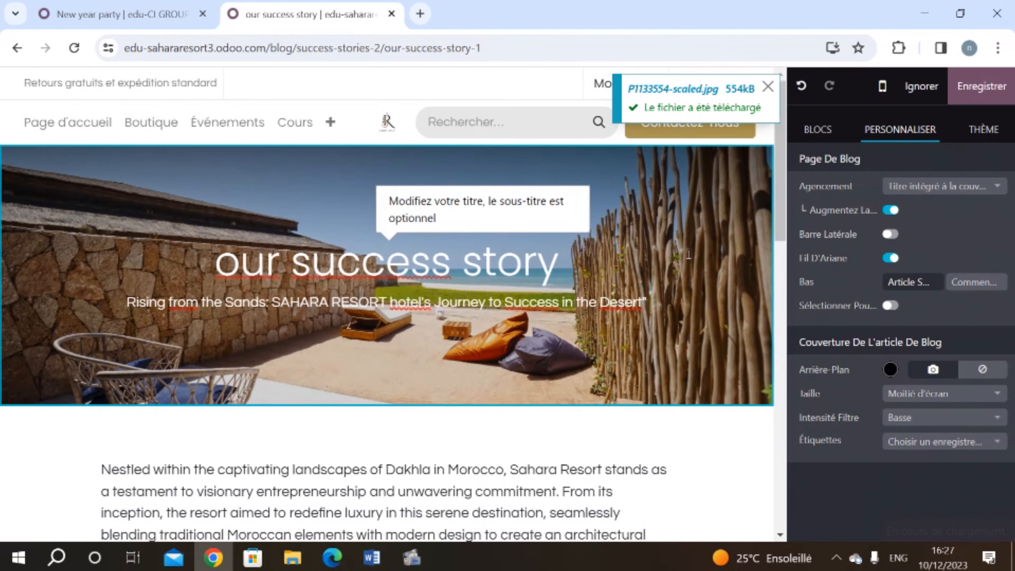
pyautogui.scroll(-10, 688, 256)
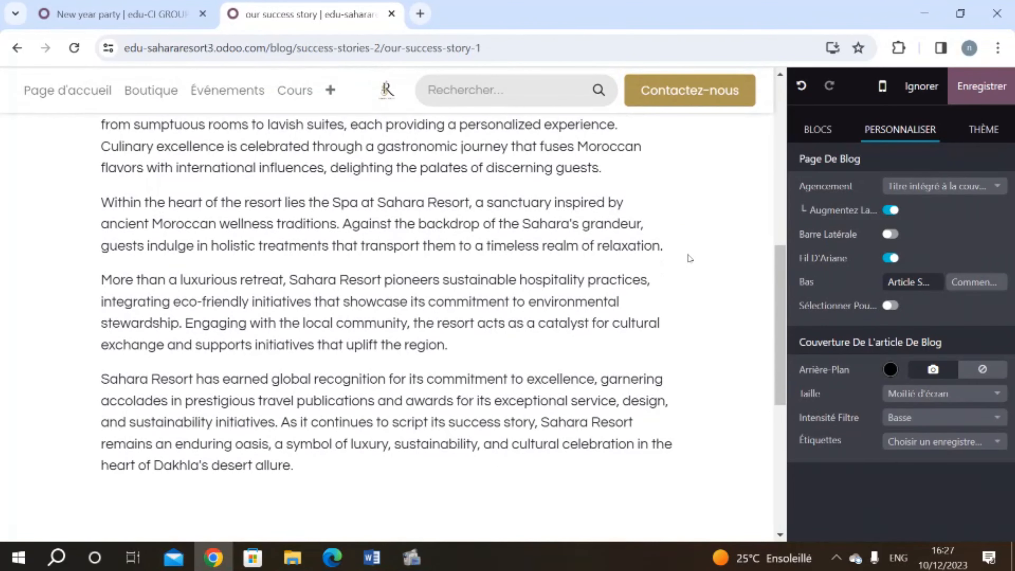
pyautogui.scroll(10, 688, 258)
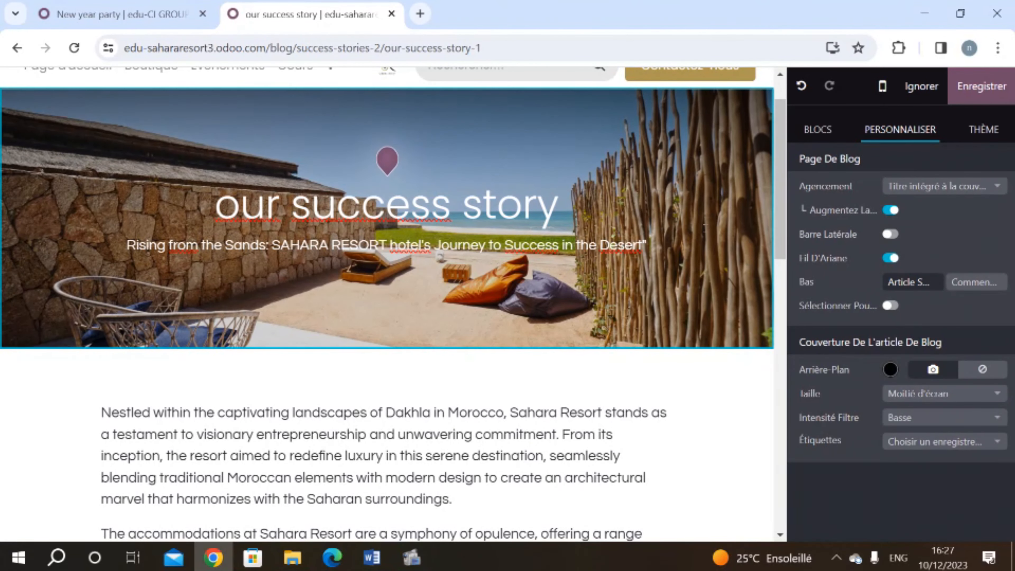
pyautogui.click(977, 88)
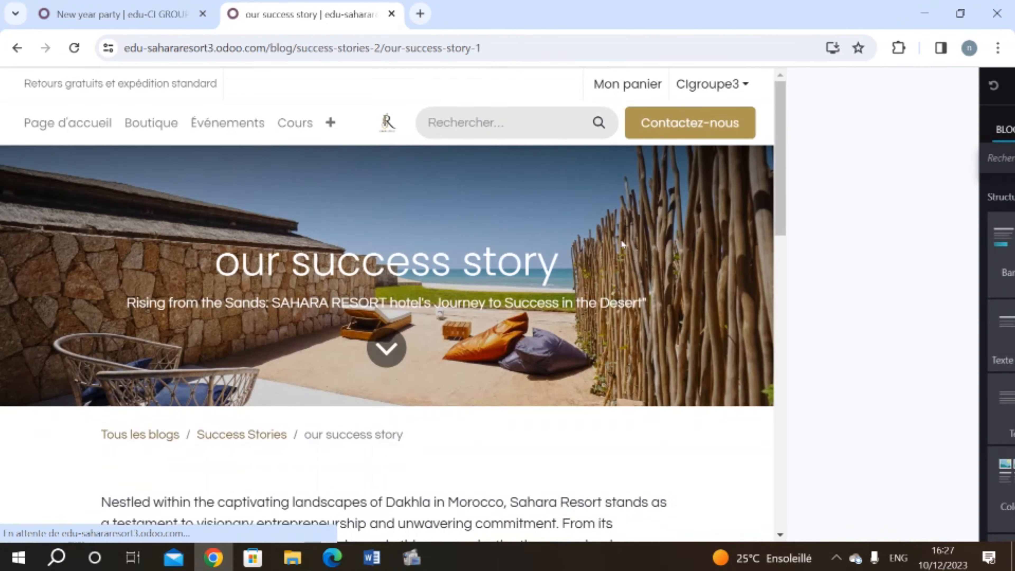
pyautogui.scroll(-3, 622, 244)
pyautogui.scroll(4, 621, 245)
pyautogui.scroll(-1, 621, 245)
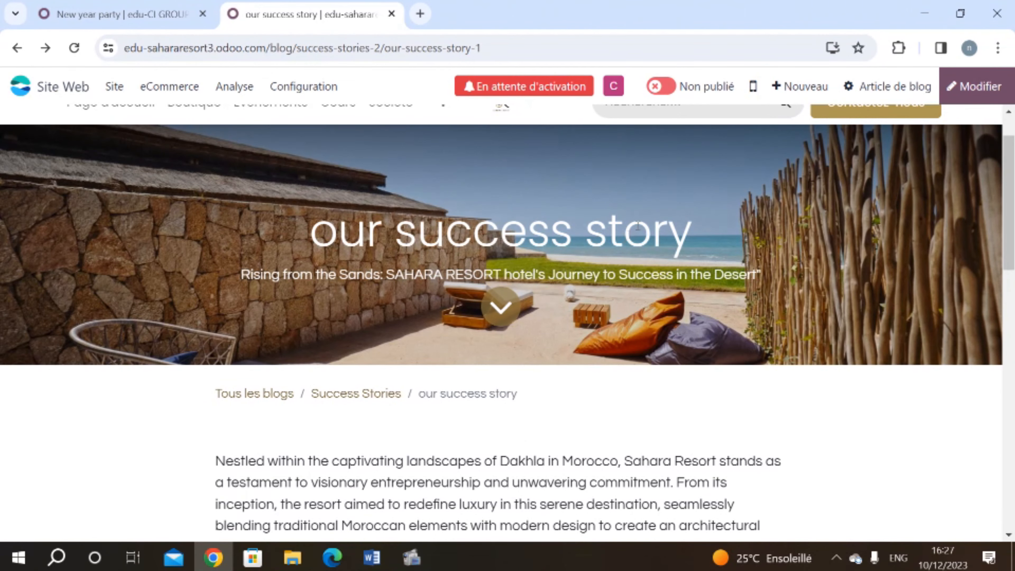
# Step: Create a Live Chat widget channel named CUSTOMER ASSISTANCE and save it
pyautogui.click(800, 85)
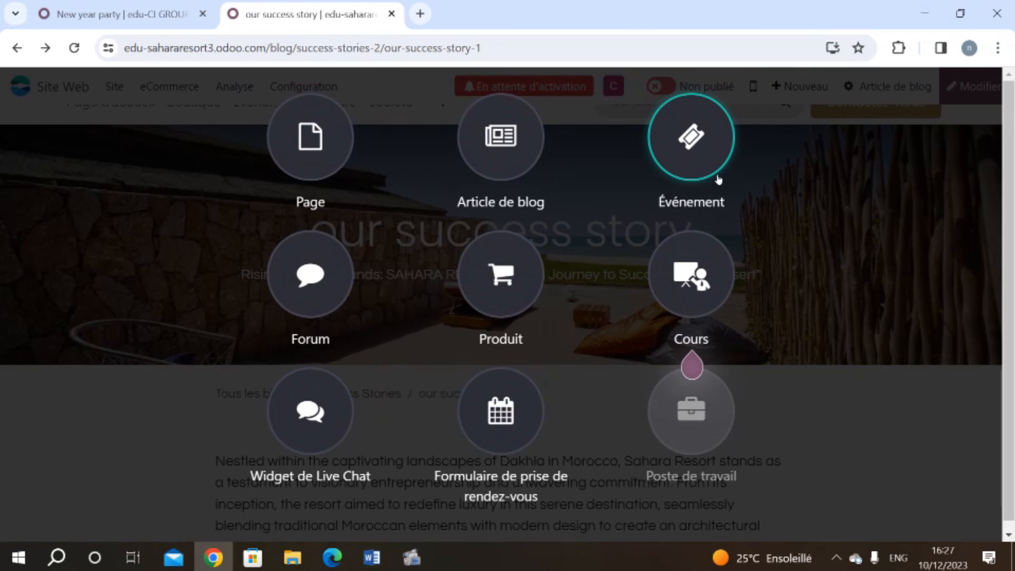
pyautogui.click(340, 418)
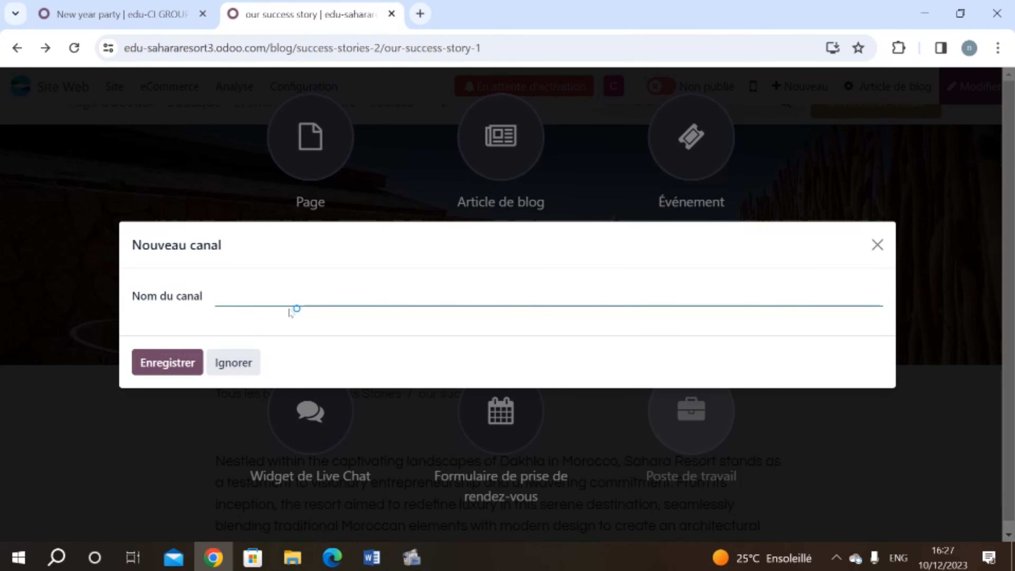
pyautogui.write('ASSIS')
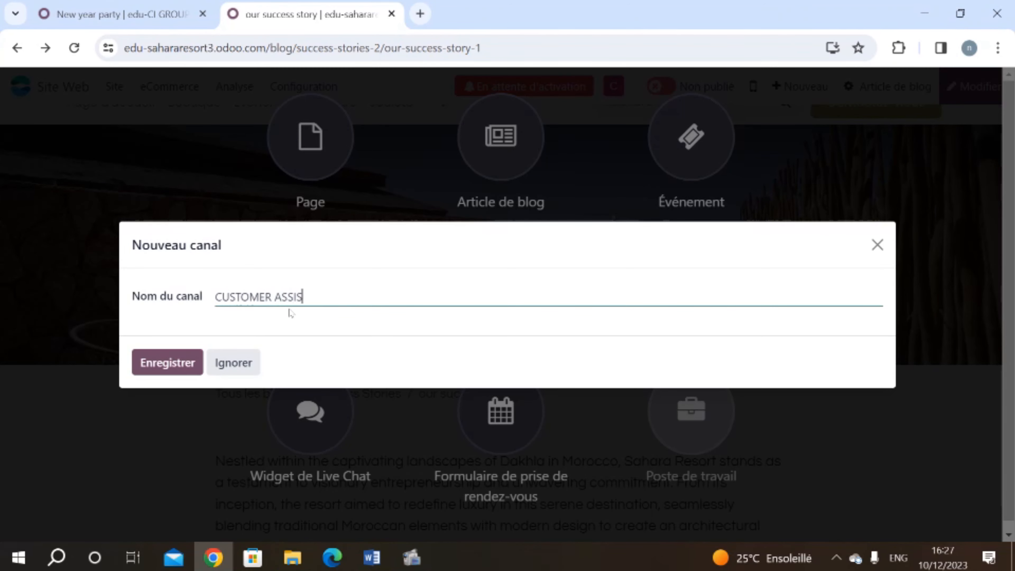
pyautogui.write('CE')
pyautogui.click(143, 365)
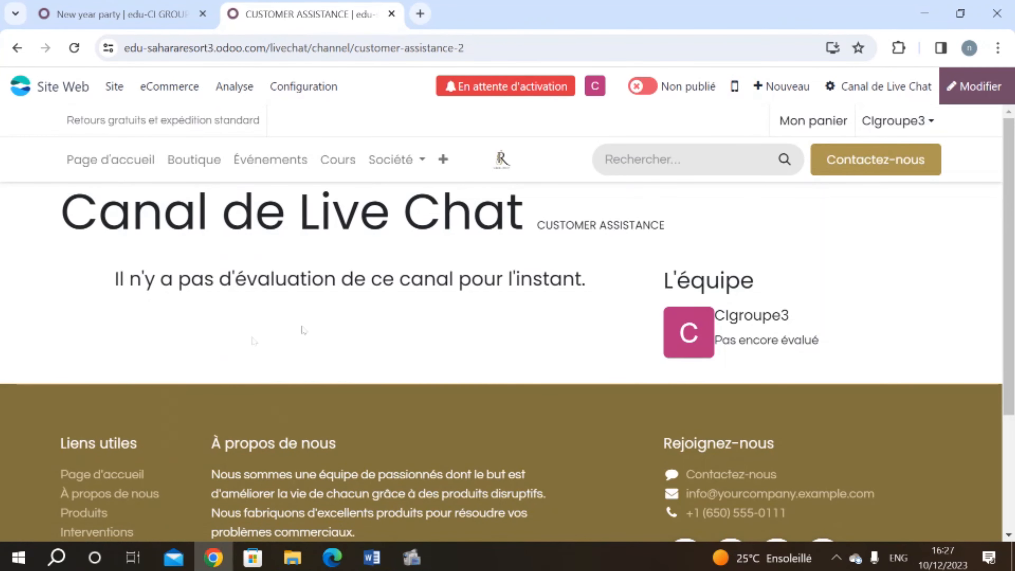
# Step: From the channel's settings, add a new operator user and enter the operator's full name
pyautogui.click(883, 87)
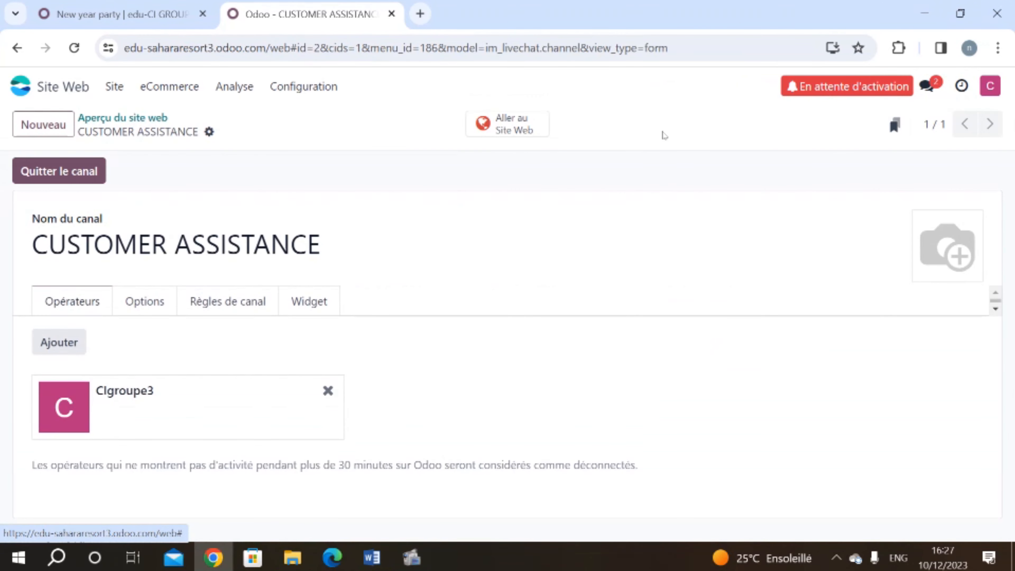
pyautogui.click(67, 337)
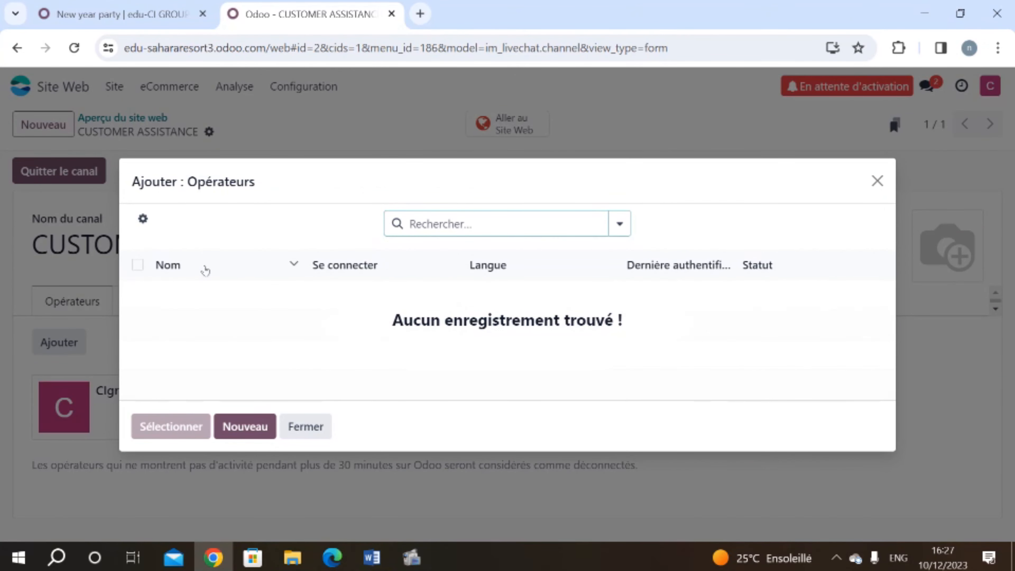
pyautogui.click(264, 426)
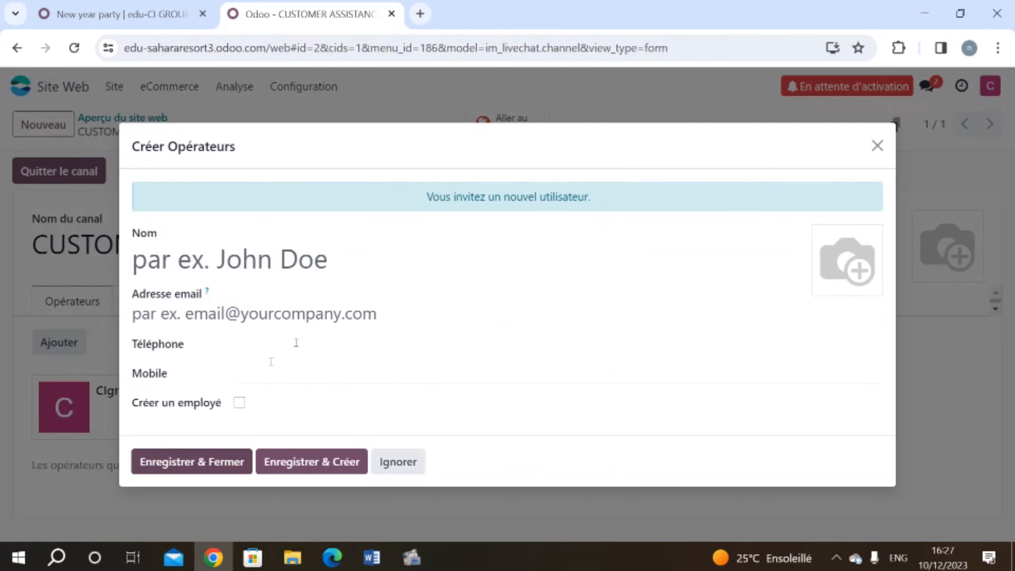
pyautogui.click(284, 273)
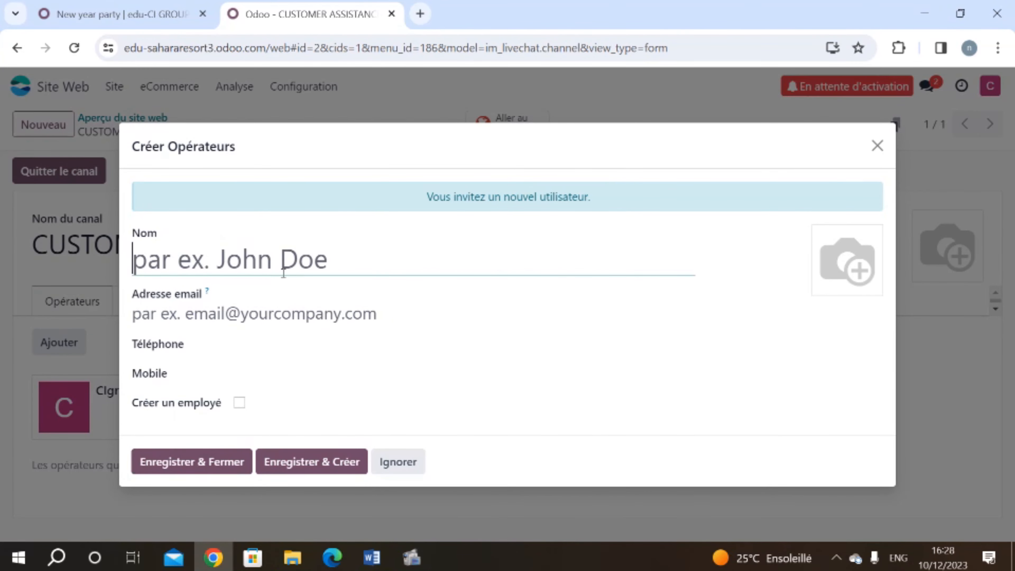
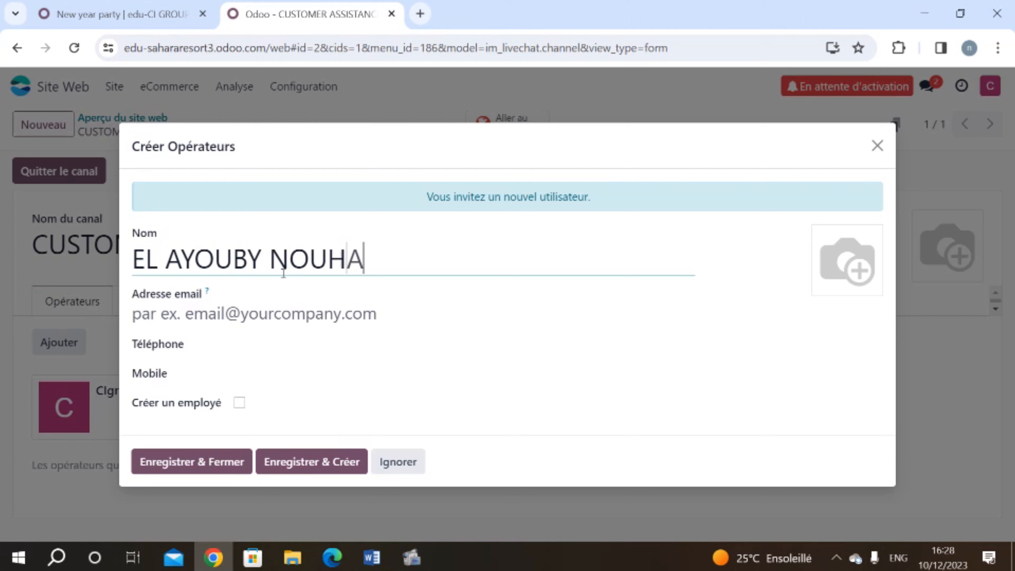
pyautogui.click(252, 319)
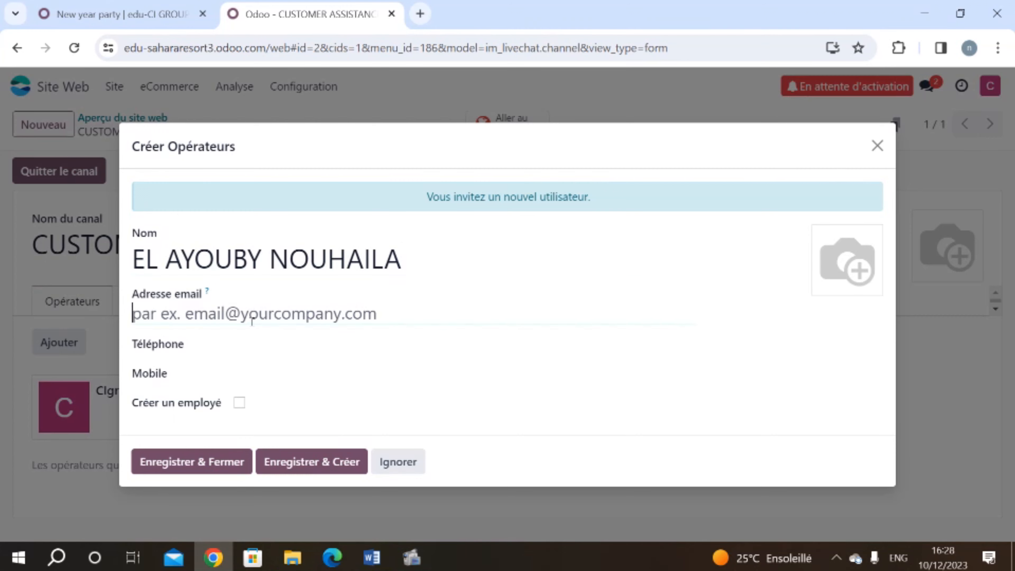
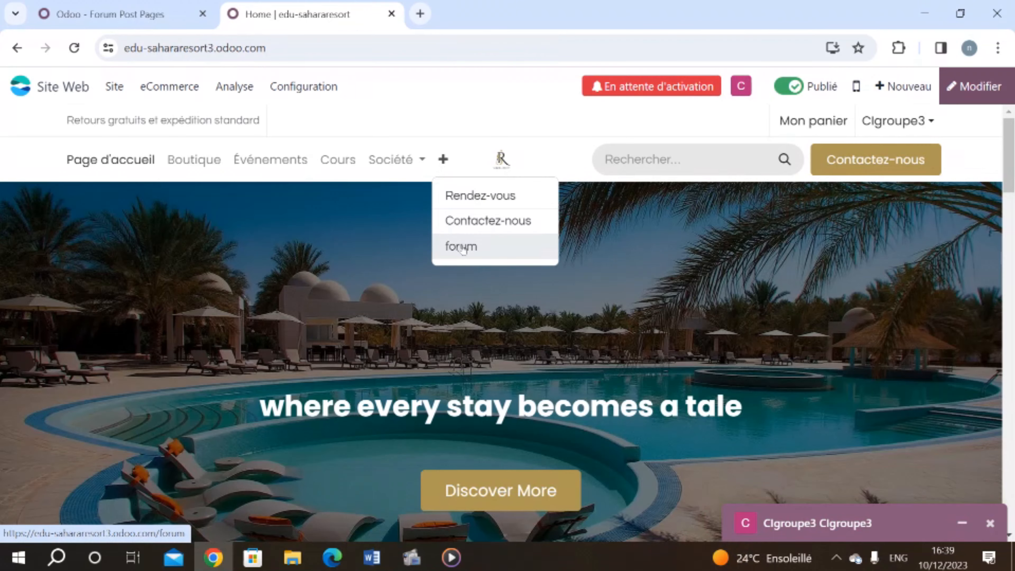
# Step: Go to the community forums page and open the 'hotel highlights' forum with its single post
pyautogui.click(462, 246)
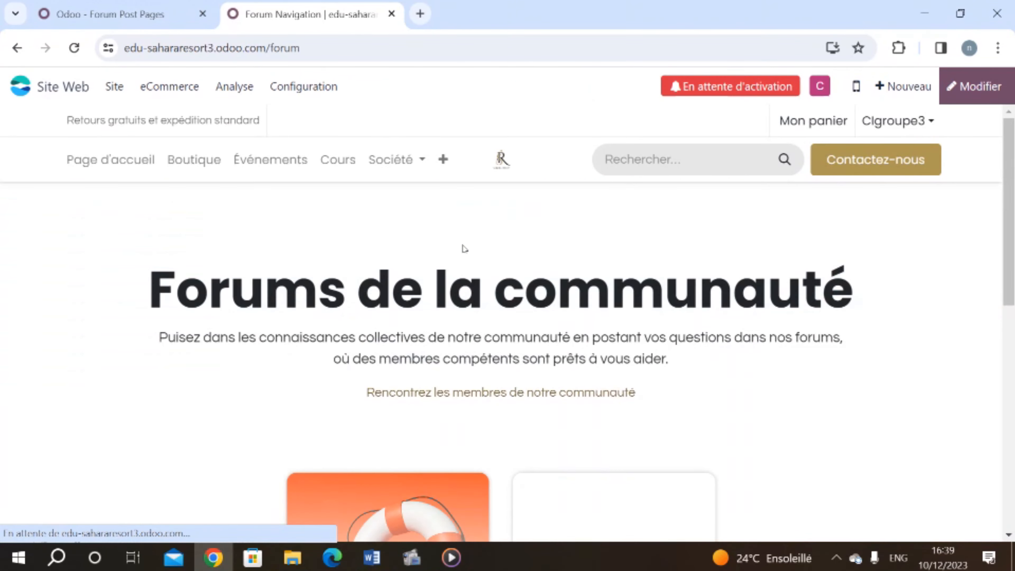
pyautogui.scroll(-1, 463, 248)
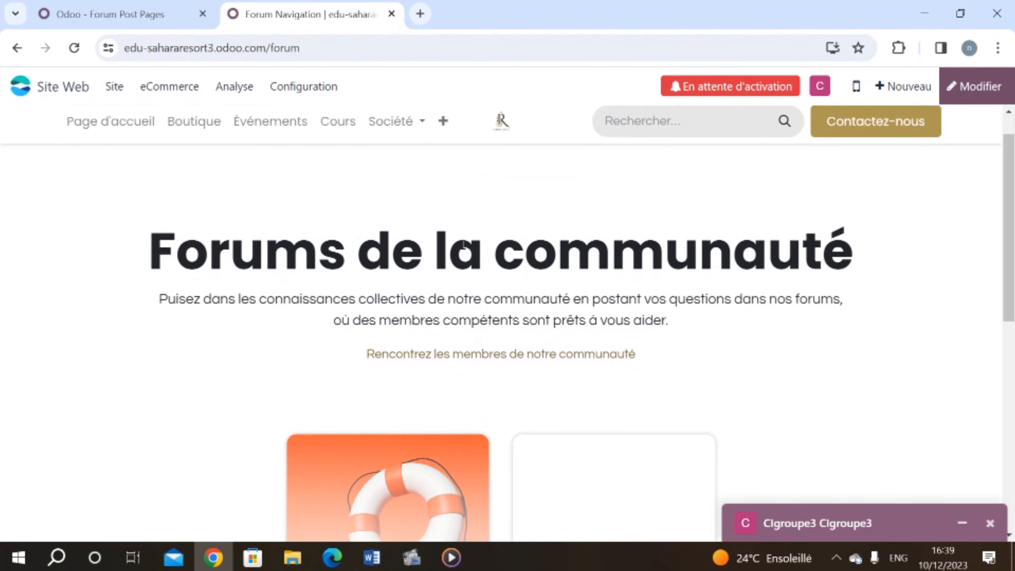
pyautogui.scroll(-3, 397, 366)
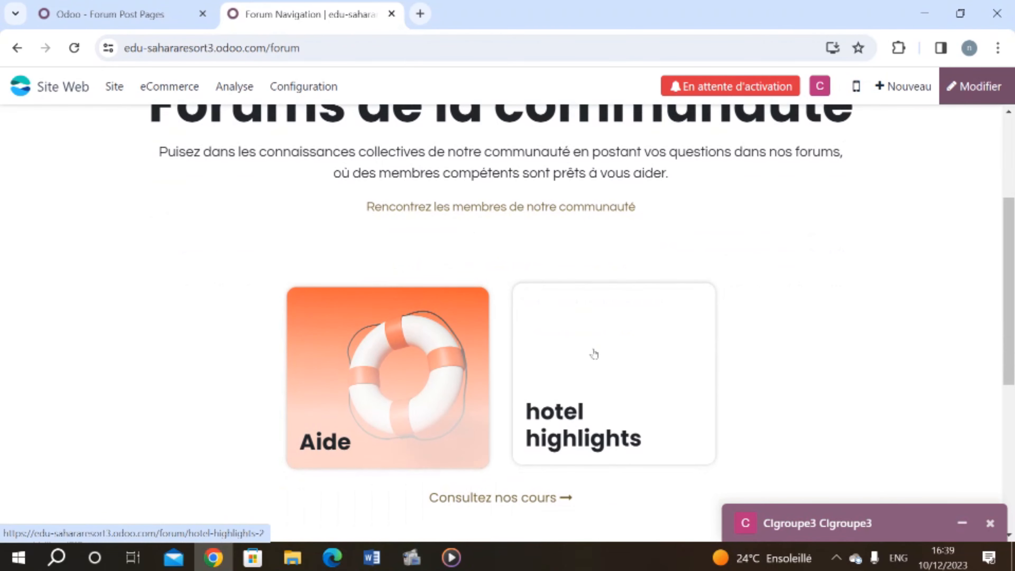
pyautogui.scroll(2, 575, 345)
pyautogui.scroll(-2, 662, 399)
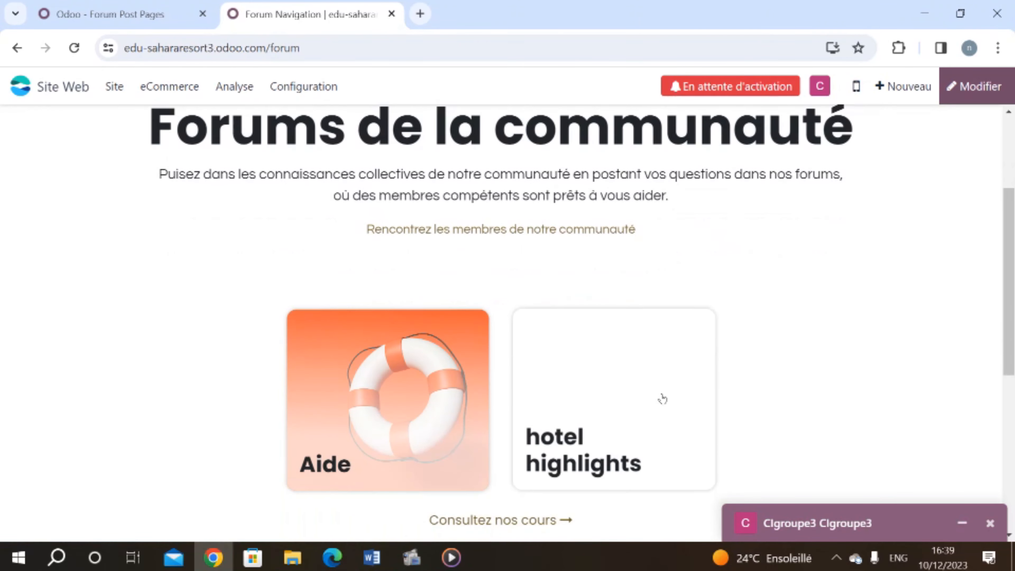
pyautogui.click(633, 397)
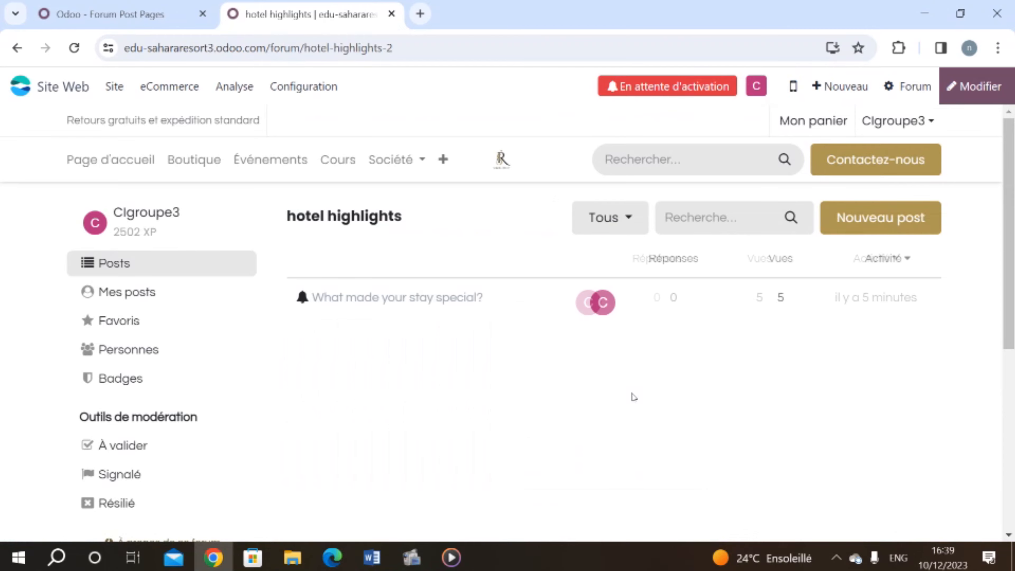
pyautogui.scroll(-2, 516, 410)
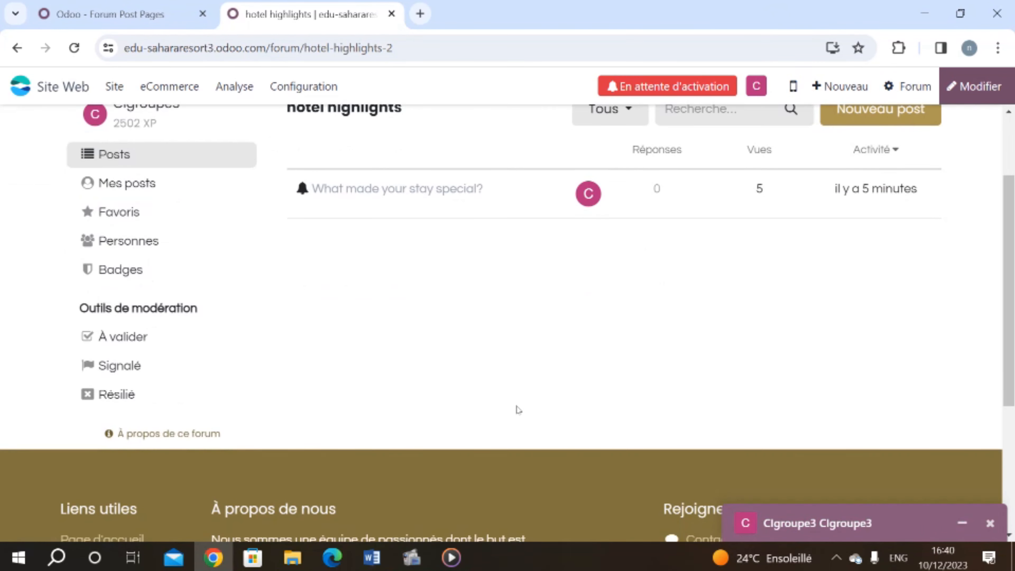
pyautogui.scroll(2, 502, 320)
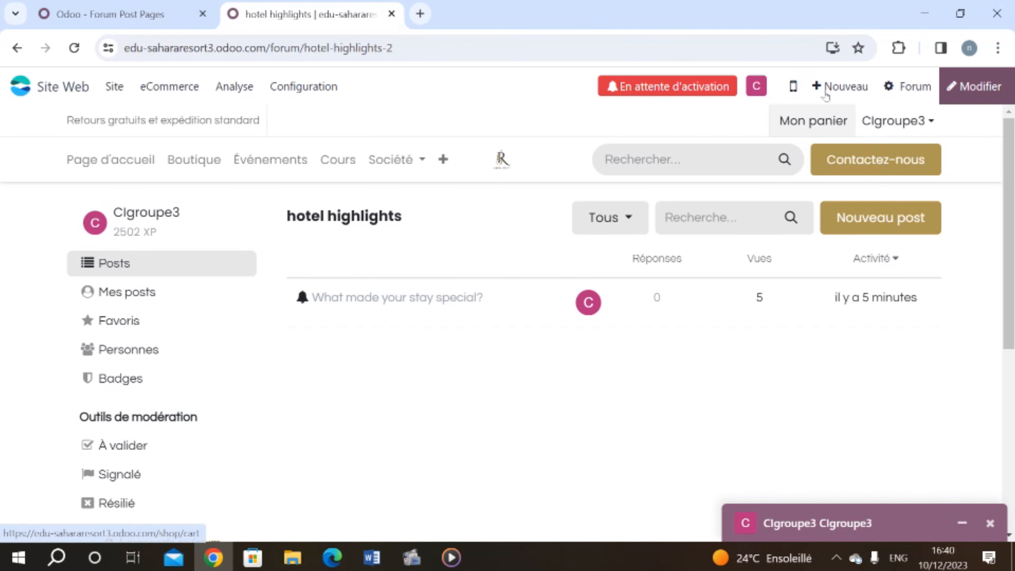
# Step: From the new-content options, choose Cours to begin a new course
pyautogui.click(859, 88)
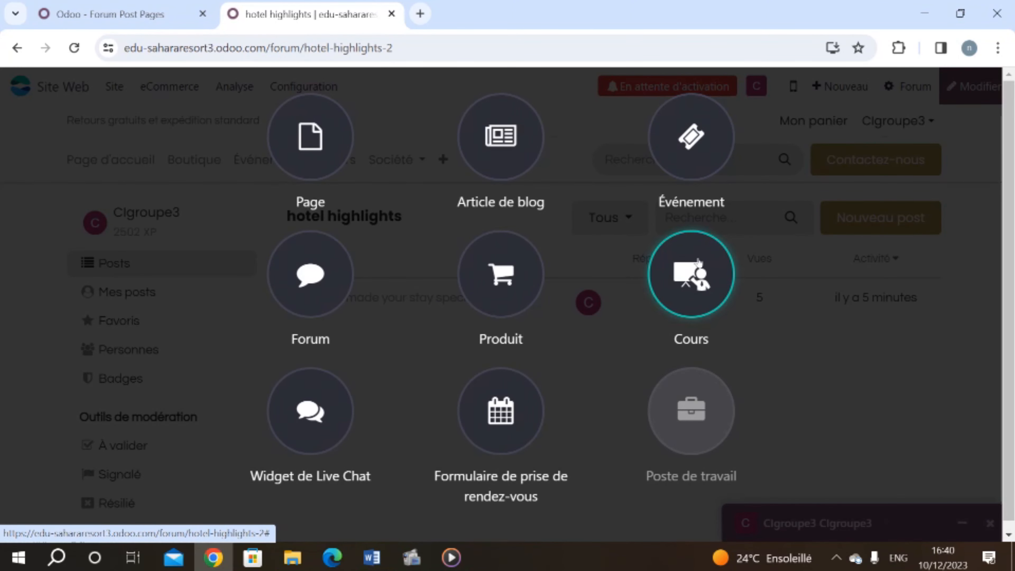
pyautogui.click(698, 298)
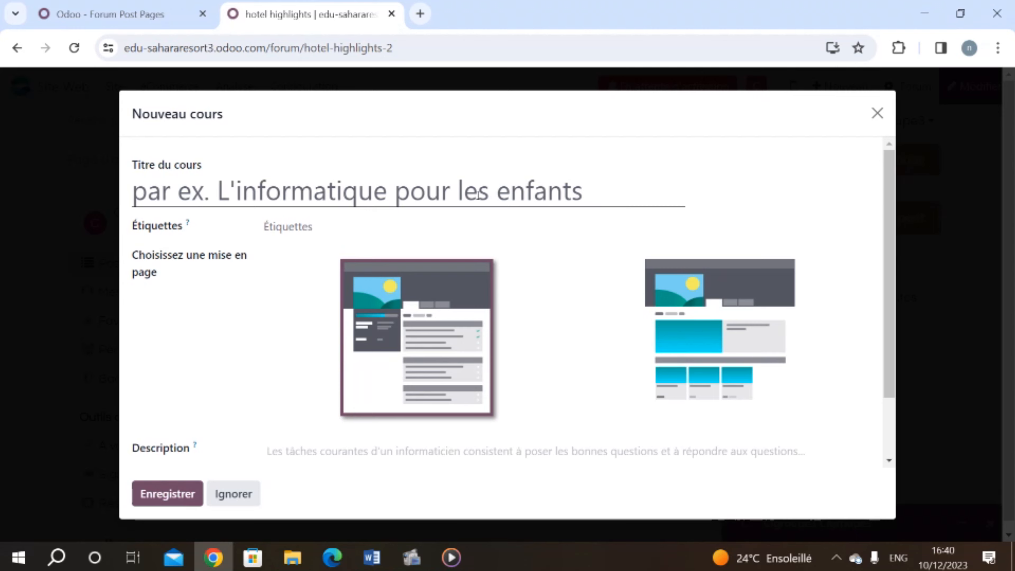
# Step: Title the course 'Welcome to dakhla city' and save it
pyautogui.click(479, 193)
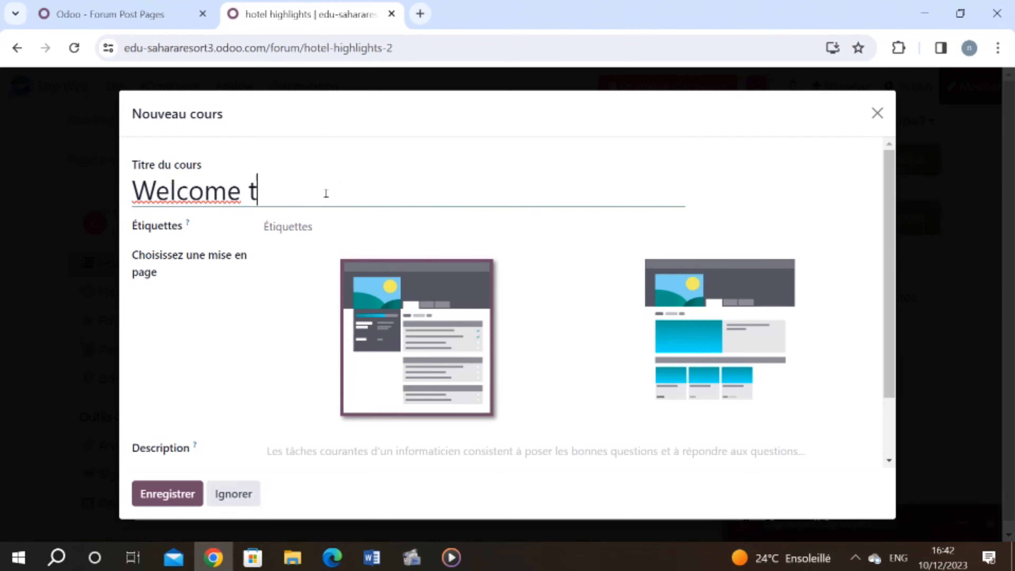
pyautogui.write('o dakh')
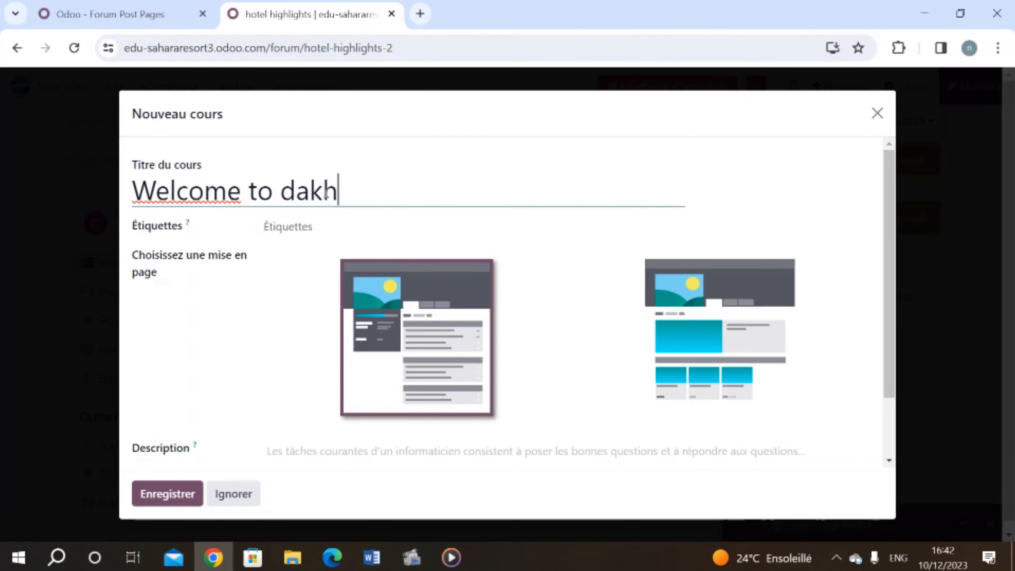
pyautogui.write('la city')
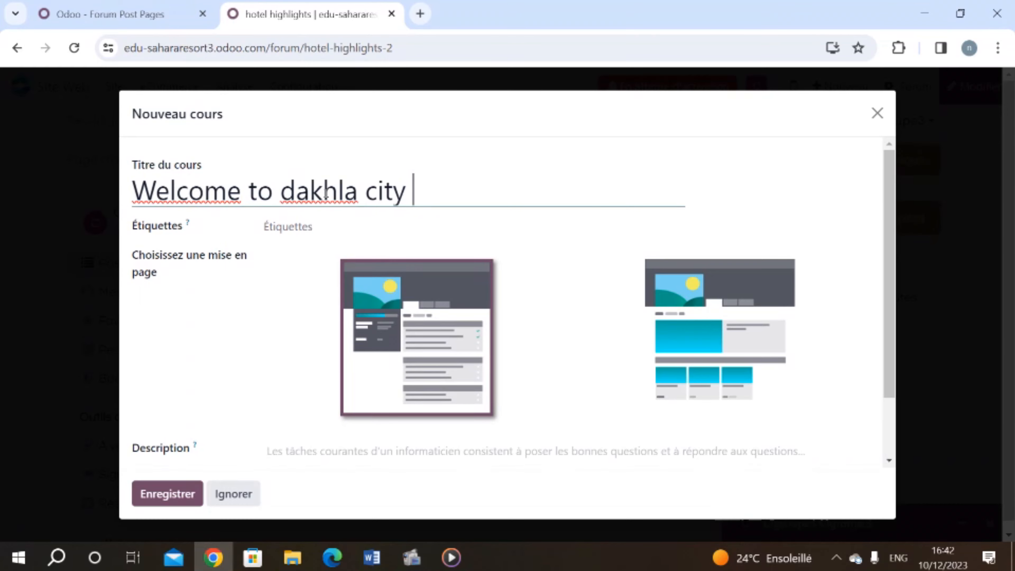
pyautogui.click(178, 505)
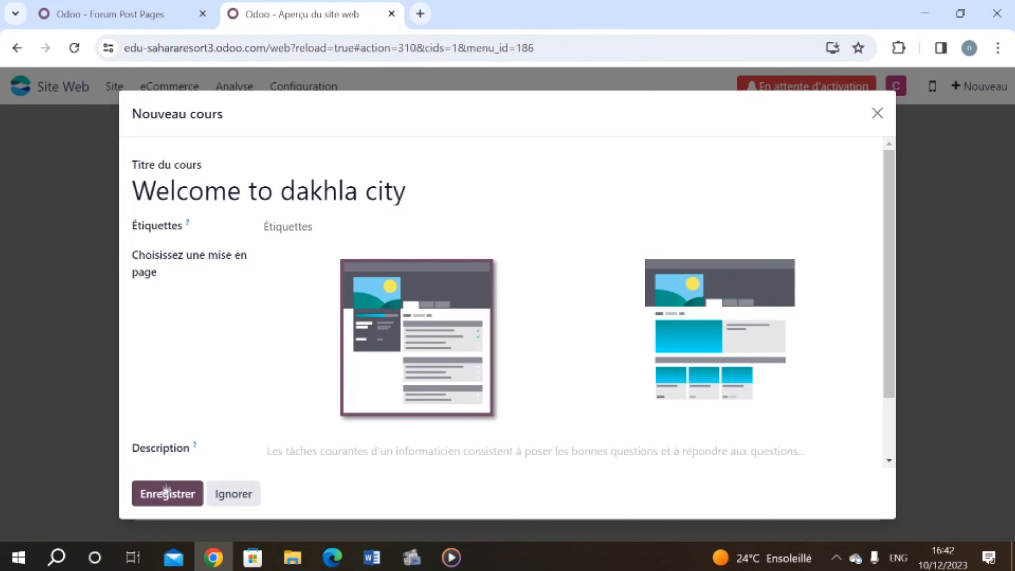
pyautogui.click(193, 492)
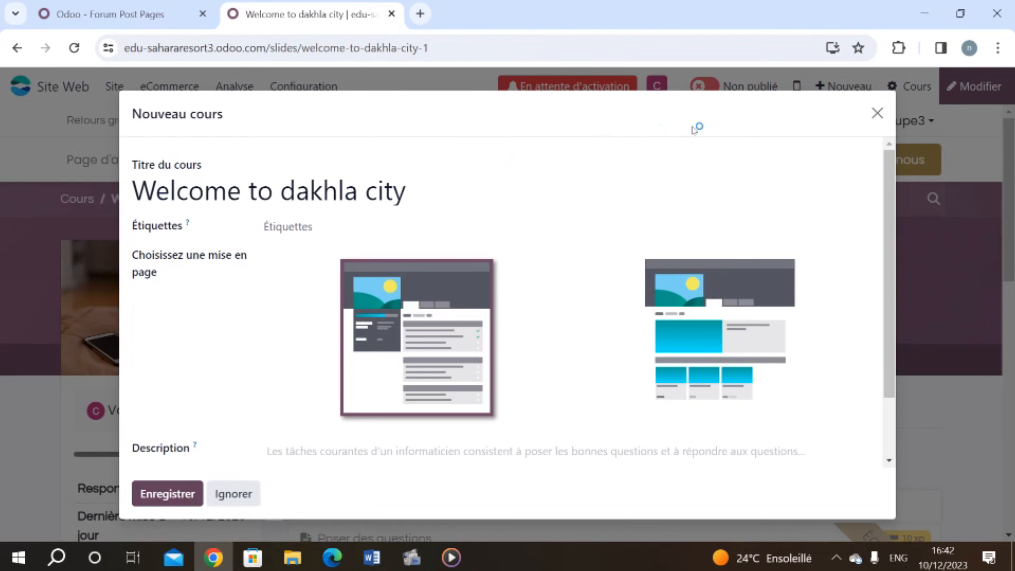
# Step: Upload 'Welcome to Dakhla City (1).pdf' from Documents as a Document lesson and publish it
pyautogui.click(877, 113)
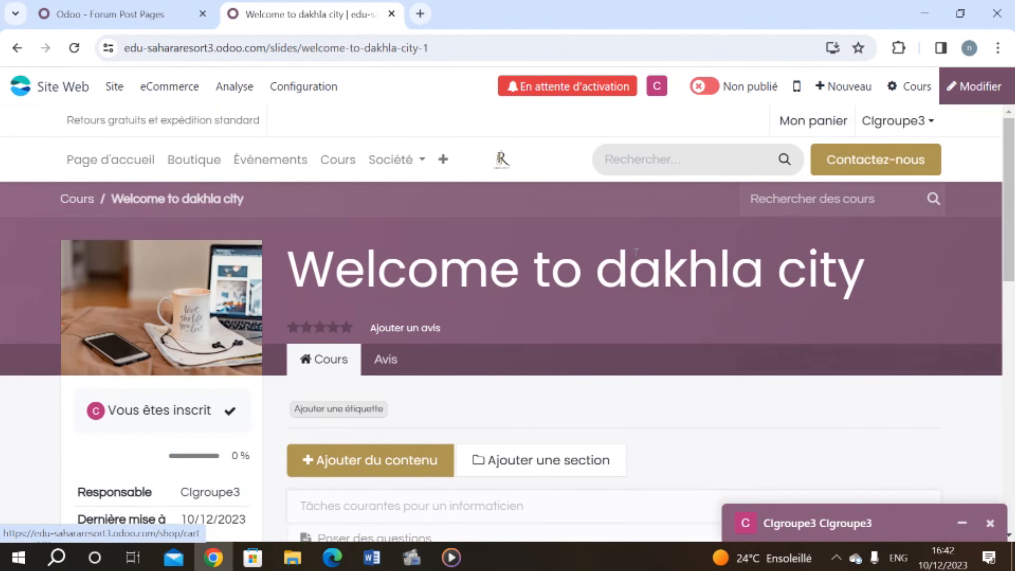
pyautogui.scroll(-3, 636, 252)
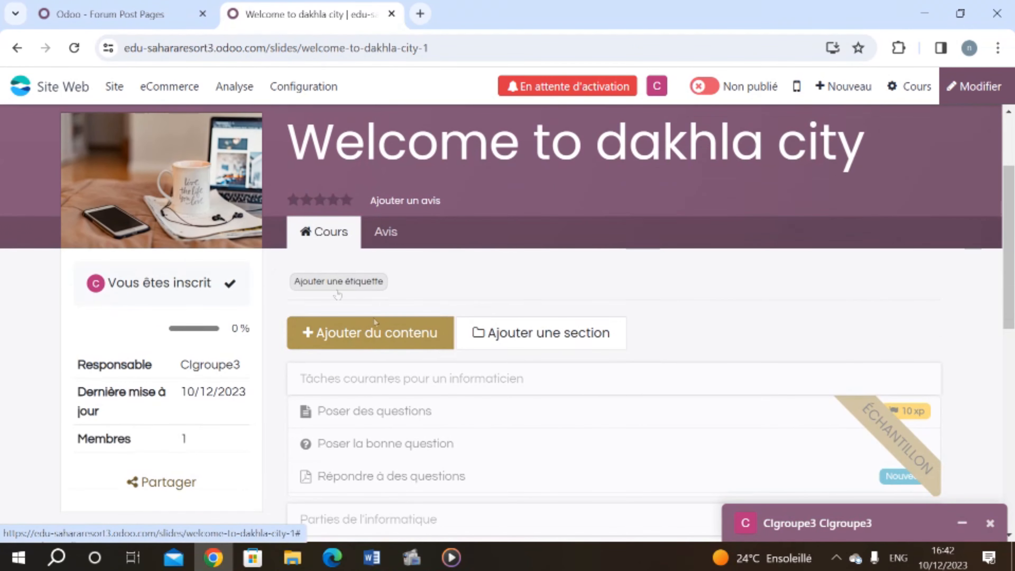
pyautogui.click(372, 332)
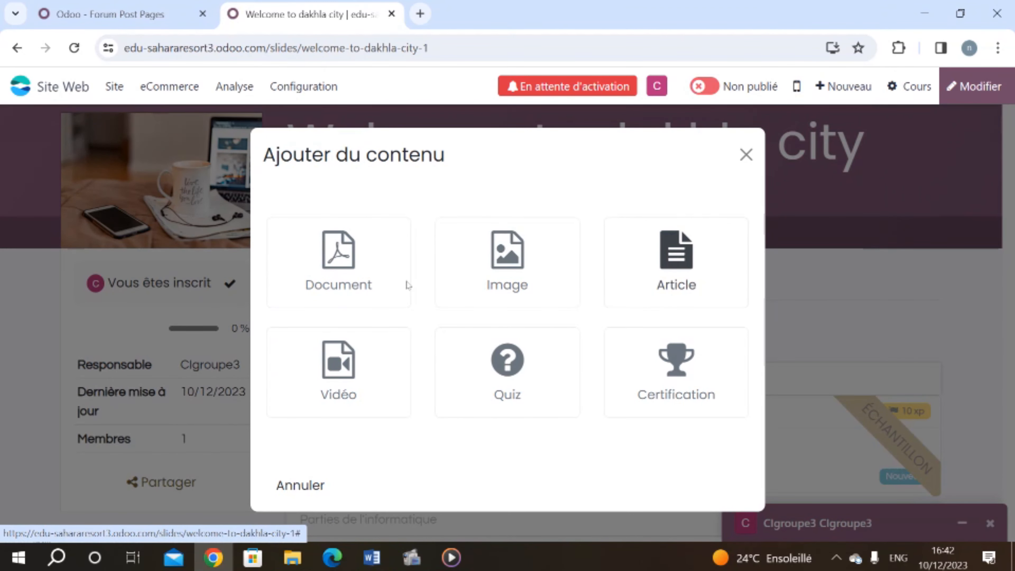
pyautogui.click(395, 281)
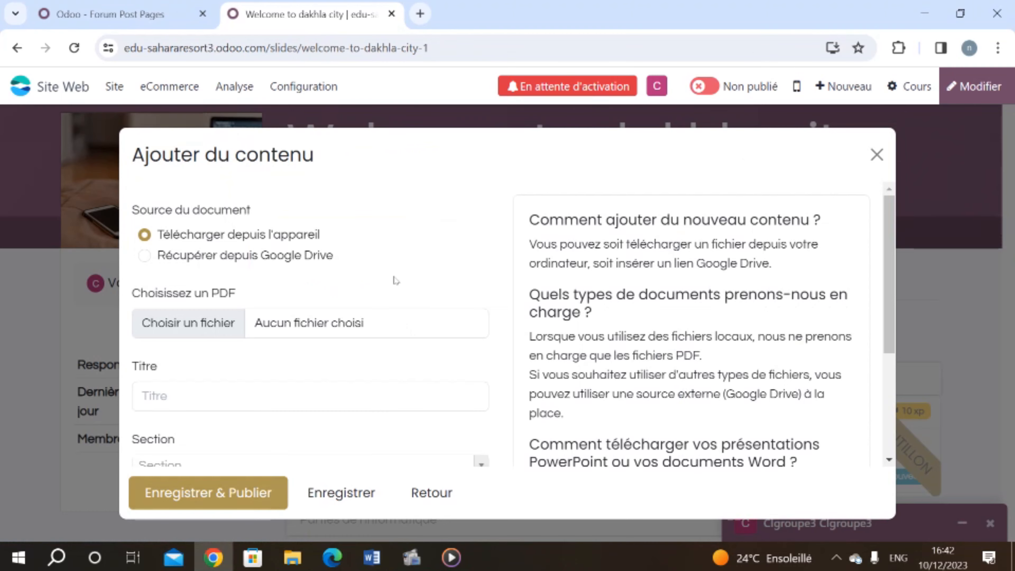
pyautogui.click(221, 329)
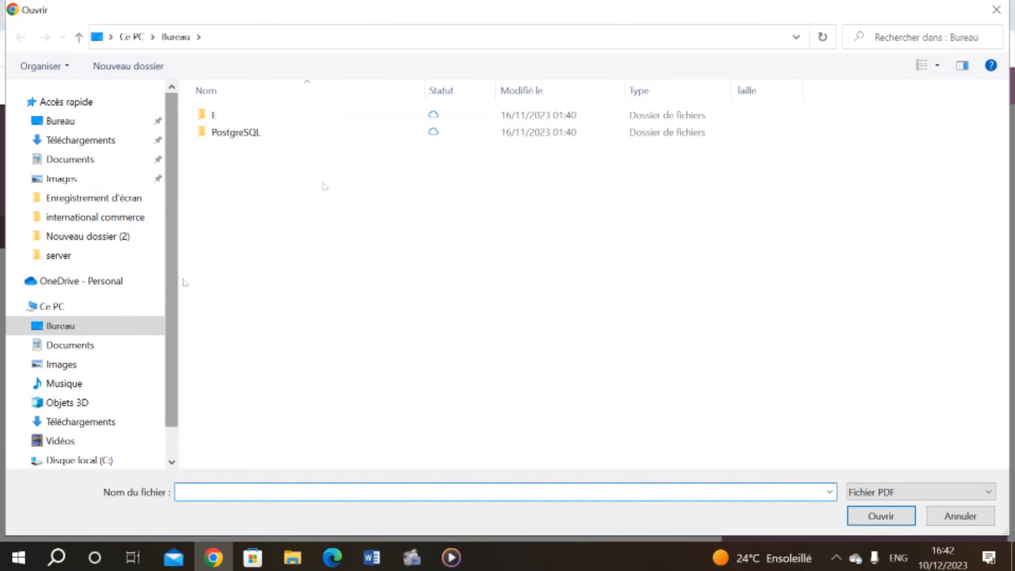
pyautogui.click(98, 161)
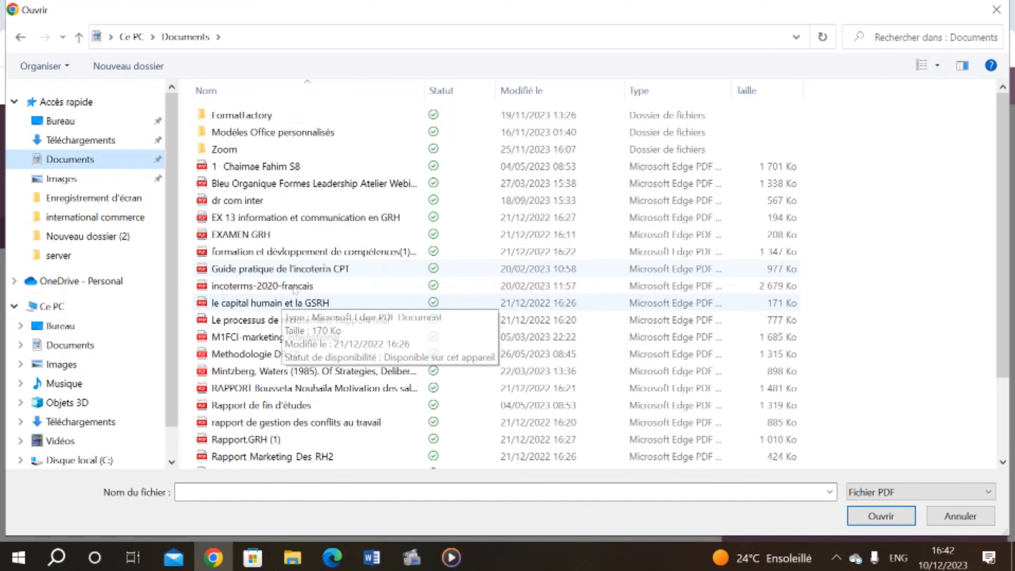
pyautogui.click(903, 38)
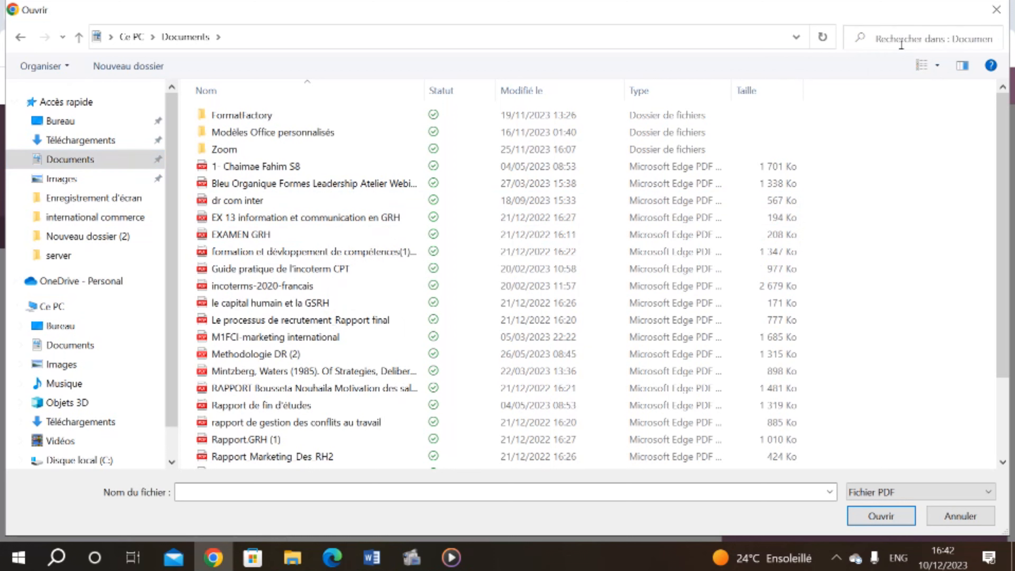
pyautogui.write('wel')
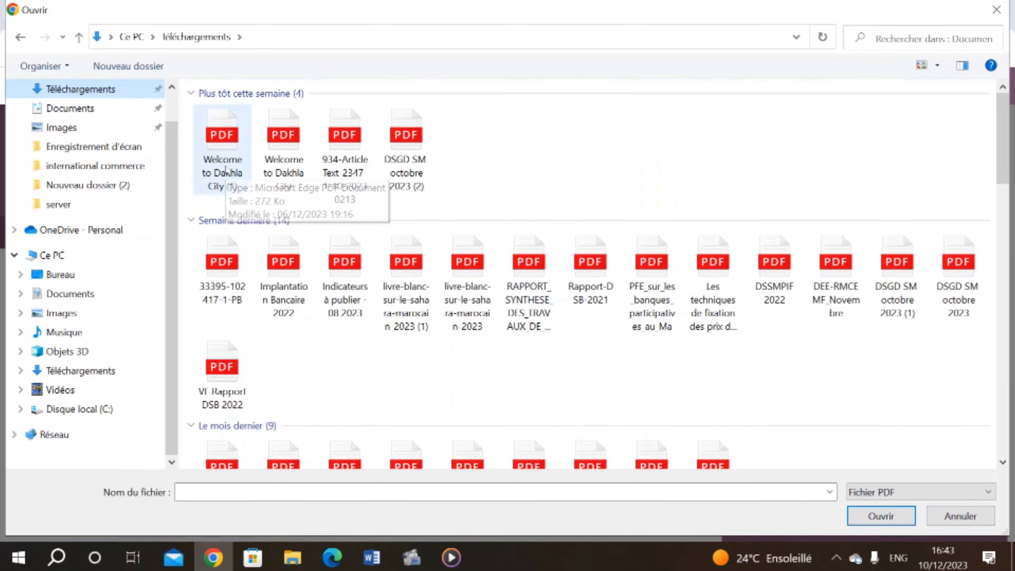
pyautogui.doubleClick(225, 170)
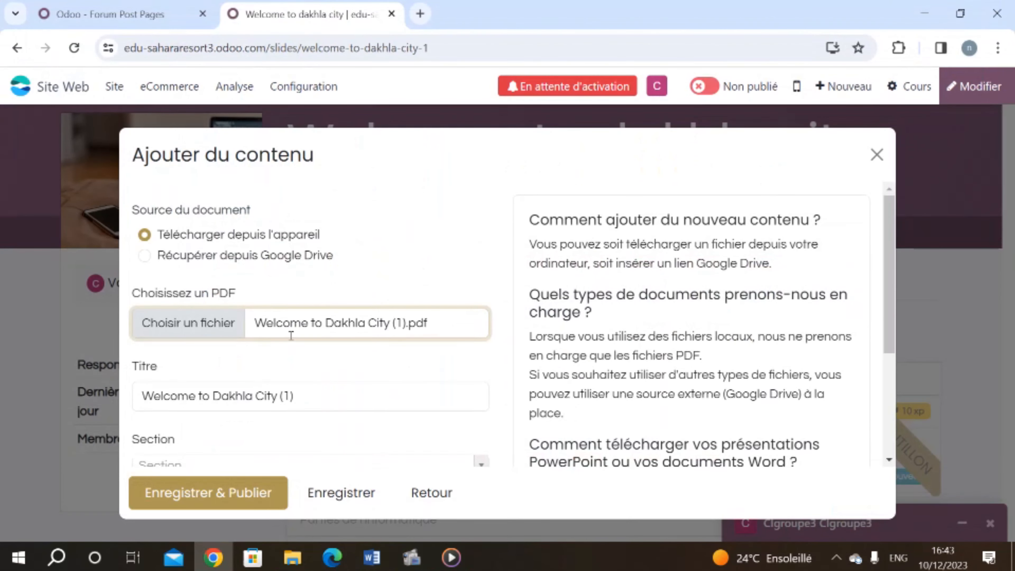
pyautogui.click(249, 490)
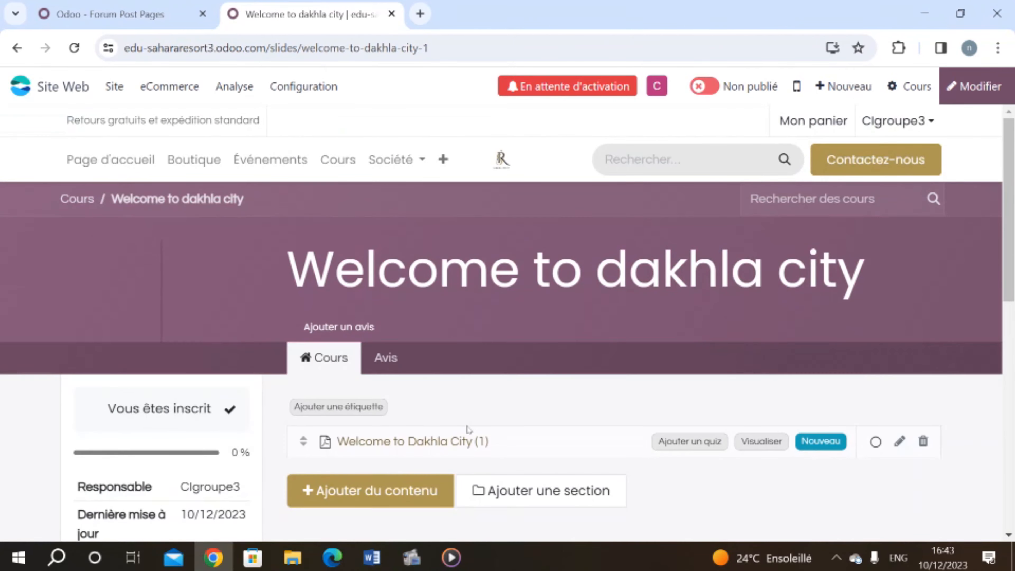
# Step: View the brochure lesson up to page 2, then open its back-end slide form
pyautogui.scroll(-2, 467, 425)
pyautogui.scroll(-3, 467, 429)
pyautogui.scroll(2, 467, 429)
pyautogui.moveTo(397, 252)
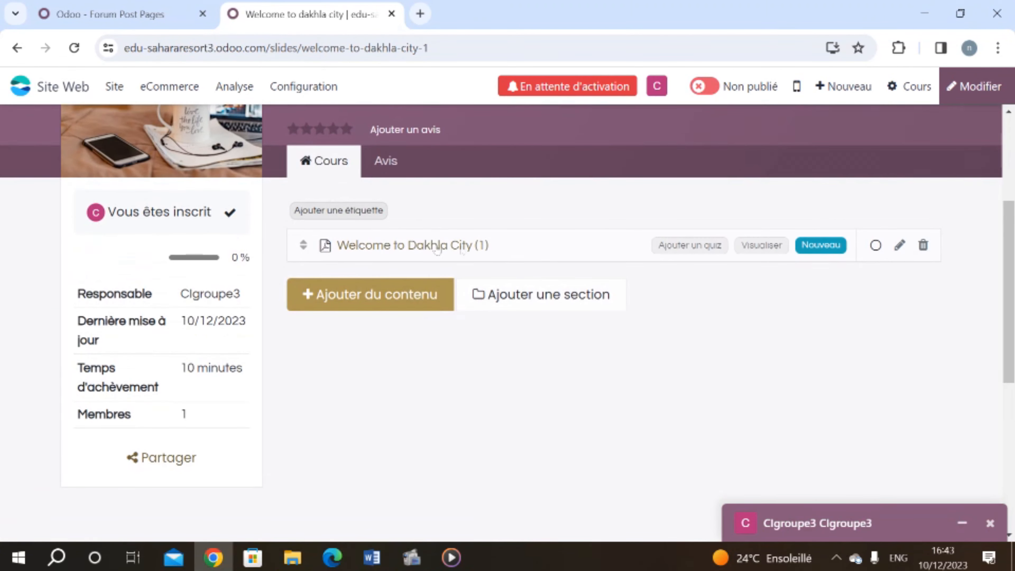
pyautogui.click(397, 254)
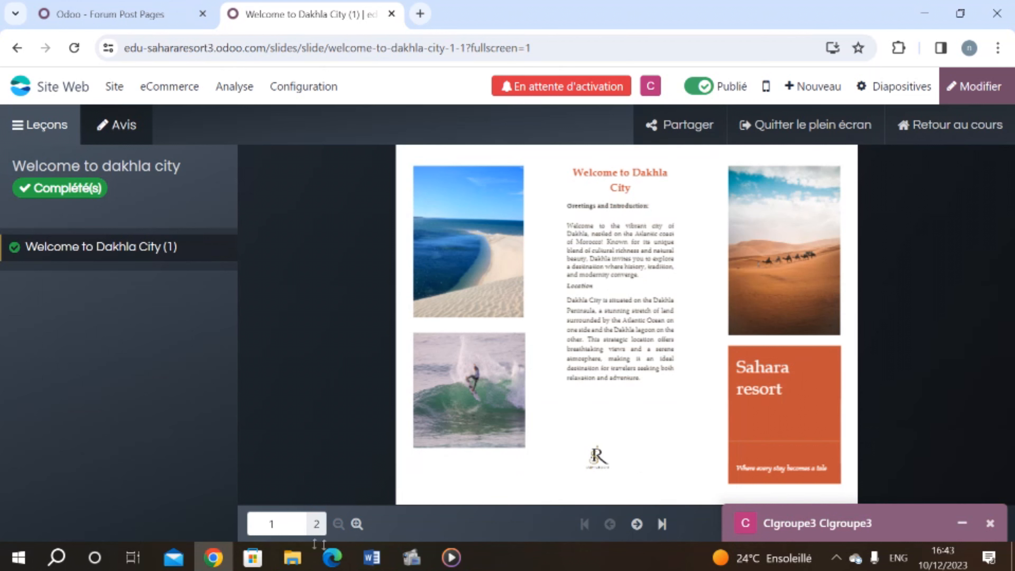
pyautogui.click(294, 520)
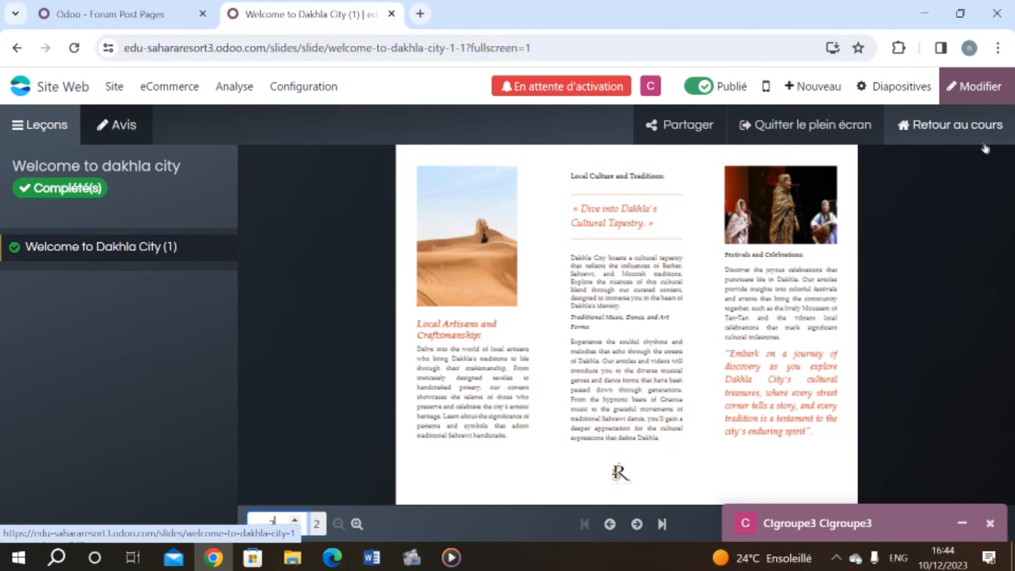
pyautogui.click(908, 94)
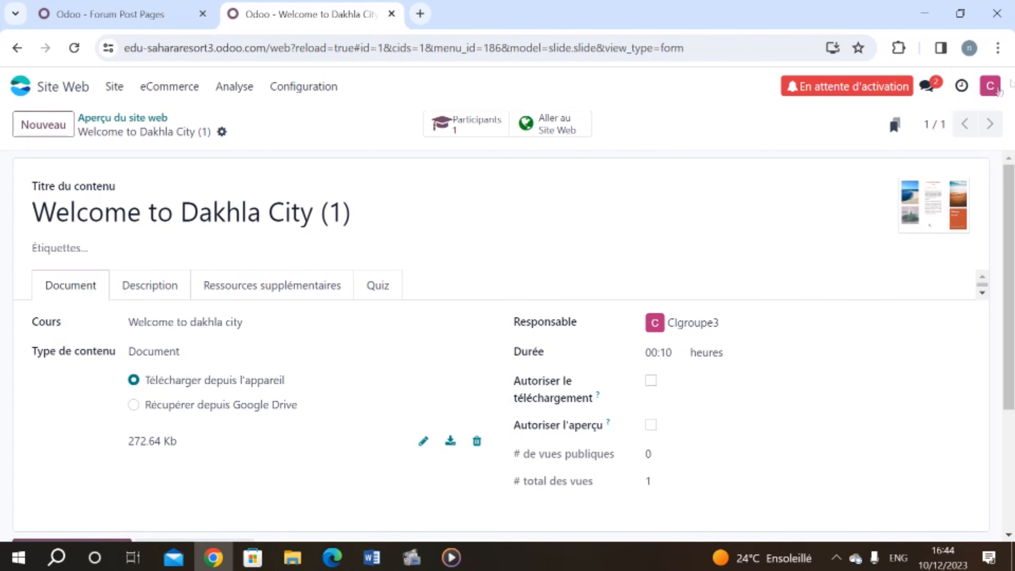
# Step: Open the Welcome to Dakhla City (1) lesson on the website and check its PDF viewer
pyautogui.click(539, 122)
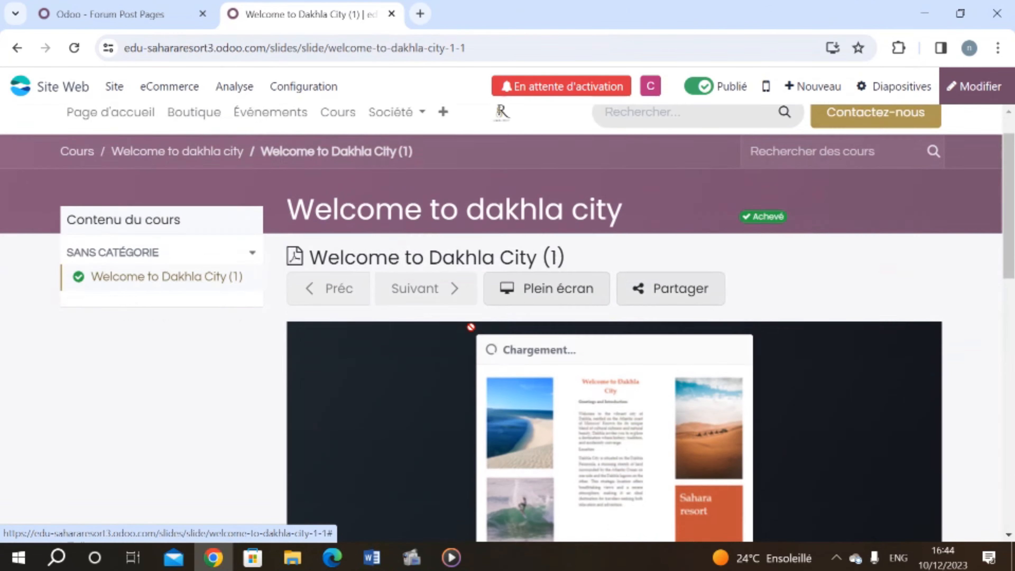
pyautogui.scroll(-3, 482, 302)
pyautogui.scroll(3, 386, 366)
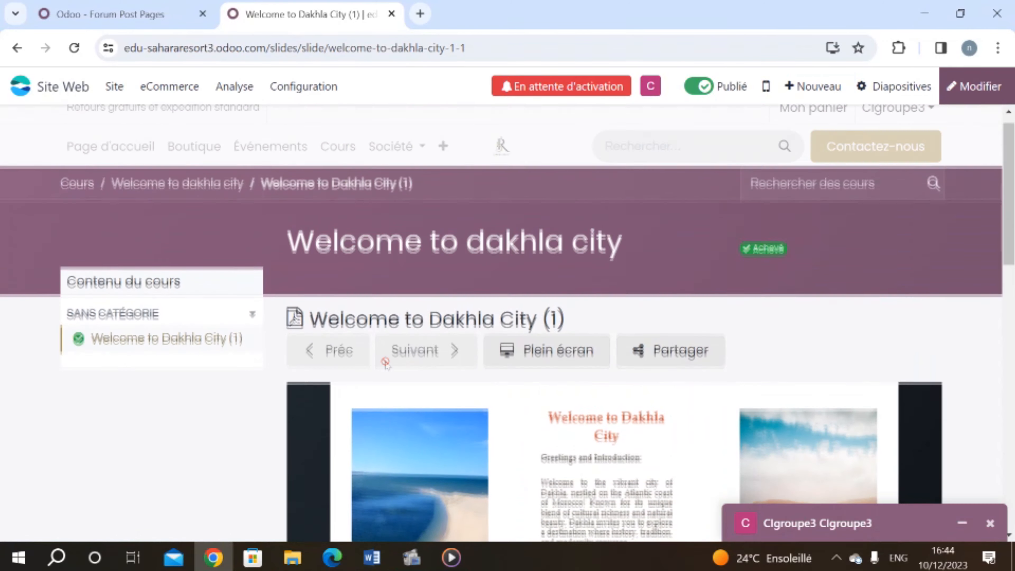
pyautogui.scroll(-3, 386, 365)
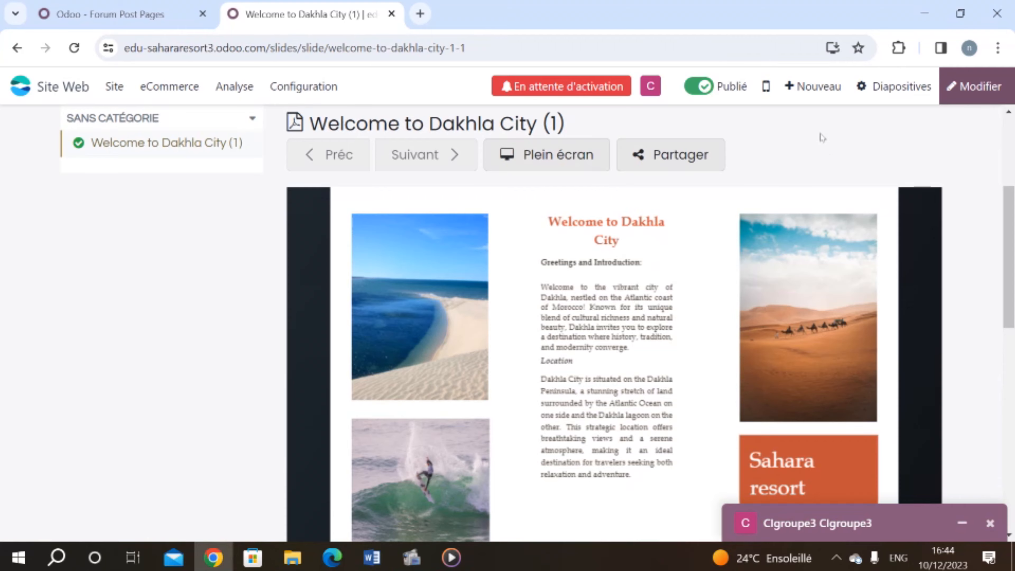
pyautogui.scroll(2, 930, 132)
pyautogui.scroll(2, 965, 187)
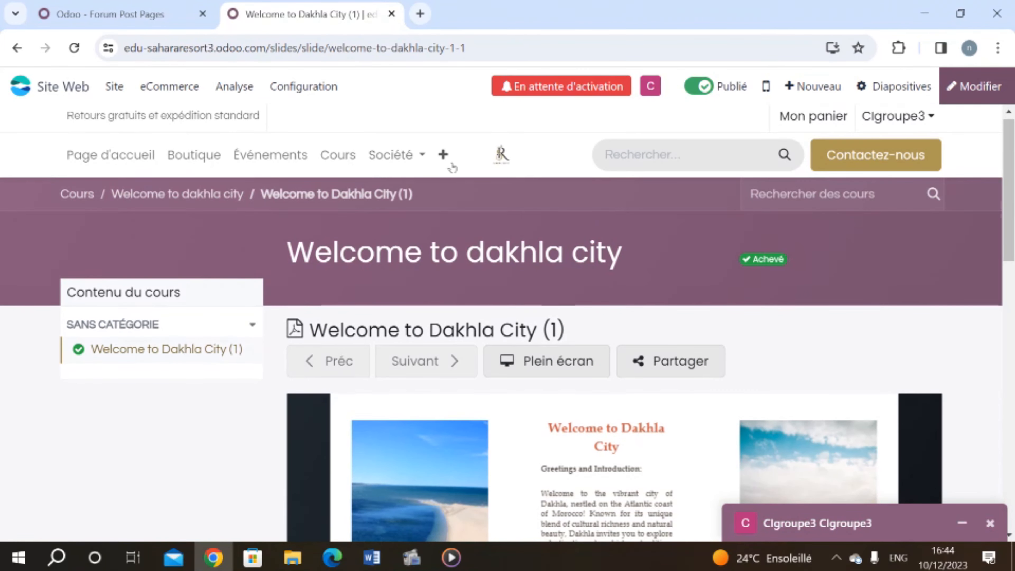
# Step: Open the website menu editor and delete the Rendez-vous entry
pyautogui.click(116, 88)
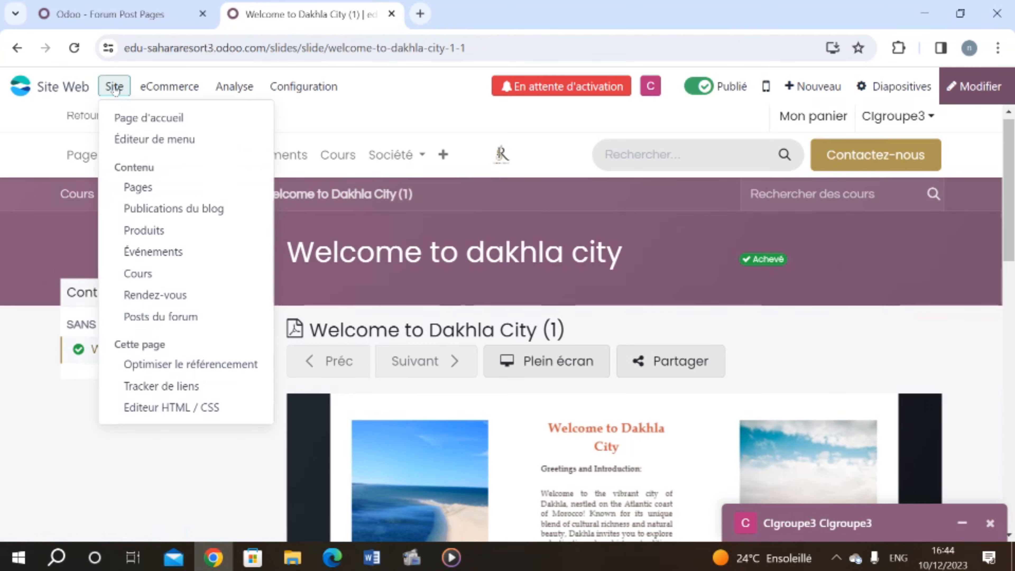
pyautogui.click(134, 144)
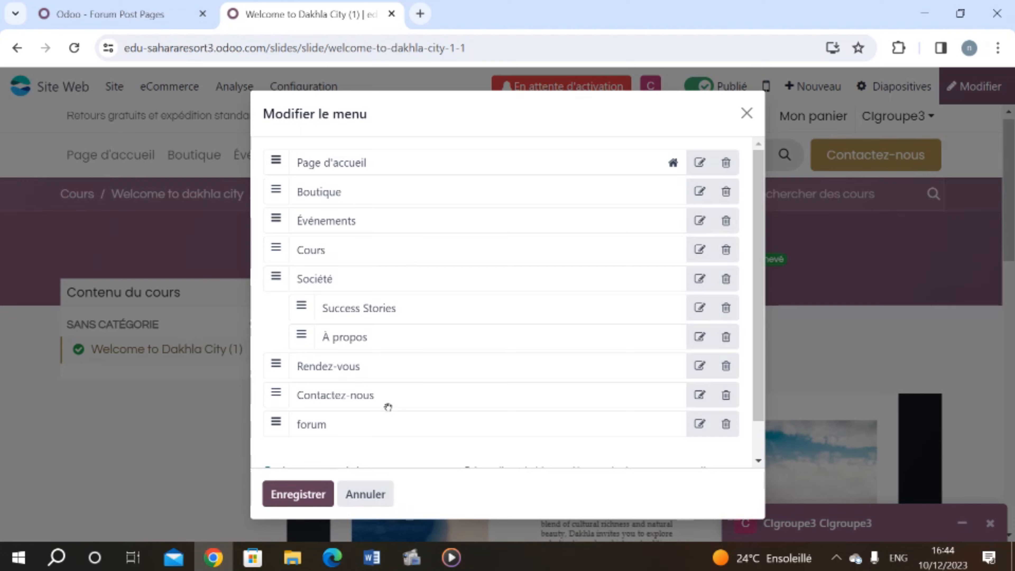
pyautogui.click(726, 365)
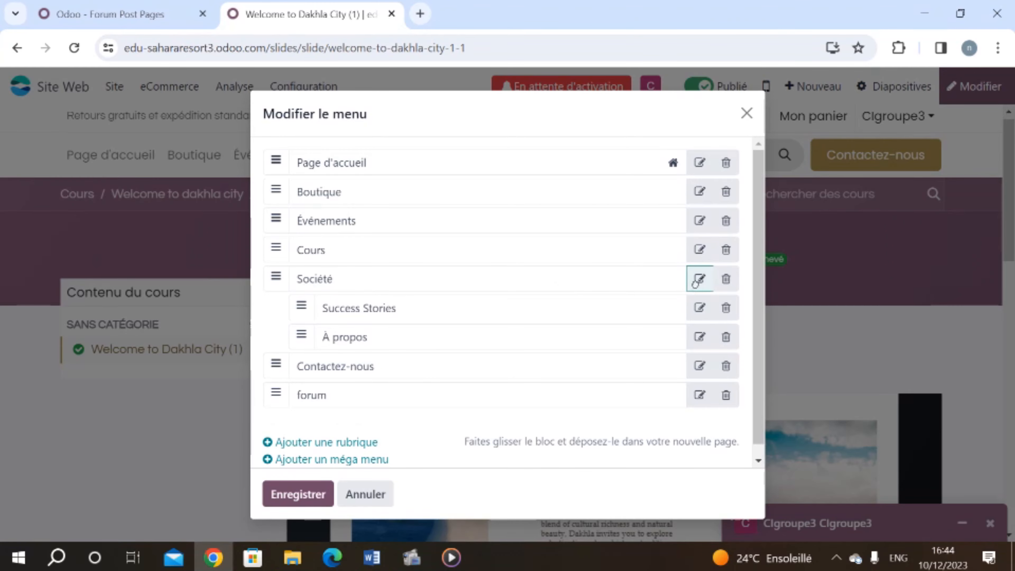
# Step: Rename Société to 'blogs' linking to /blog, move À propos out, and save the menu
pyautogui.click(698, 279)
pyautogui.hotkey('ctrl', 'a')
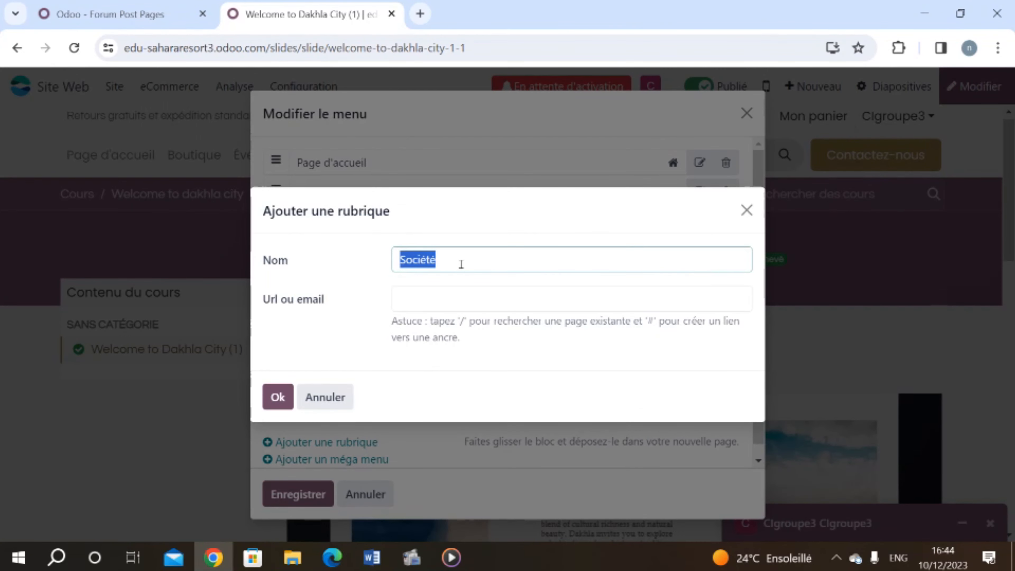
pyautogui.write('blogs')
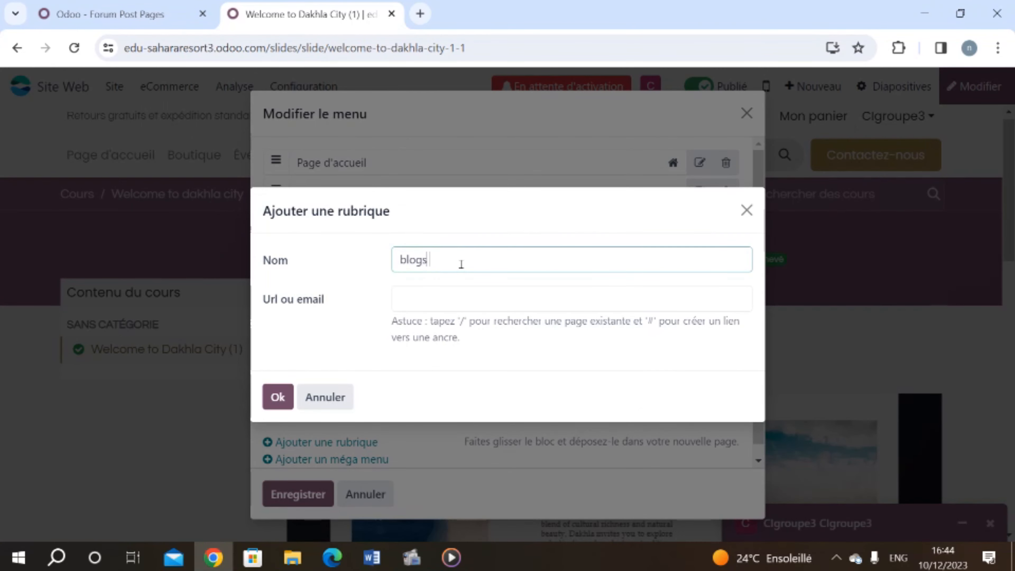
pyautogui.click(456, 294)
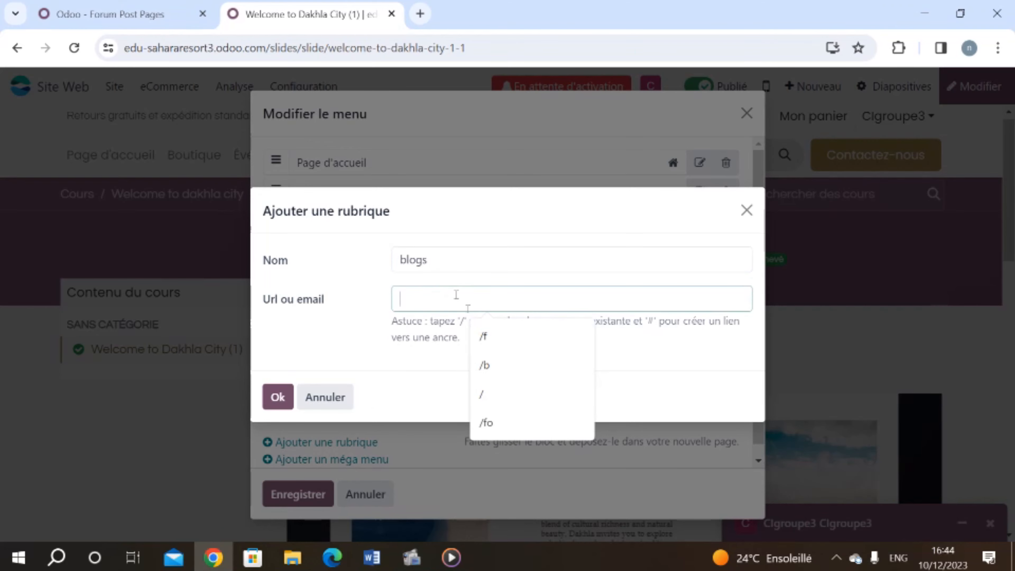
pyautogui.click(484, 365)
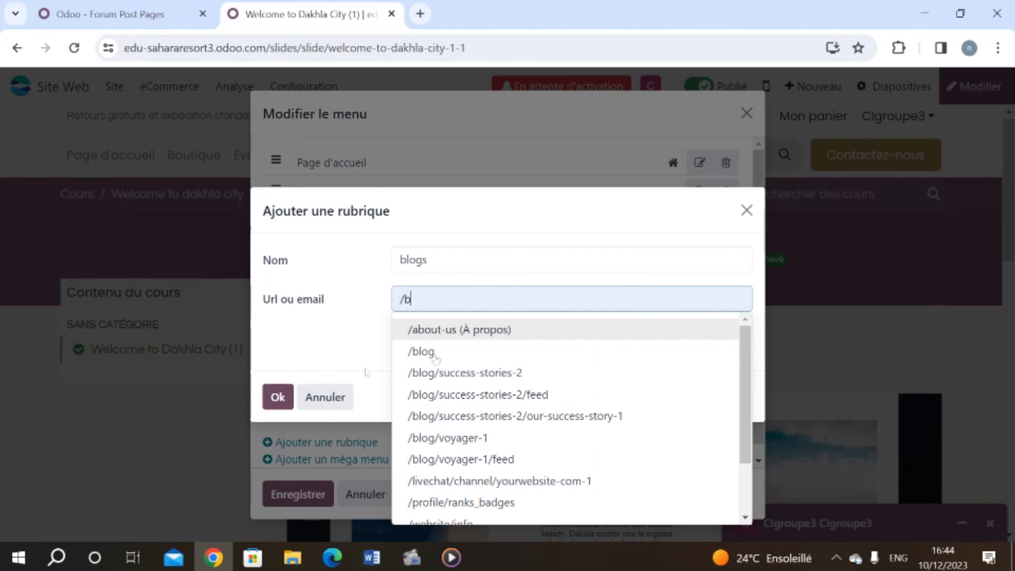
pyautogui.click(442, 357)
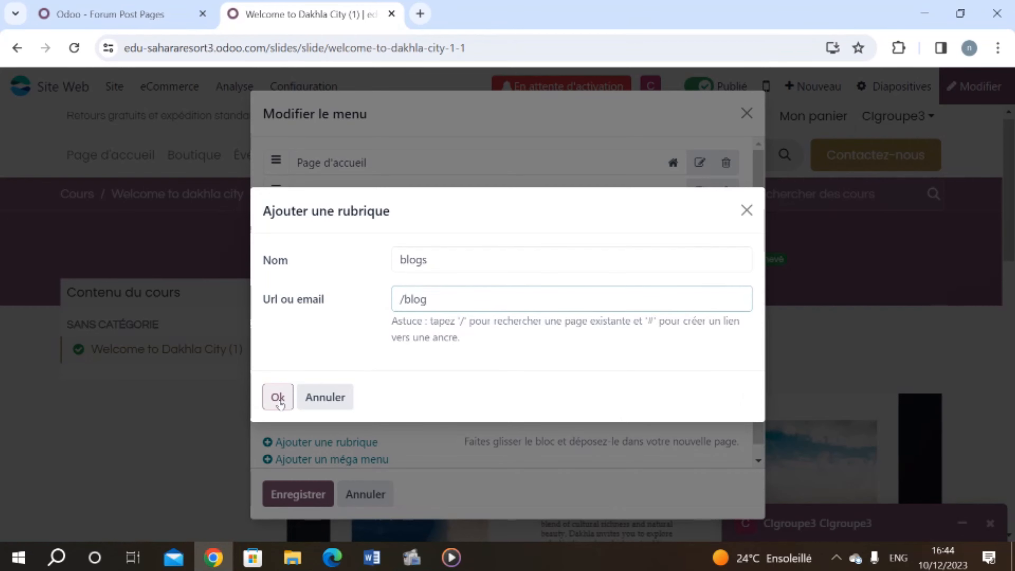
pyautogui.click(278, 397)
pyautogui.moveTo(362, 341); pyautogui.dragTo(301, 346)
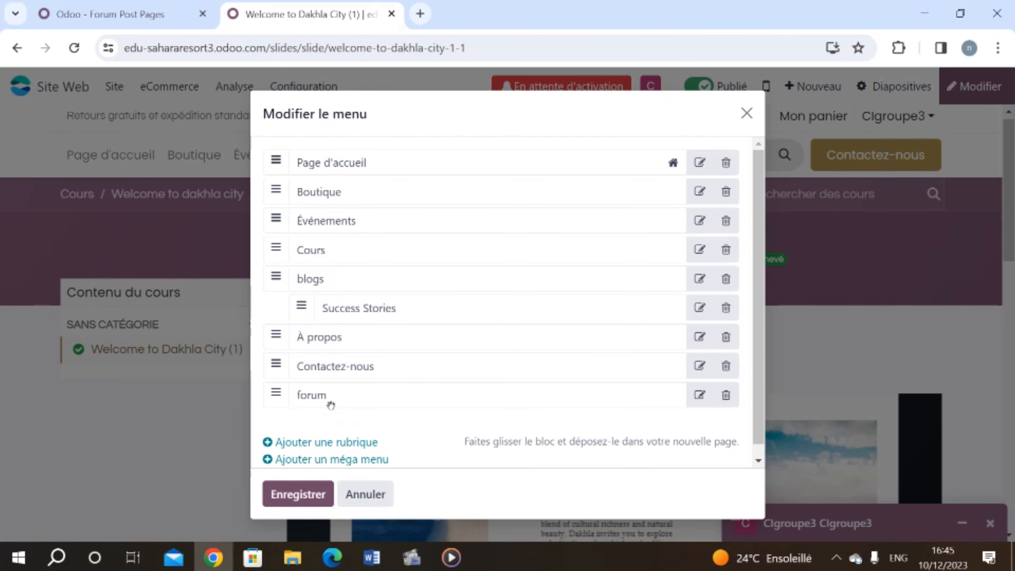
pyautogui.click(298, 494)
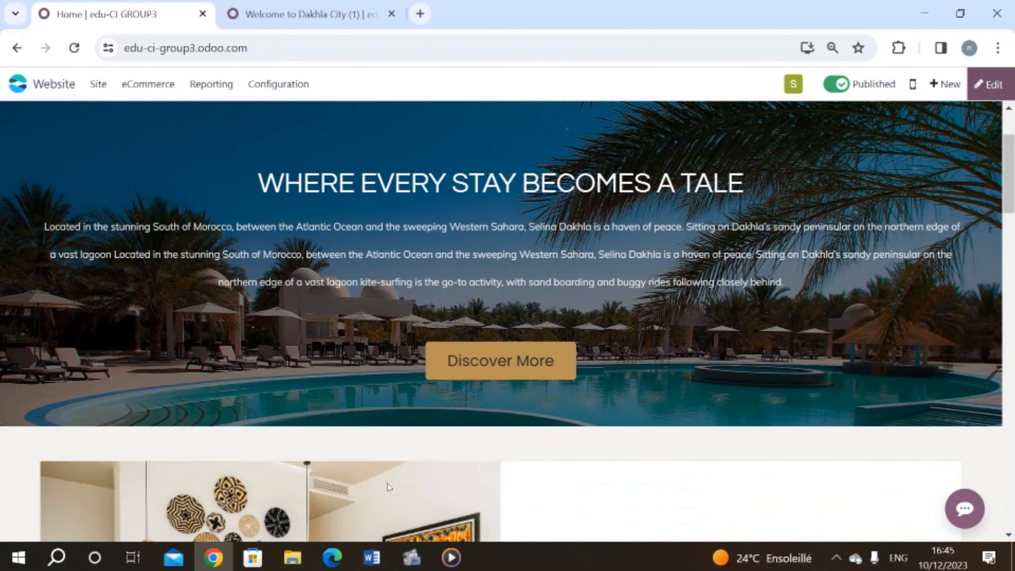
# Step: Scroll the Sahara Resort homepage to the footer and back, then open and minimize the live chat
pyautogui.scroll(-5, 387, 486)
pyautogui.scroll(-5, 387, 486)
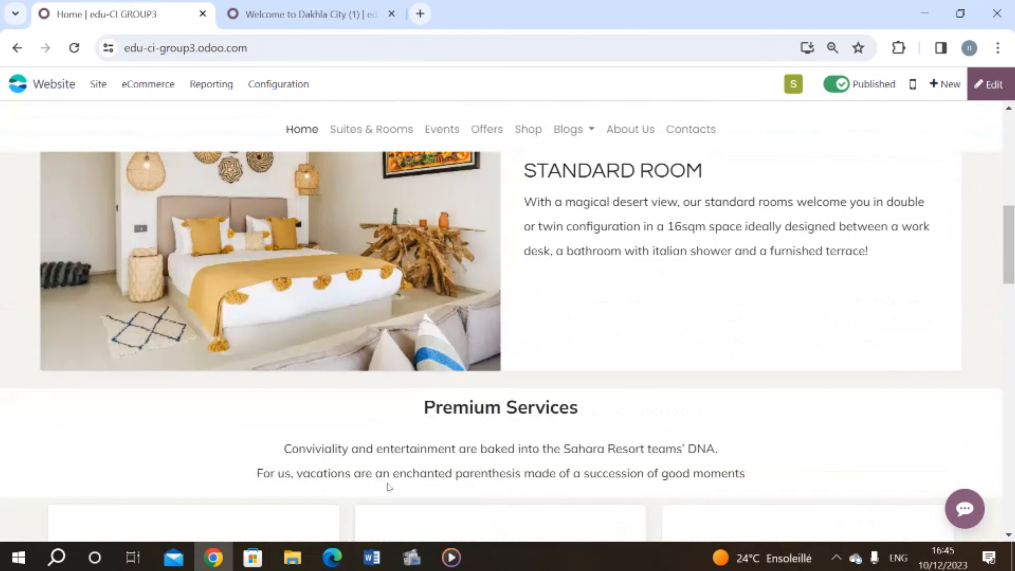
pyautogui.scroll(-6, 386, 483)
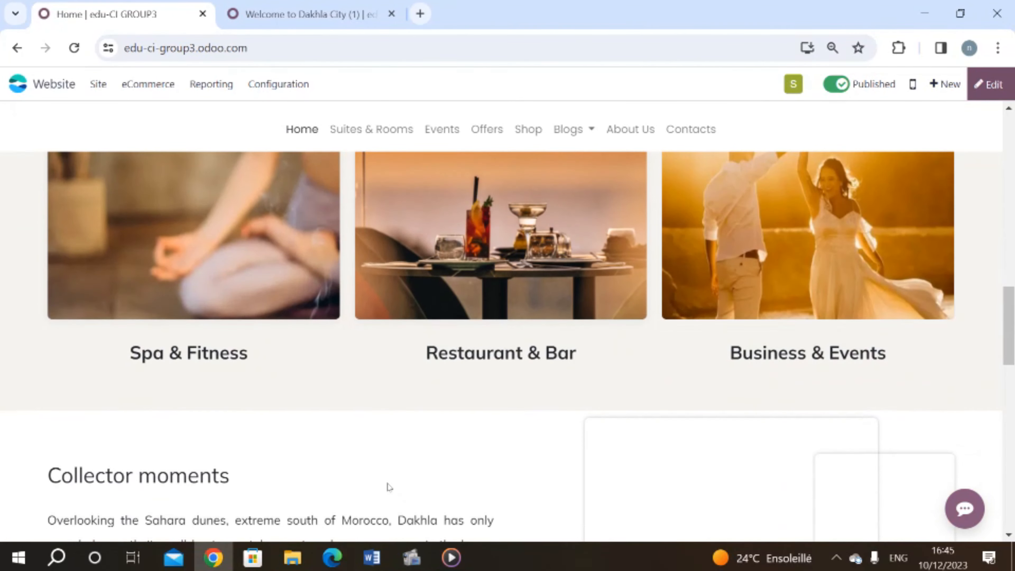
pyautogui.scroll(-6, 387, 487)
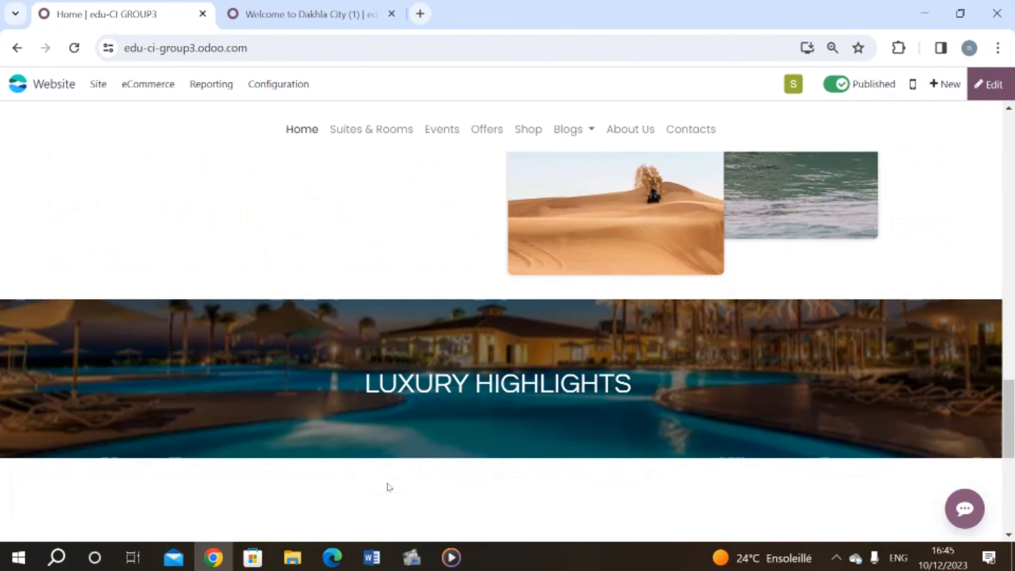
pyautogui.scroll(-3, 390, 487)
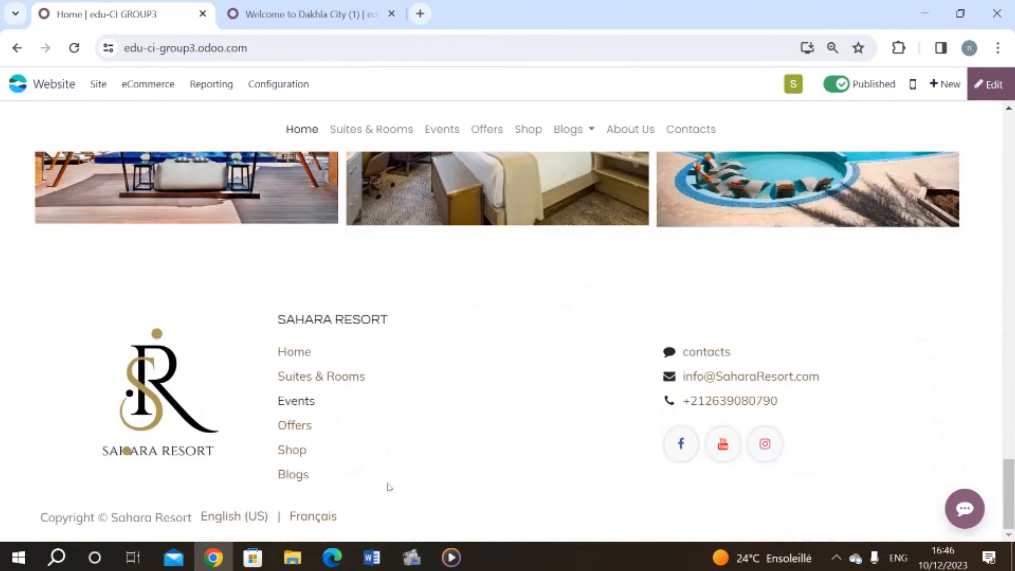
pyautogui.scroll(15, 445, 310)
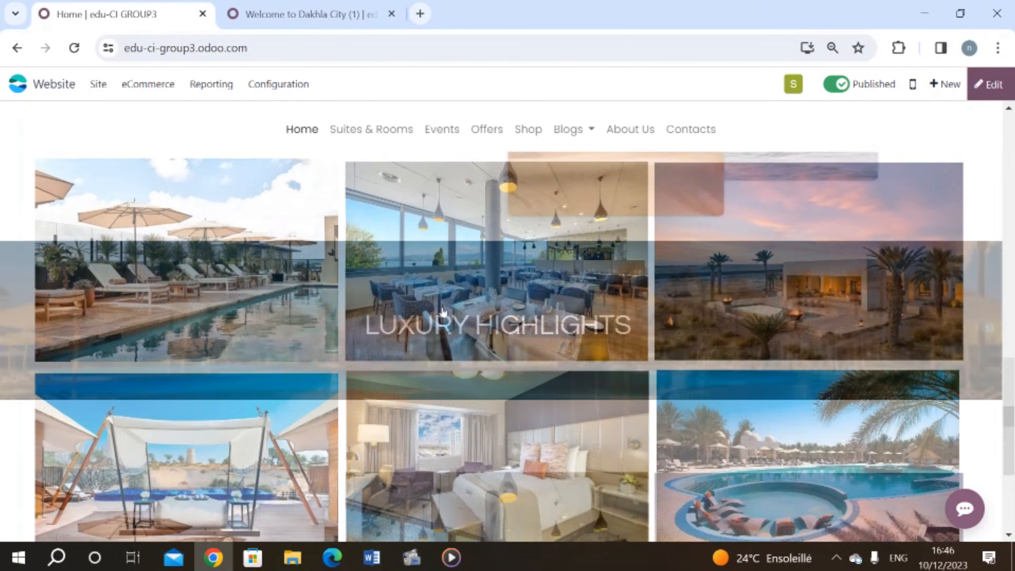
pyautogui.scroll(3, 442, 310)
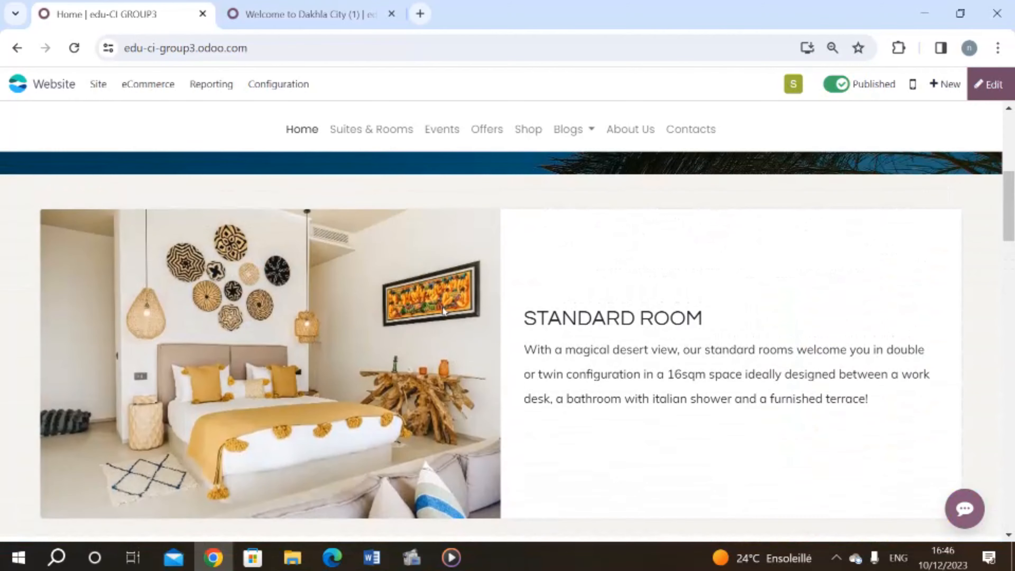
pyautogui.scroll(8, 442, 310)
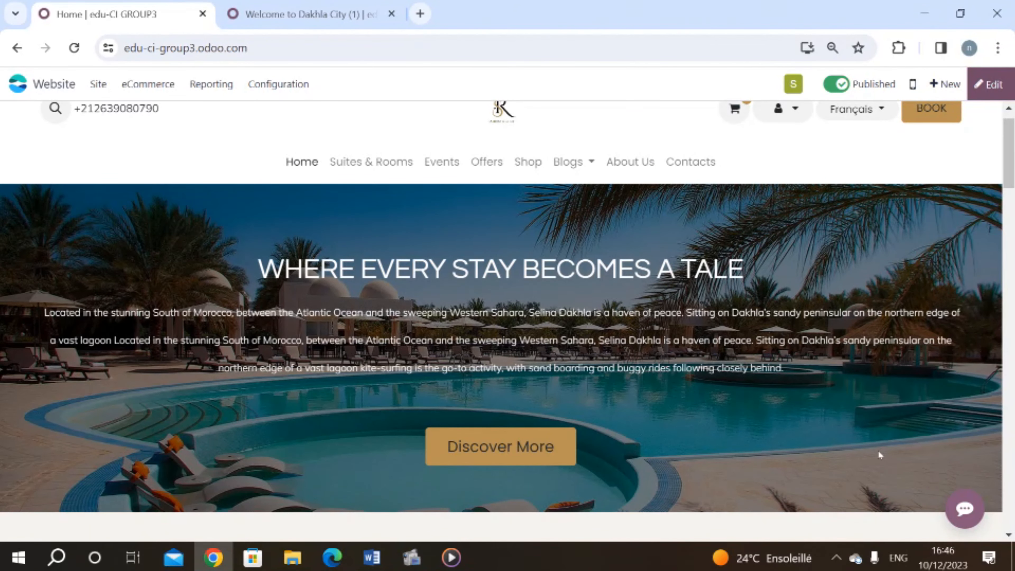
pyautogui.click(970, 519)
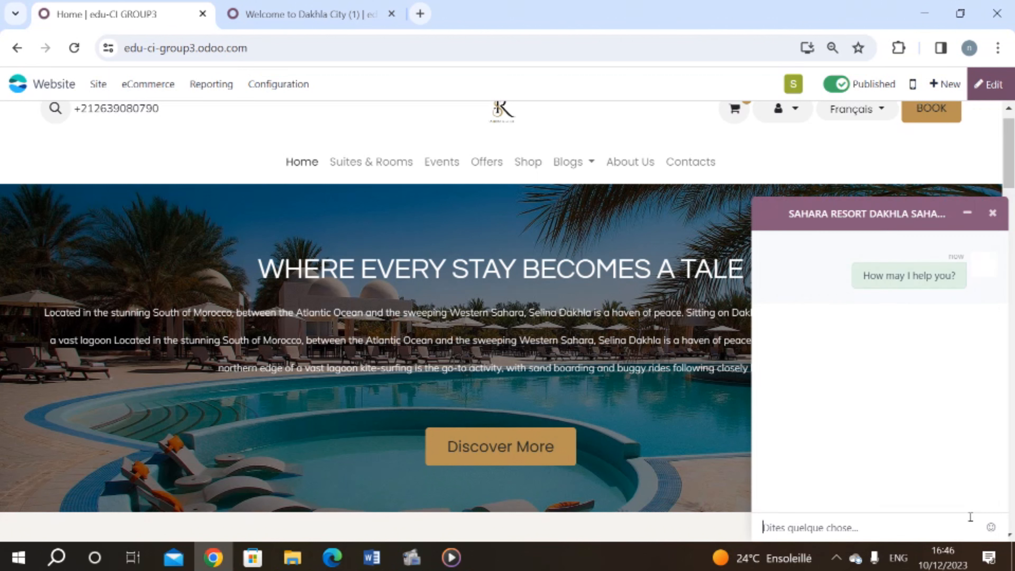
pyautogui.click(966, 215)
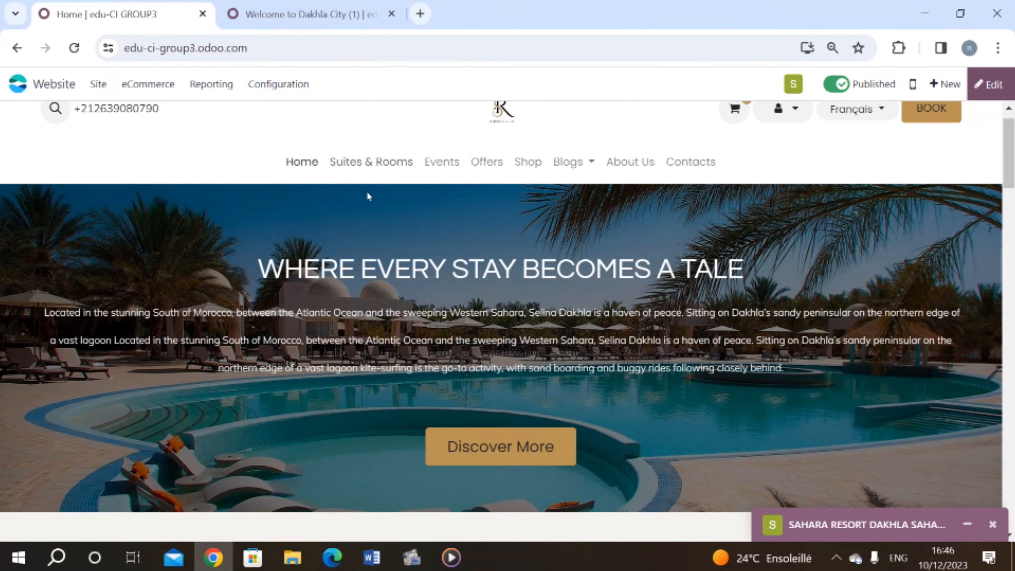
# Step: Open the Suites & Rooms page and scroll through it
pyautogui.click(364, 166)
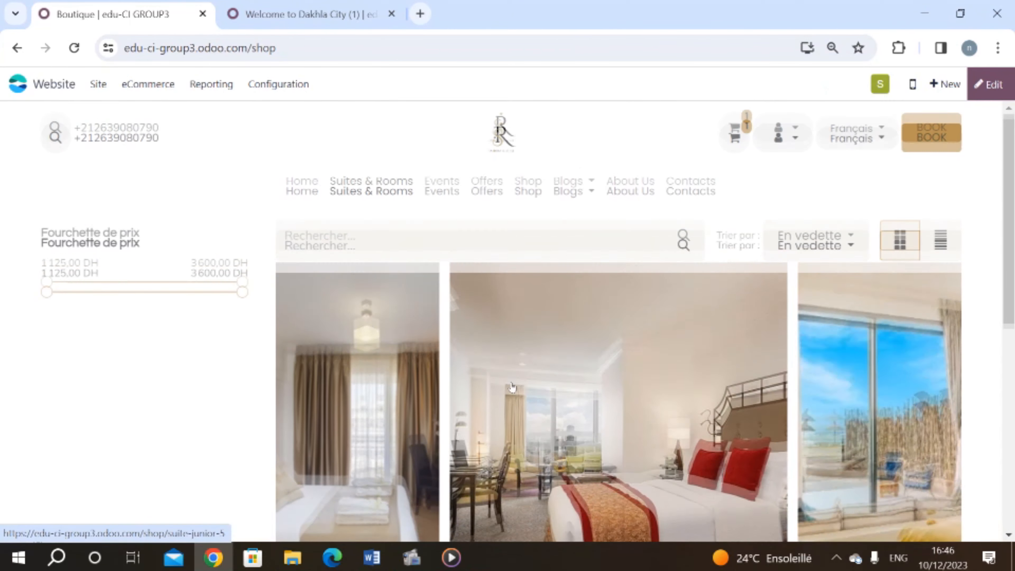
pyautogui.scroll(-3, 512, 386)
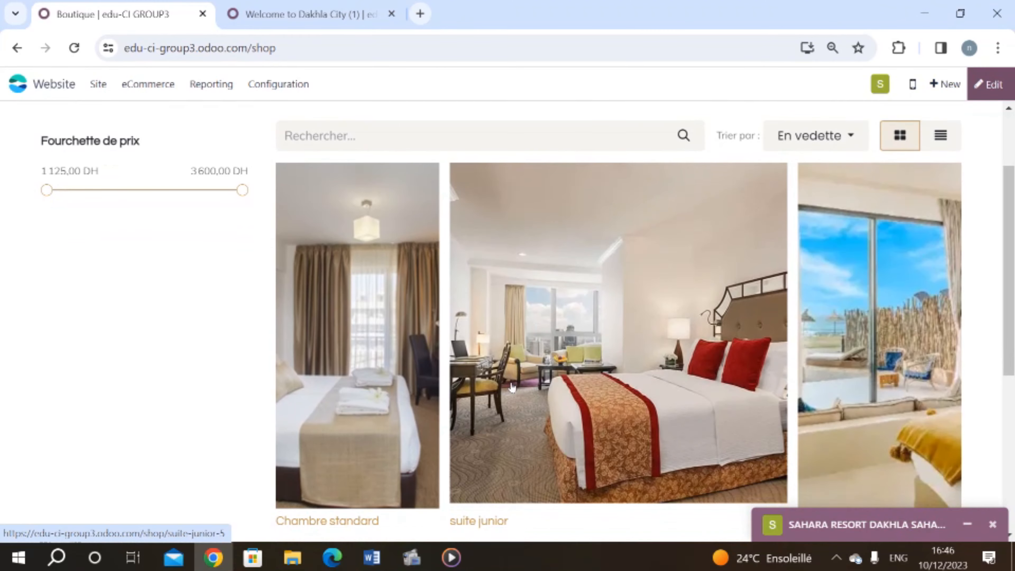
pyautogui.scroll(-3, 512, 387)
pyautogui.scroll(6, 512, 385)
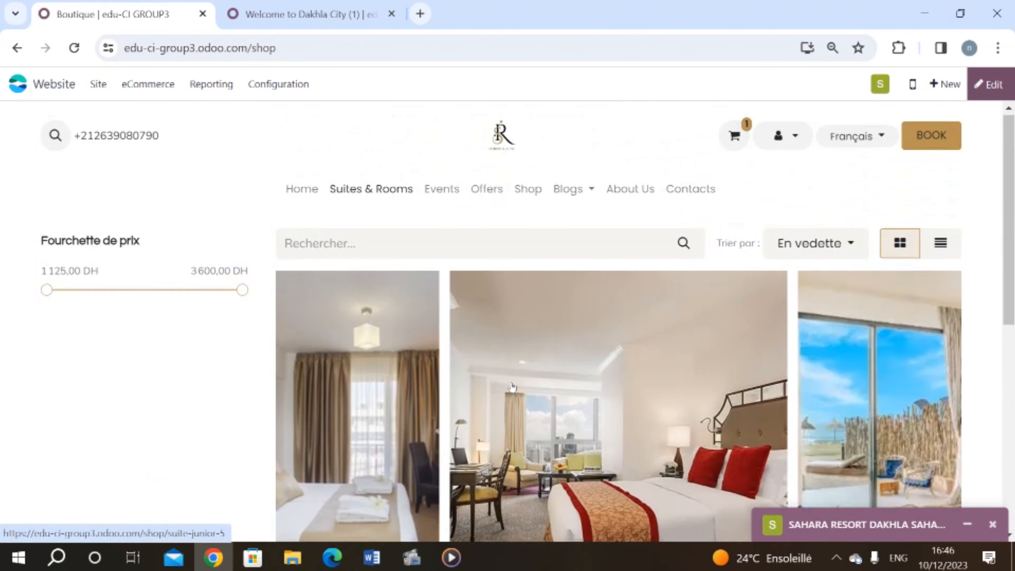
# Step: Go through Events to the Offers page and review its spa, fitness, laundry and brunch sections
pyautogui.click(437, 192)
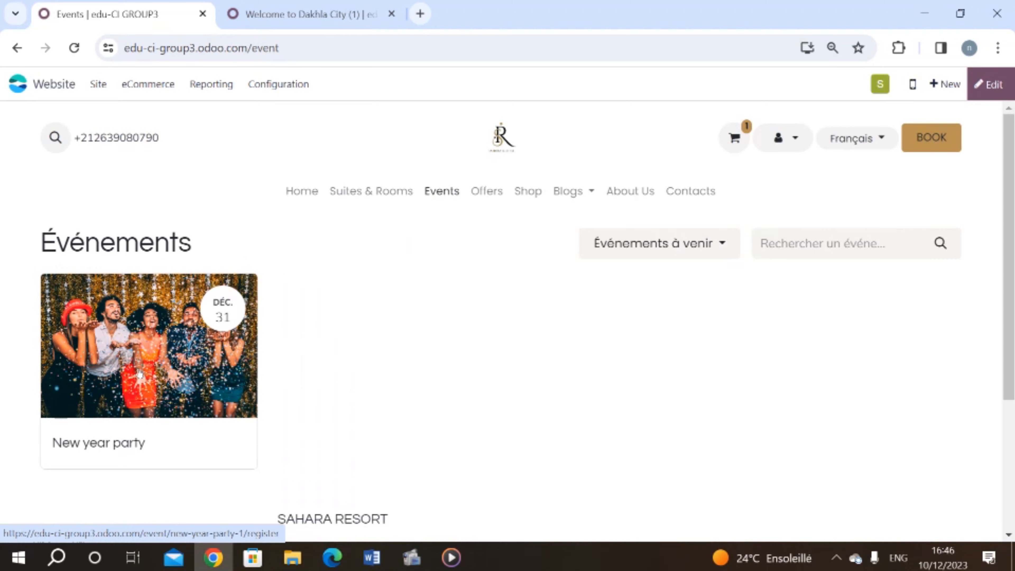
pyautogui.click(498, 193)
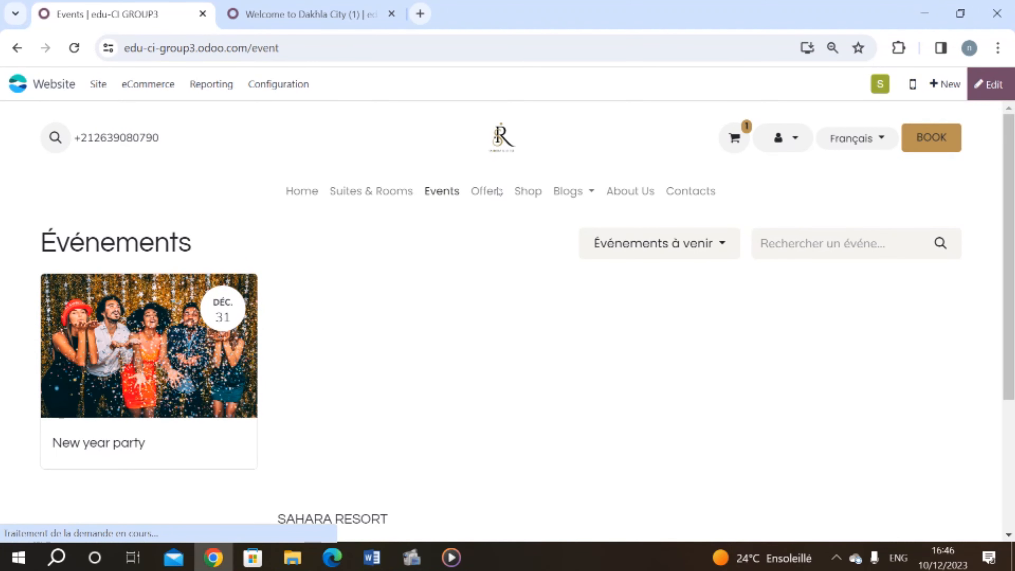
pyautogui.scroll(-5, 435, 390)
pyautogui.scroll(-10, 435, 390)
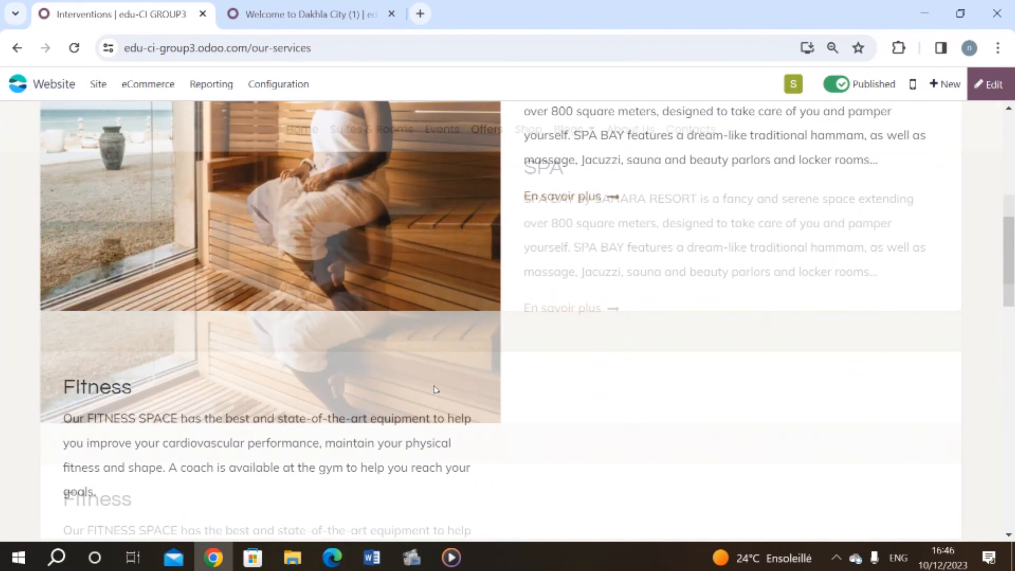
pyautogui.scroll(-10, 435, 390)
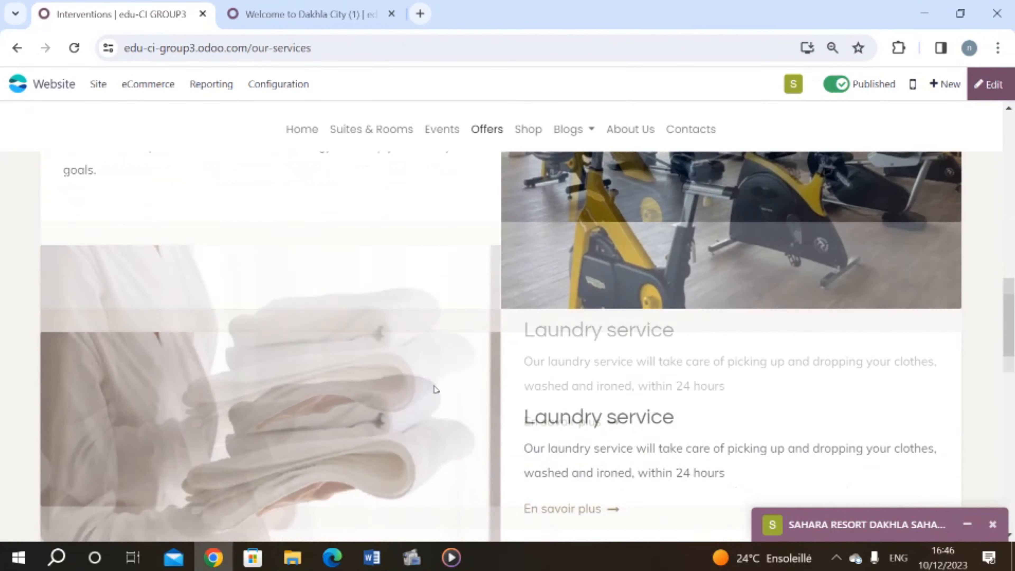
pyautogui.scroll(-2, 436, 390)
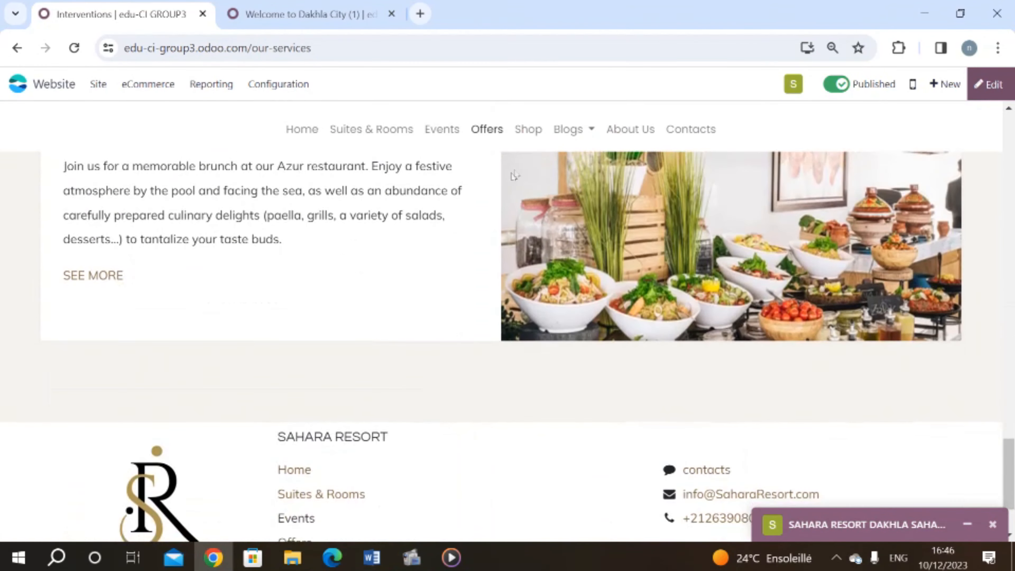
# Step: Open the Shop page and scroll through its product listing
pyautogui.scroll(-2, 532, 131)
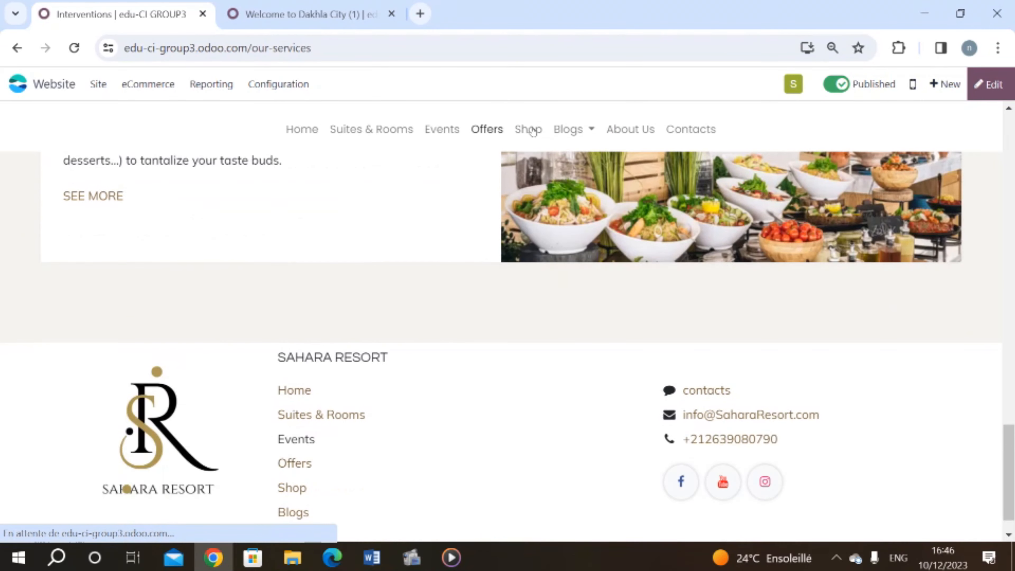
pyautogui.click(529, 129)
pyautogui.scroll(-10, 346, 356)
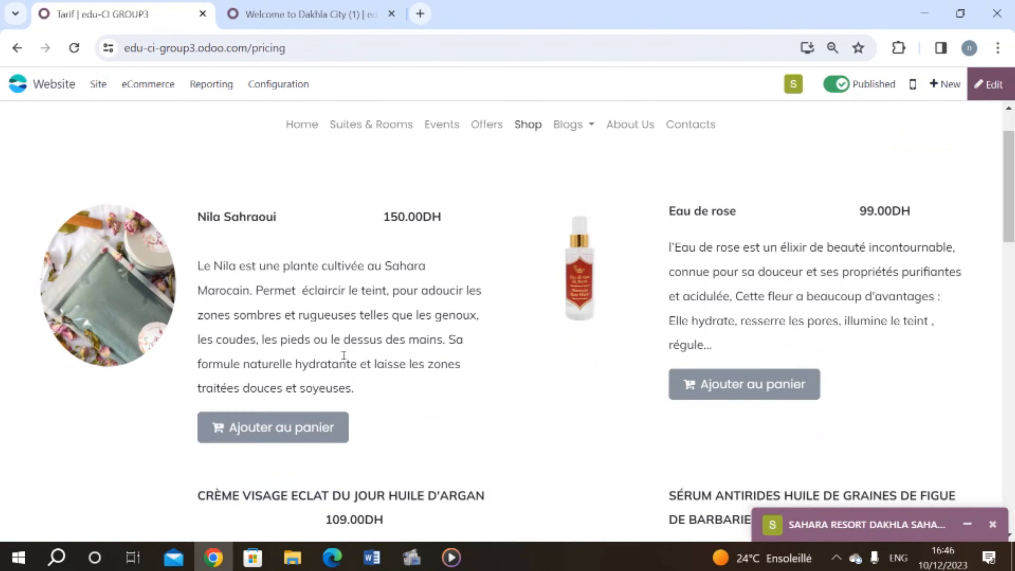
pyautogui.scroll(-10, 345, 359)
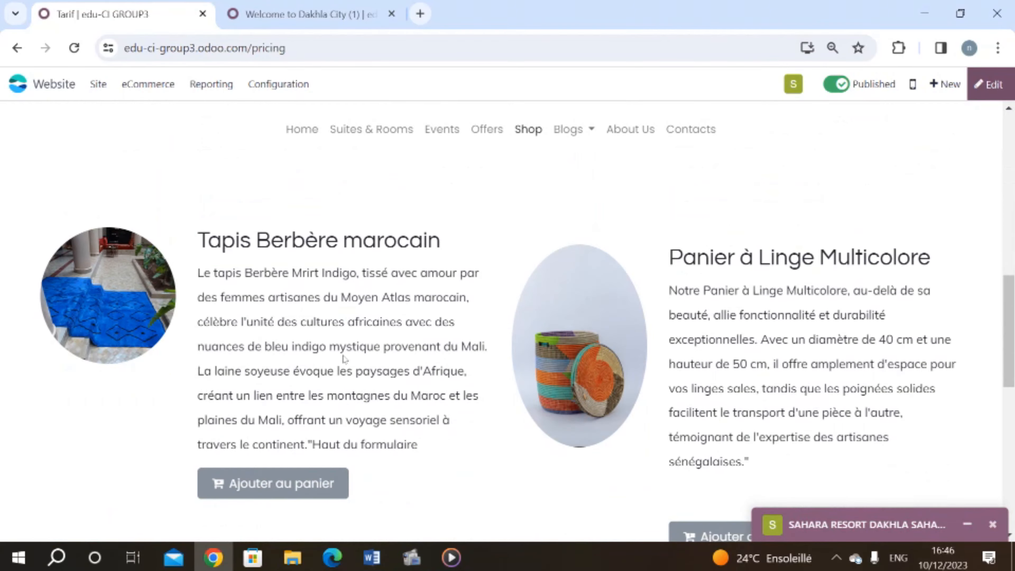
pyautogui.scroll(-3, 344, 359)
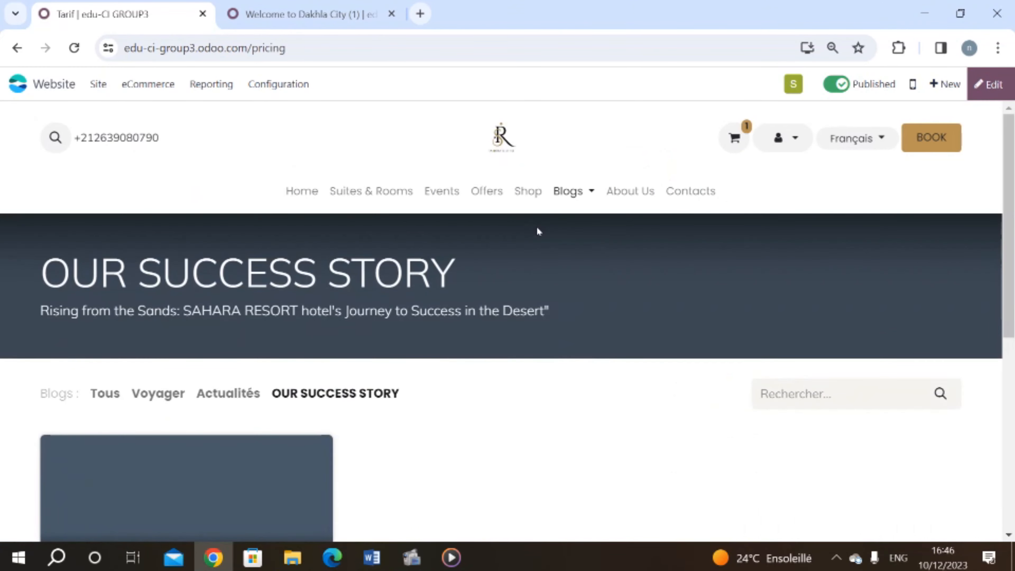
pyautogui.scroll(-1, 537, 227)
pyautogui.scroll(-5, 536, 227)
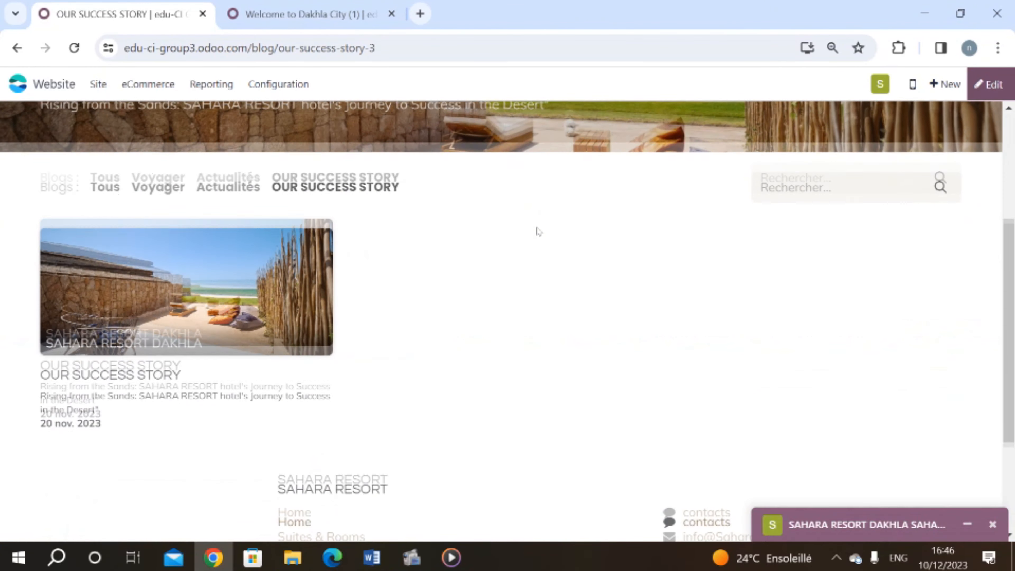
pyautogui.scroll(6, 536, 228)
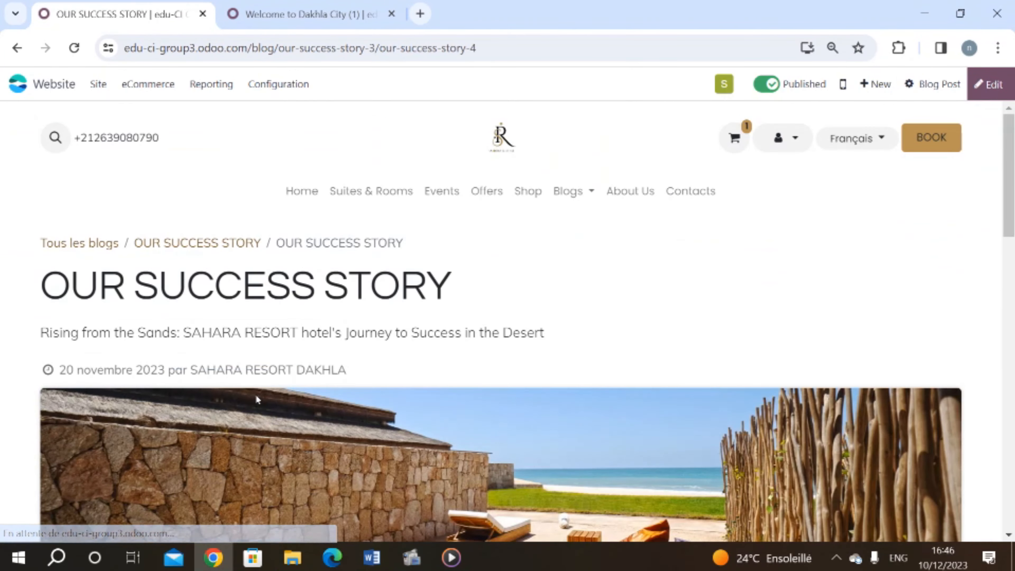
pyautogui.scroll(-5, 524, 295)
pyautogui.scroll(-5, 525, 295)
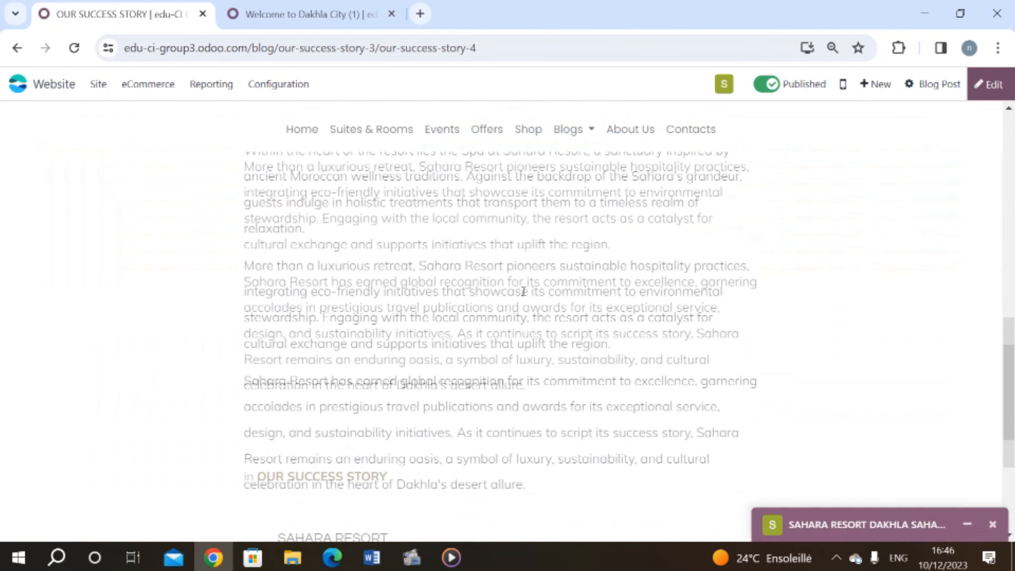
pyautogui.scroll(6, 523, 295)
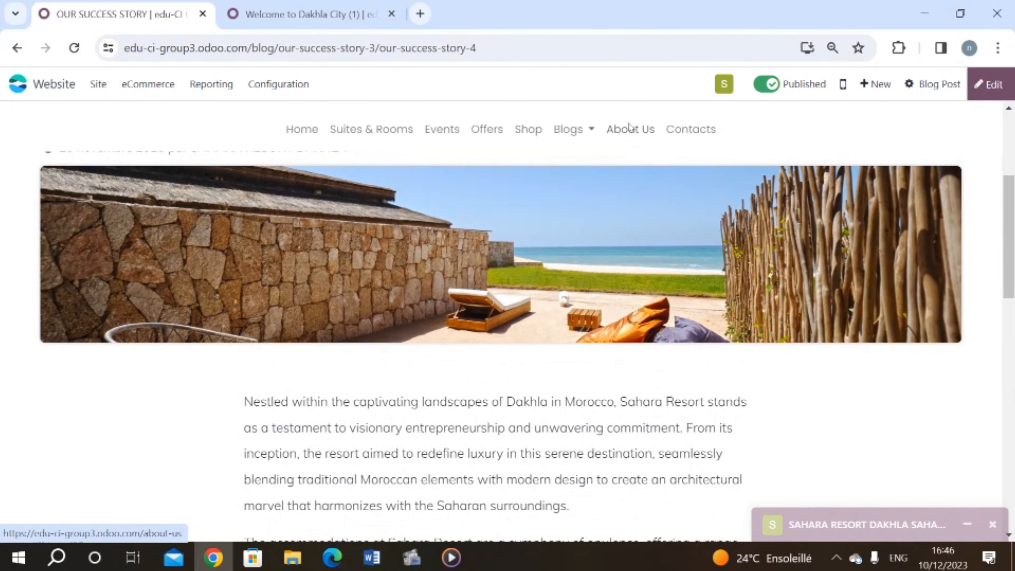
# Step: Open the resort site's About Us page and scroll through it
pyautogui.click(628, 132)
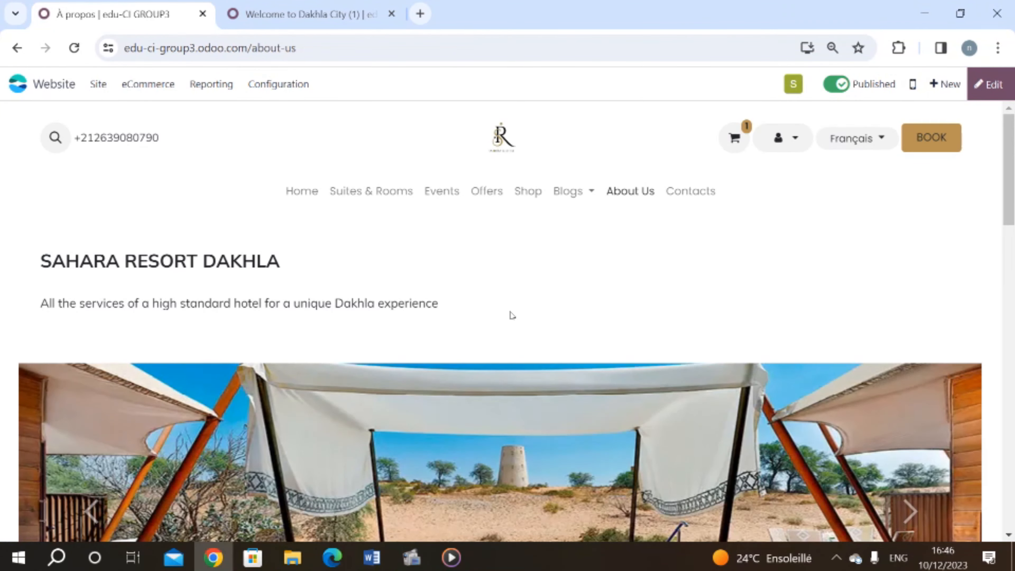
pyautogui.scroll(-15, 512, 315)
pyautogui.scroll(-12, 509, 312)
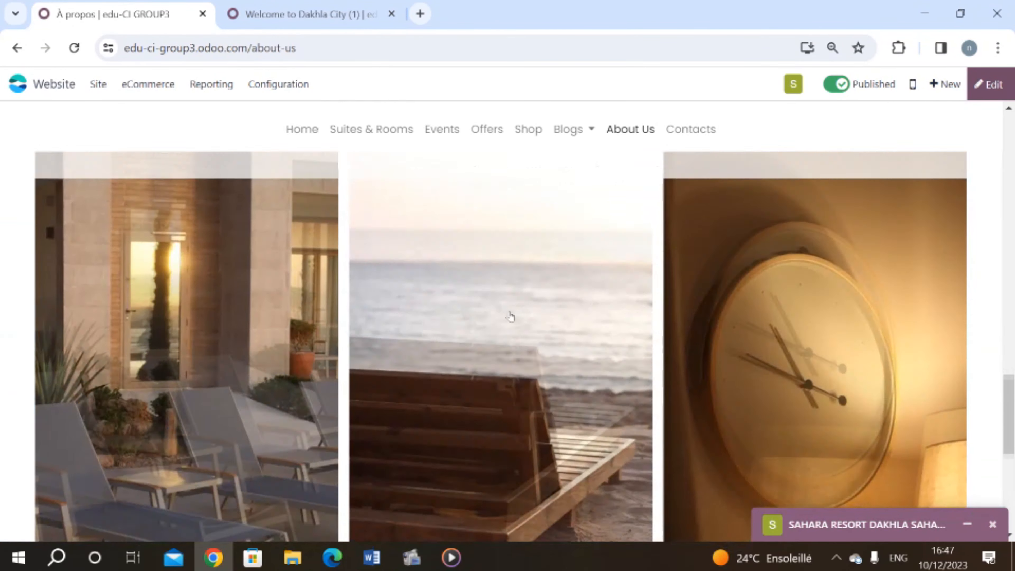
pyautogui.scroll(-8, 511, 316)
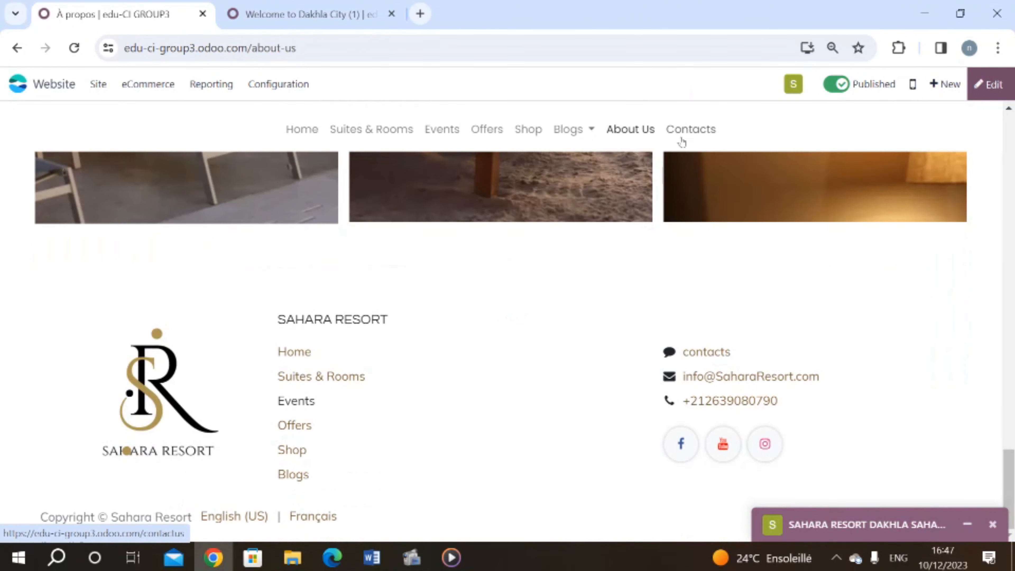
# Step: Go to the Contact Us page and scroll to its contact form ending in Send
pyautogui.click(681, 141)
pyautogui.scroll(-3, 598, 295)
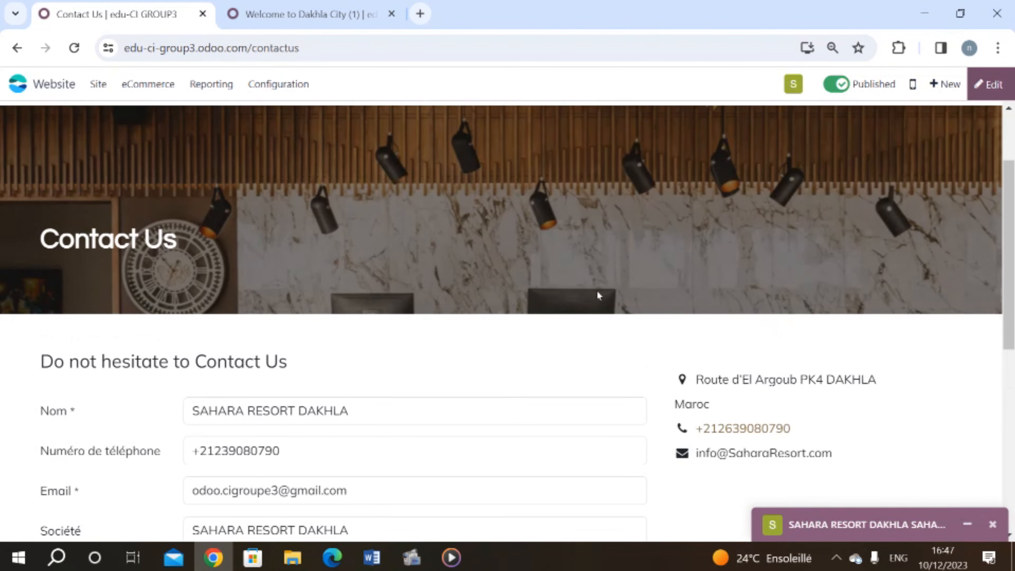
pyautogui.scroll(-8, 598, 295)
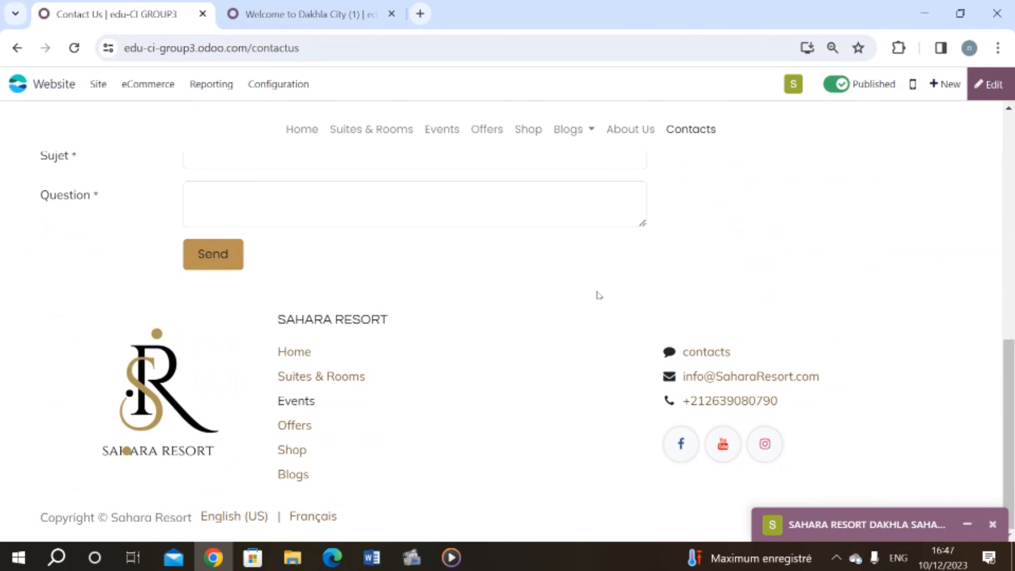
pyautogui.scroll(10, 598, 295)
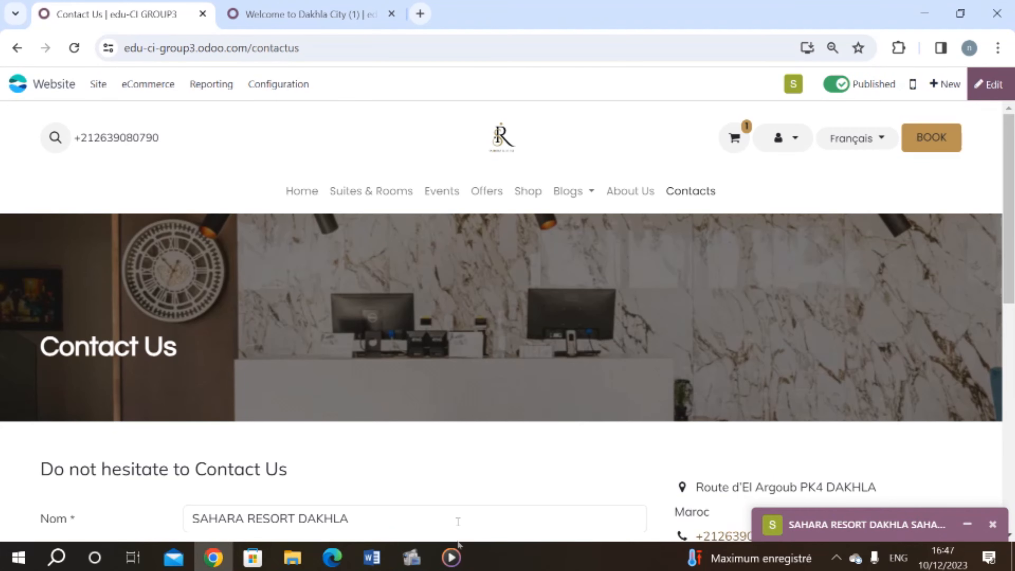
# Step: Close the Media Player window from the taskbar
pyautogui.moveTo(452, 558)
pyautogui.click(466, 464)
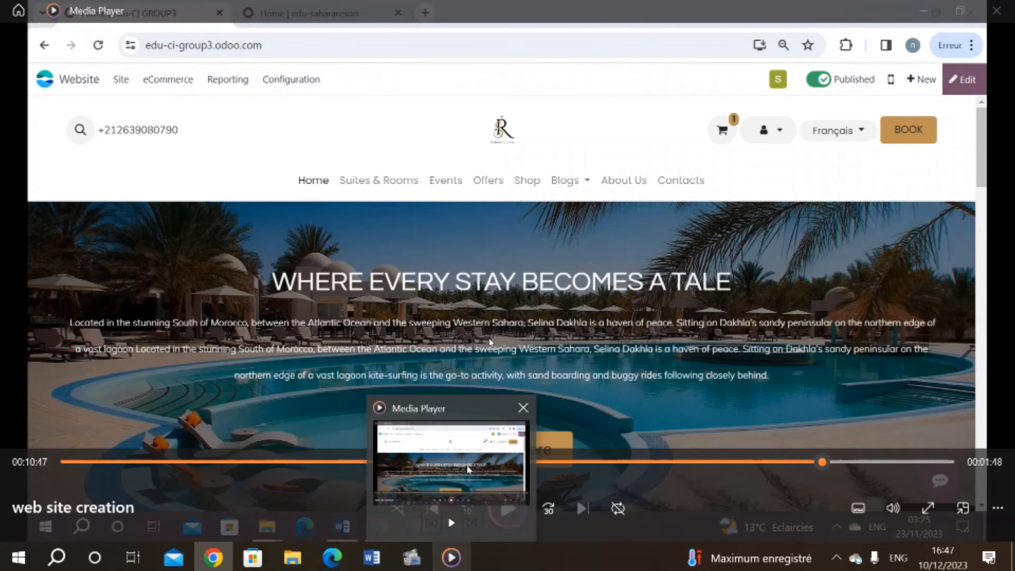
pyautogui.click(523, 408)
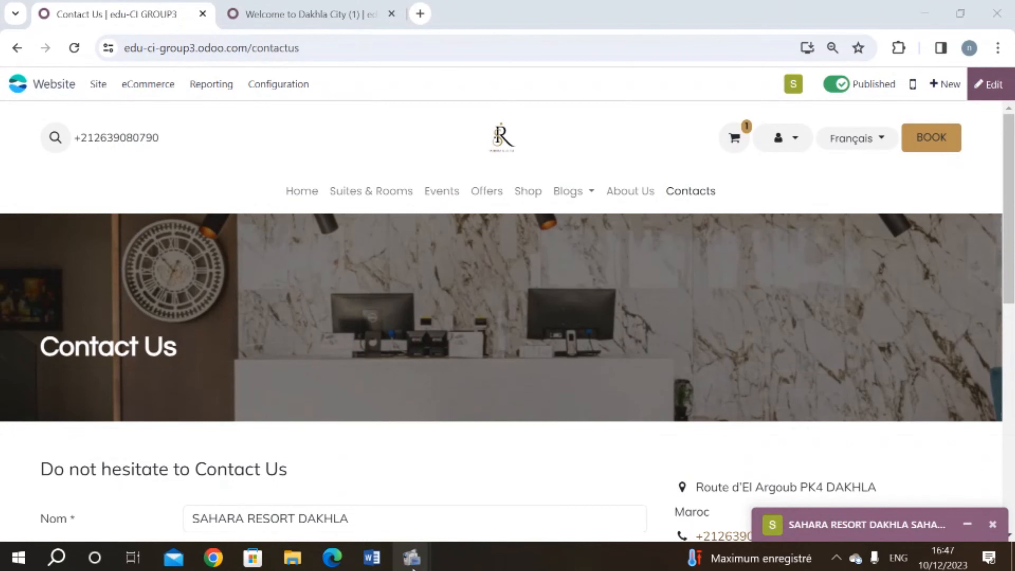
# Step: Pause the screen recorder and scroll the home page back to its 'WHERE EVERY STAY BECOMES A TALE' banner
pyautogui.moveTo(412, 557)
pyautogui.click(377, 506)
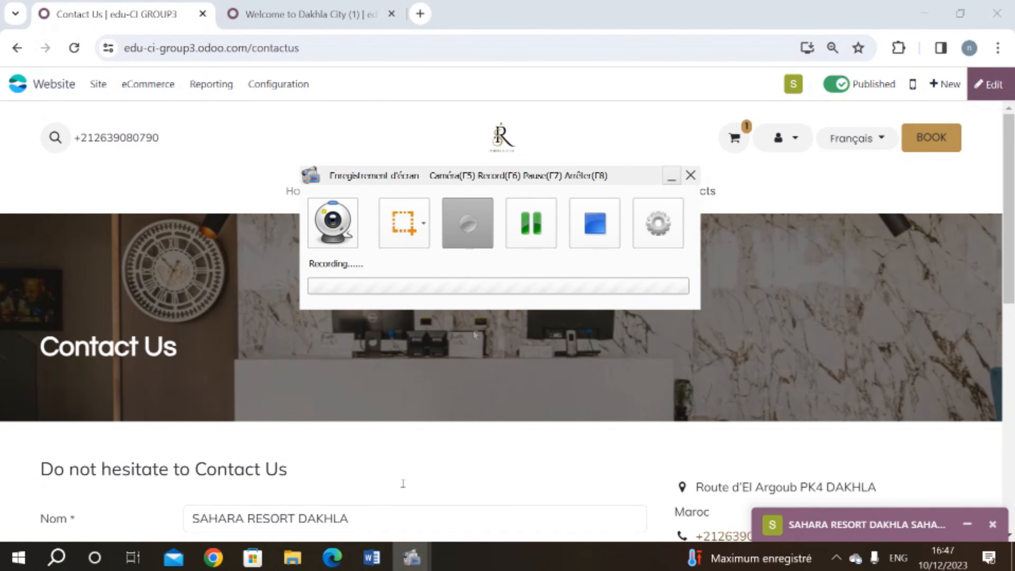
pyautogui.click(528, 238)
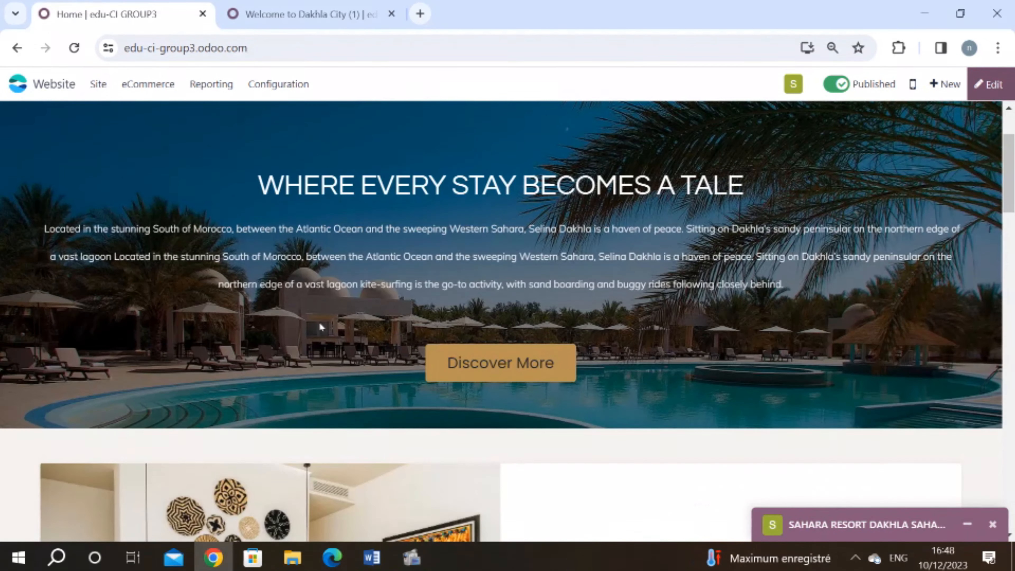
pyautogui.scroll(-2, 318, 326)
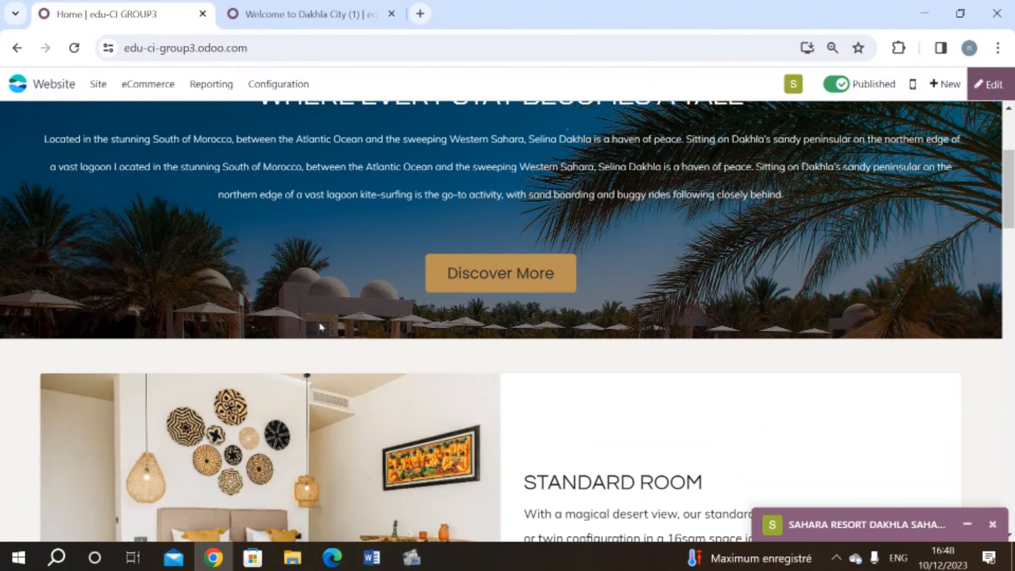
pyautogui.scroll(3, 321, 327)
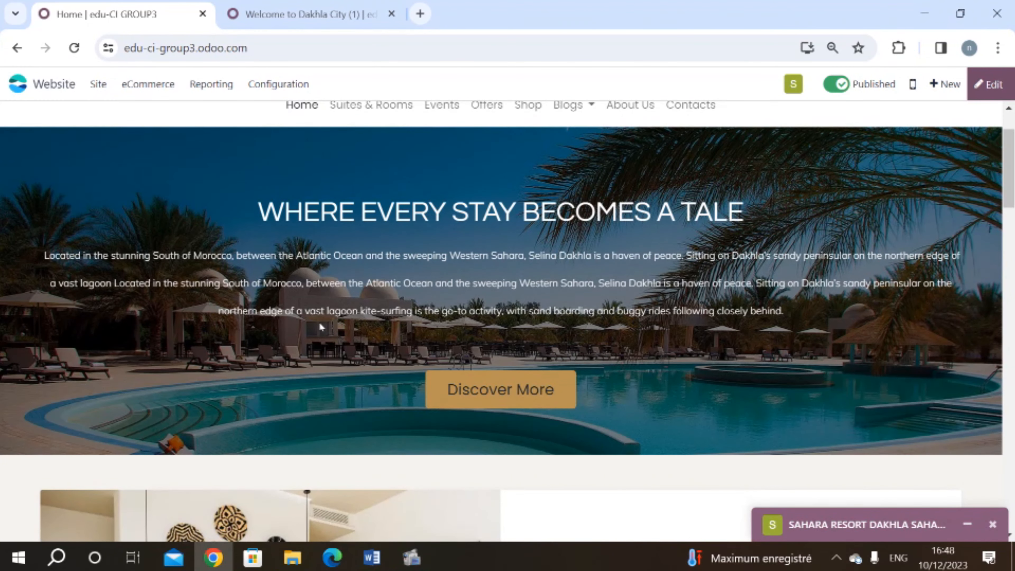